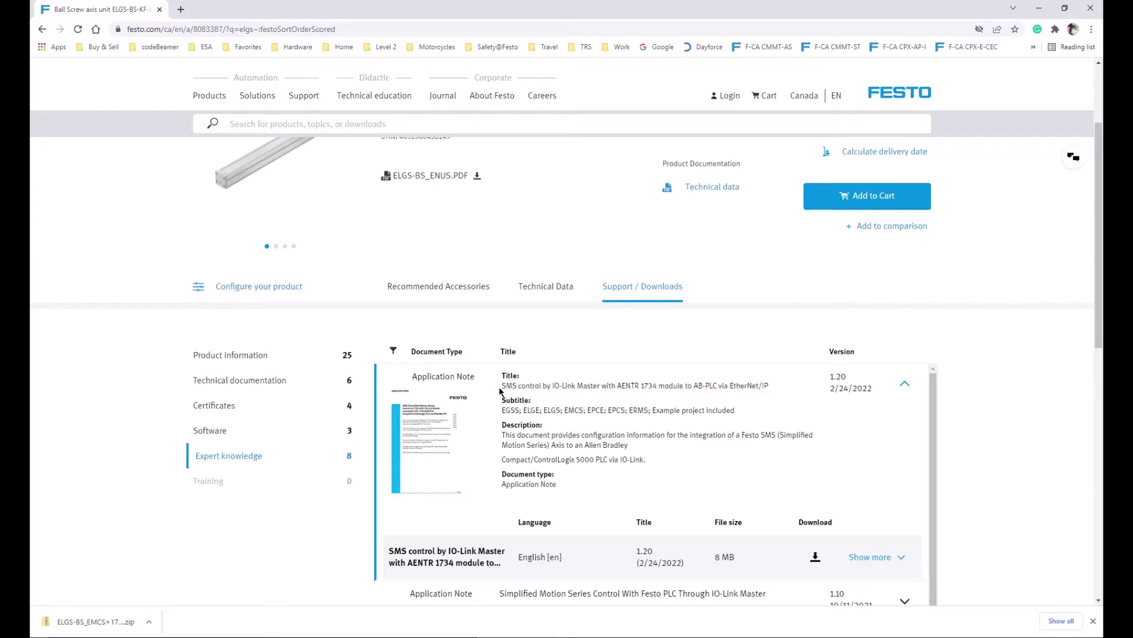
- Highlight the title of the SMS control by IO-Link Master with AENTR 1734 application note, then switch to Total Commander
{"action": "left_click_drag", "start_coordinate": [502, 384], "coordinate": [772, 388]}
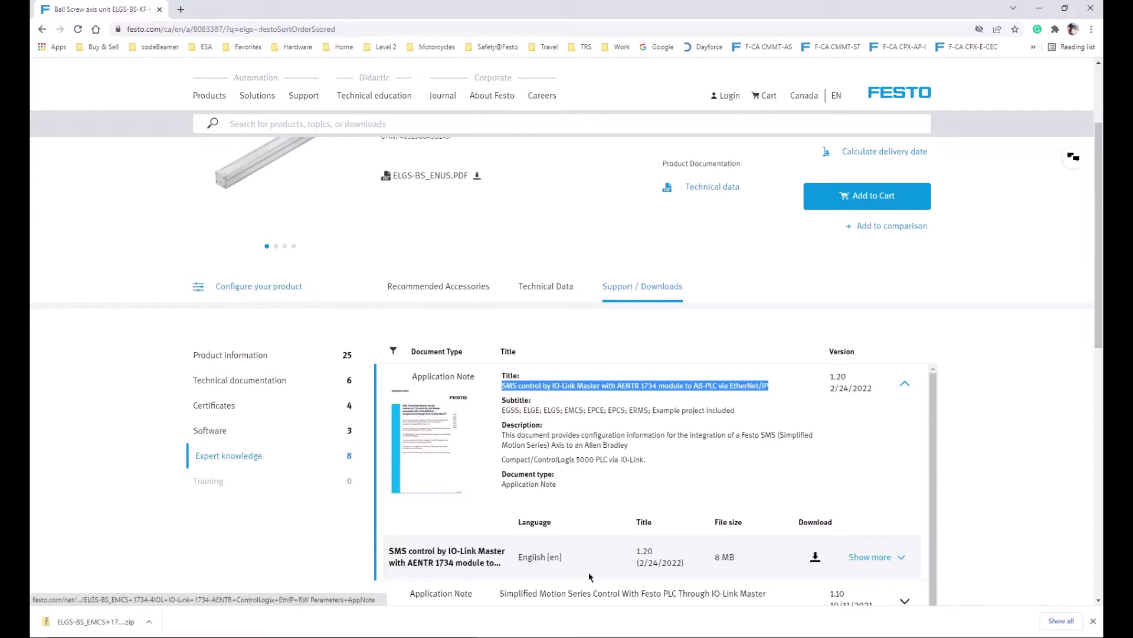
{"action": "key", "text": "alt+Tab"}
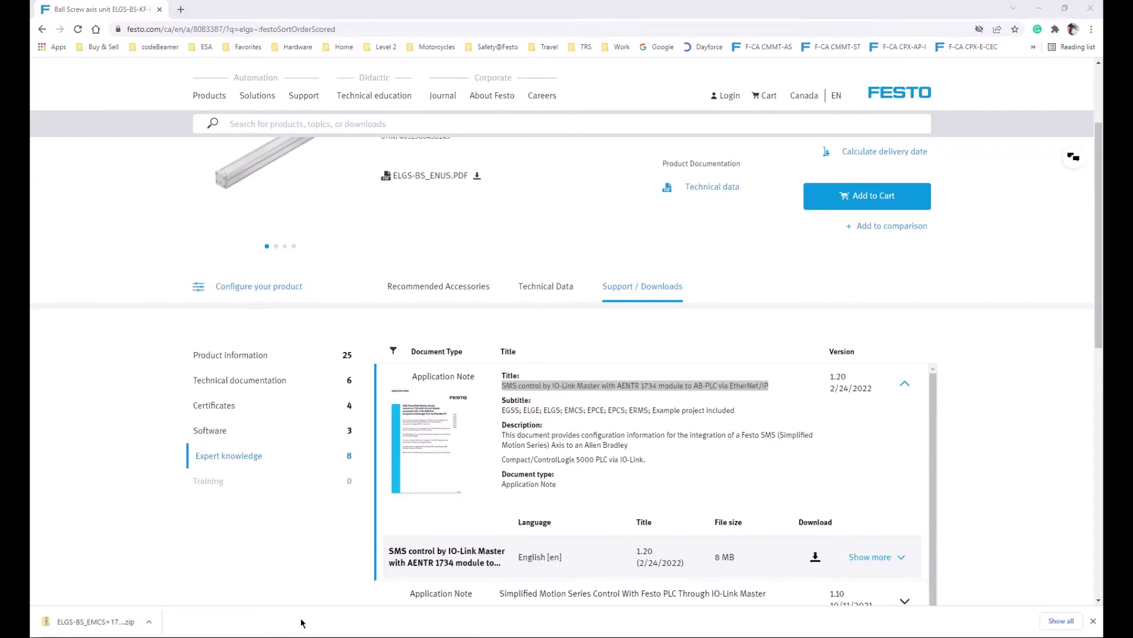
{"action": "left_click", "coordinate": [451, 635]}
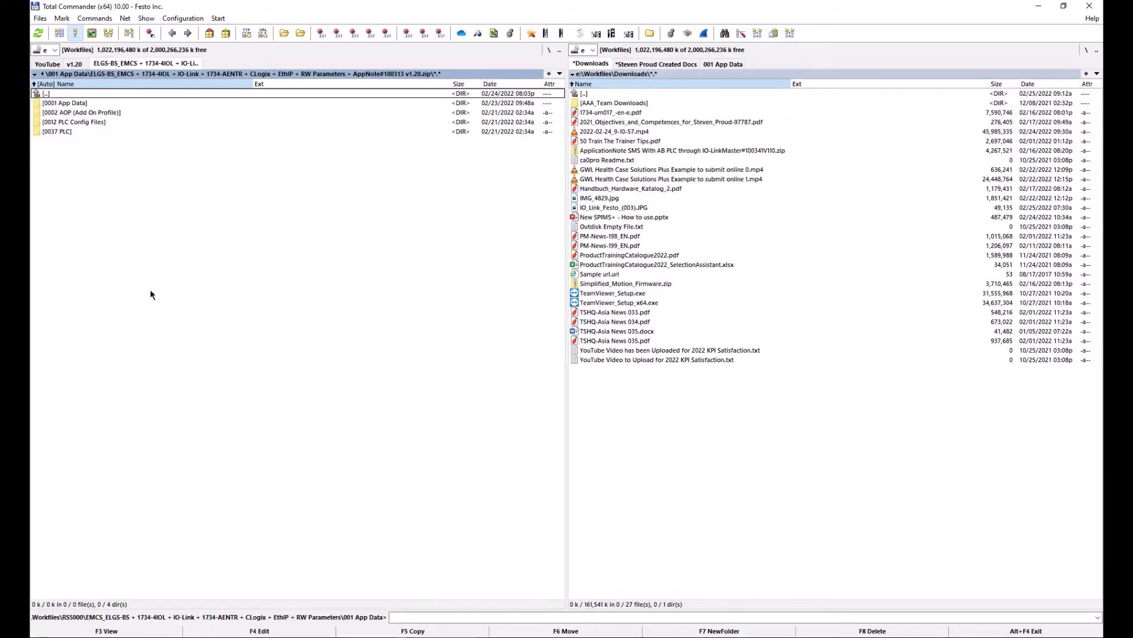
- Open the AppNote#100313 v1.20.zip archive and view the application note PDF from its 0001 App Data folder
{"action": "double_click", "coordinate": [59, 94]}
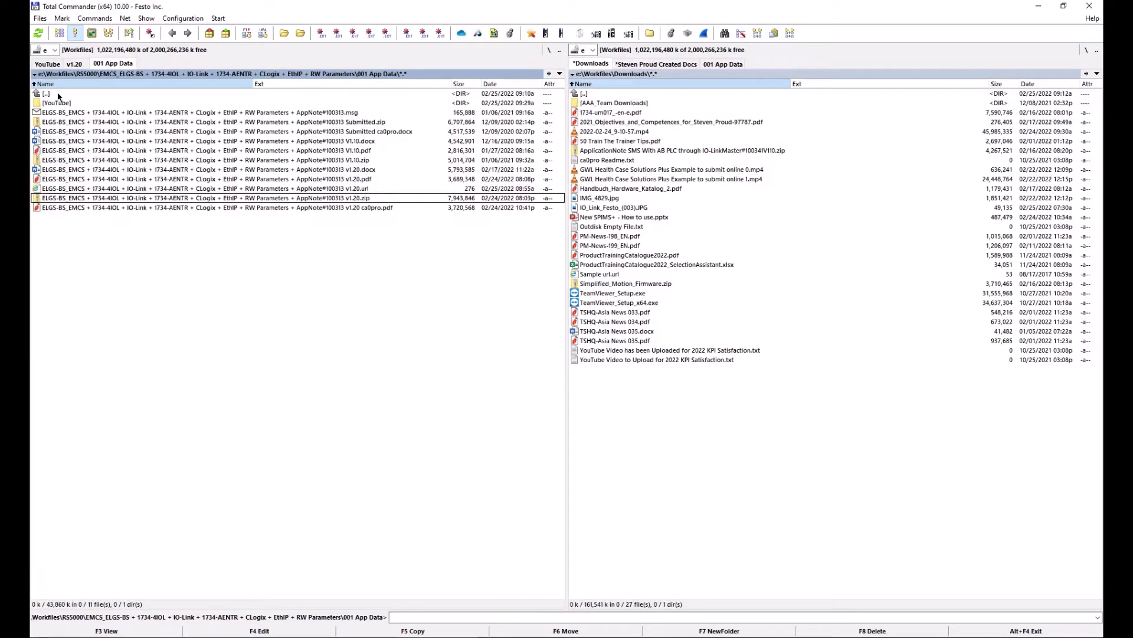
{"action": "double_click", "coordinate": [108, 196]}
{"action": "left_click", "coordinate": [82, 104]}
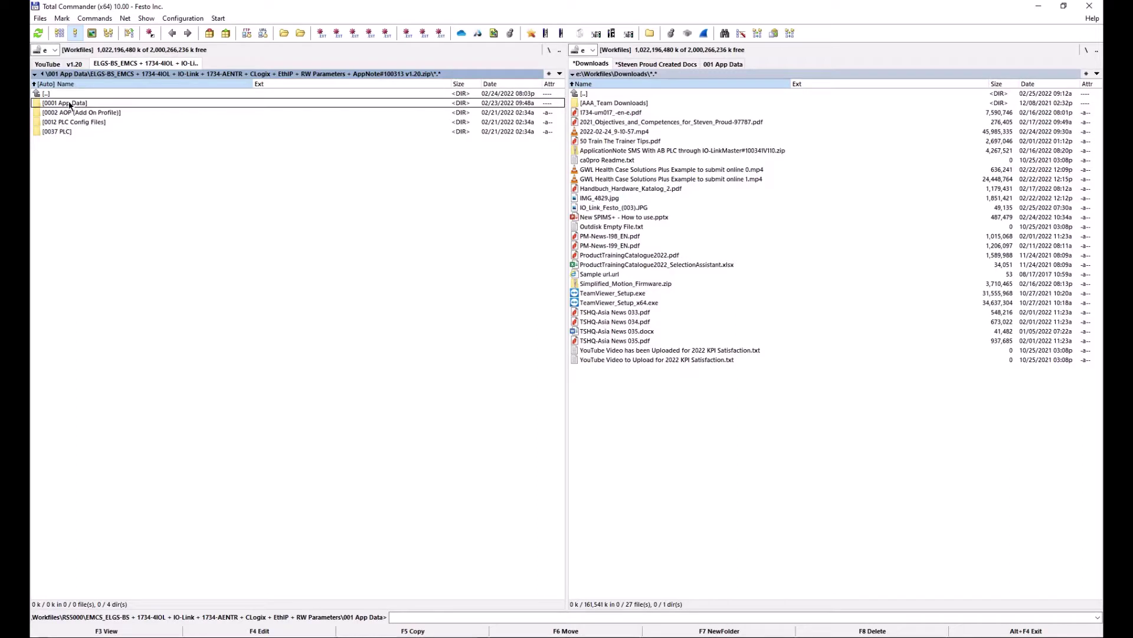
{"action": "double_click", "coordinate": [69, 104]}
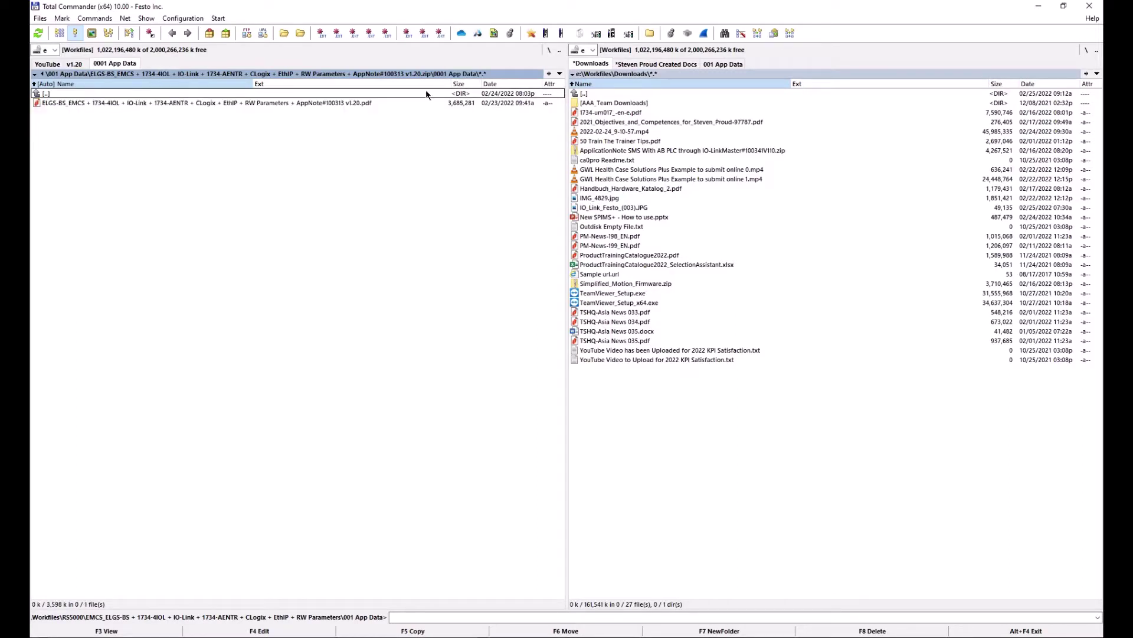
{"action": "left_click", "coordinate": [286, 104]}
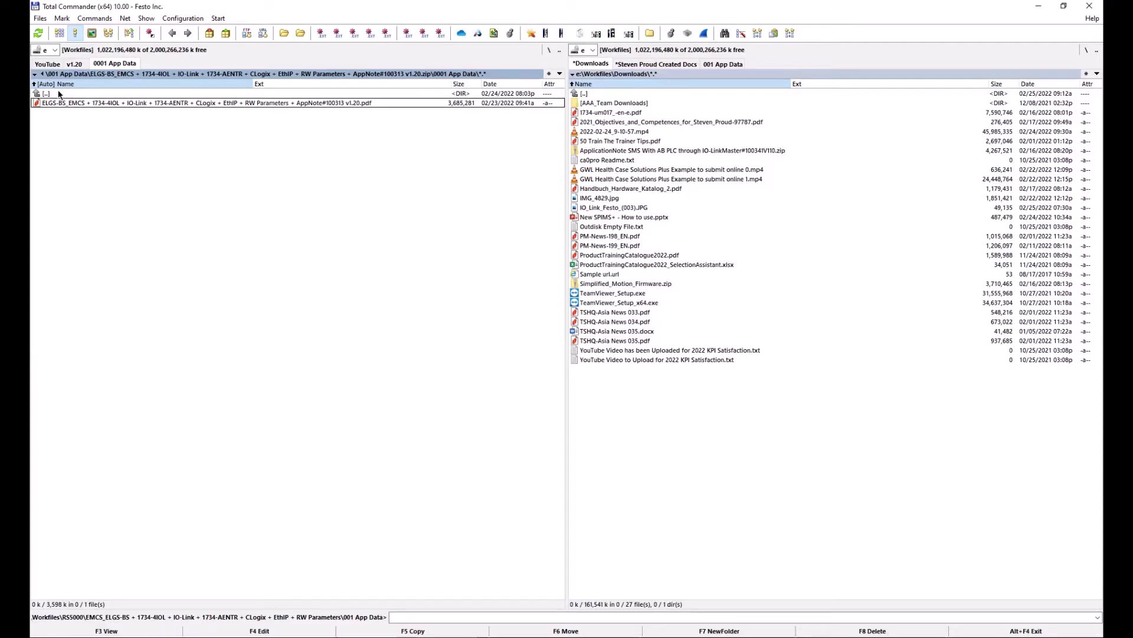
{"action": "key", "text": "Return"}
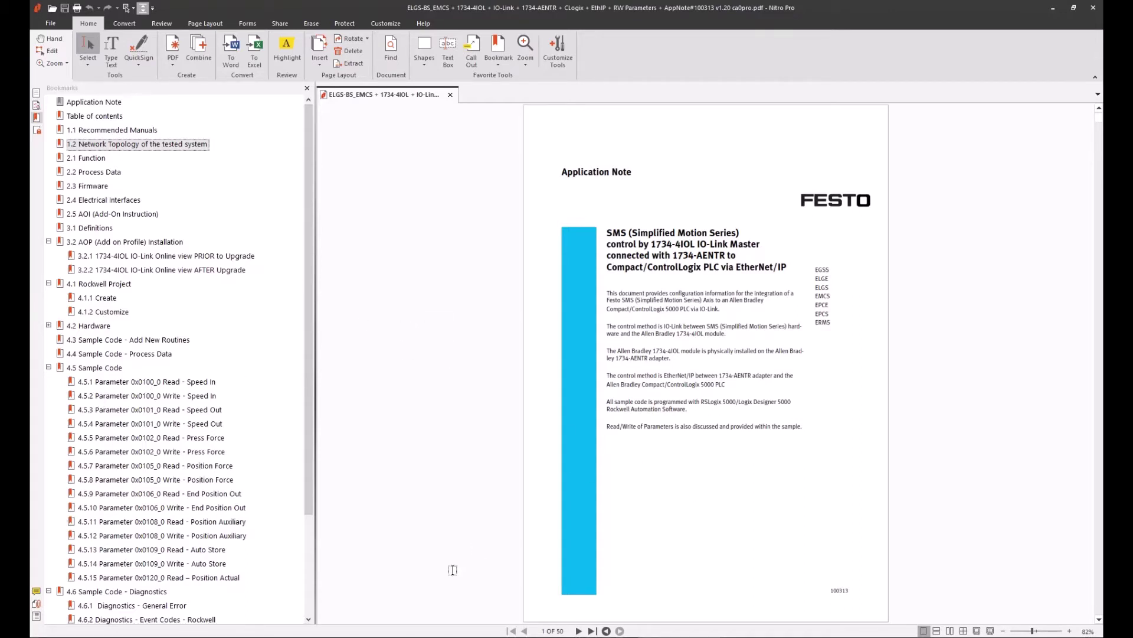
- Return to Total Commander and inspect the archive's 0002 AOP (Add On Profile) and 0012 PLC Config Files folders
{"action": "key", "text": "alt+Tab"}
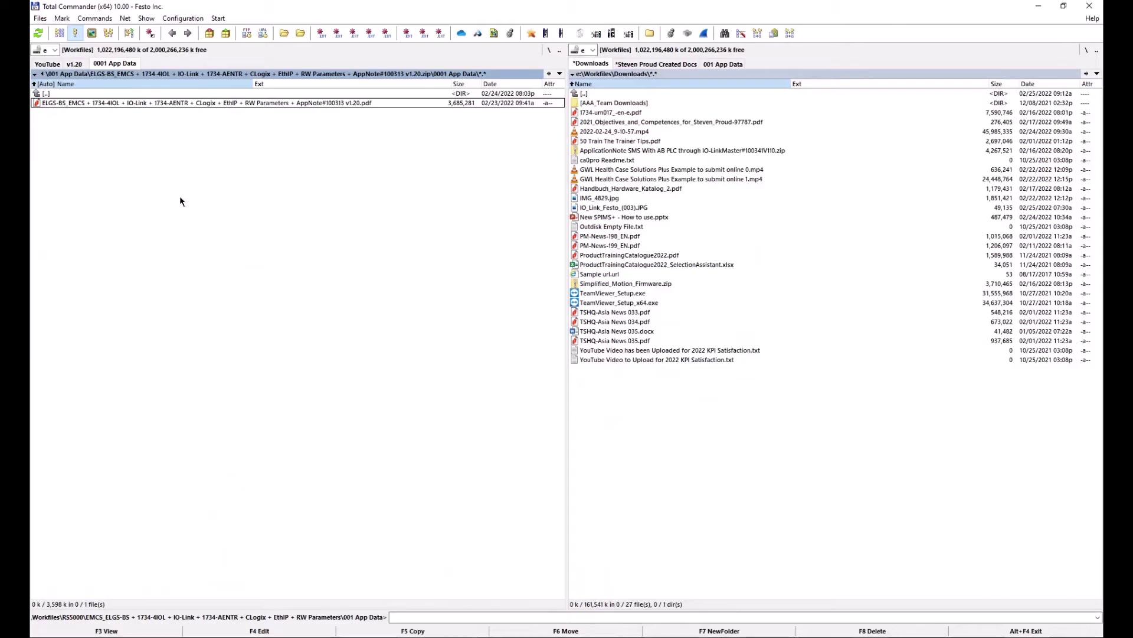
{"action": "double_click", "coordinate": [61, 94]}
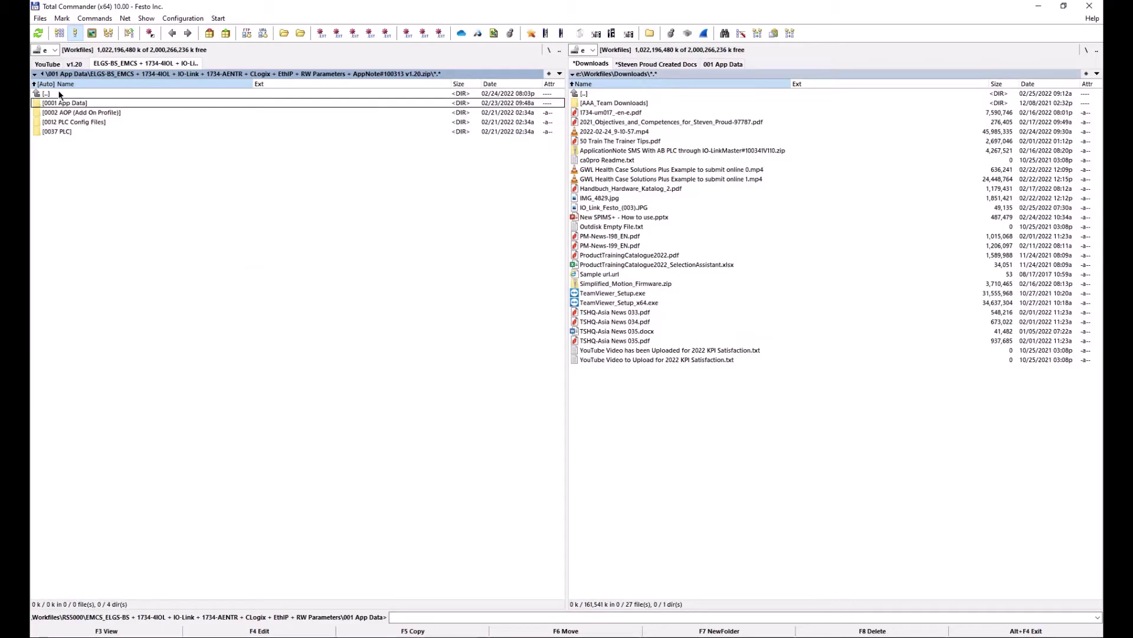
{"action": "double_click", "coordinate": [102, 113]}
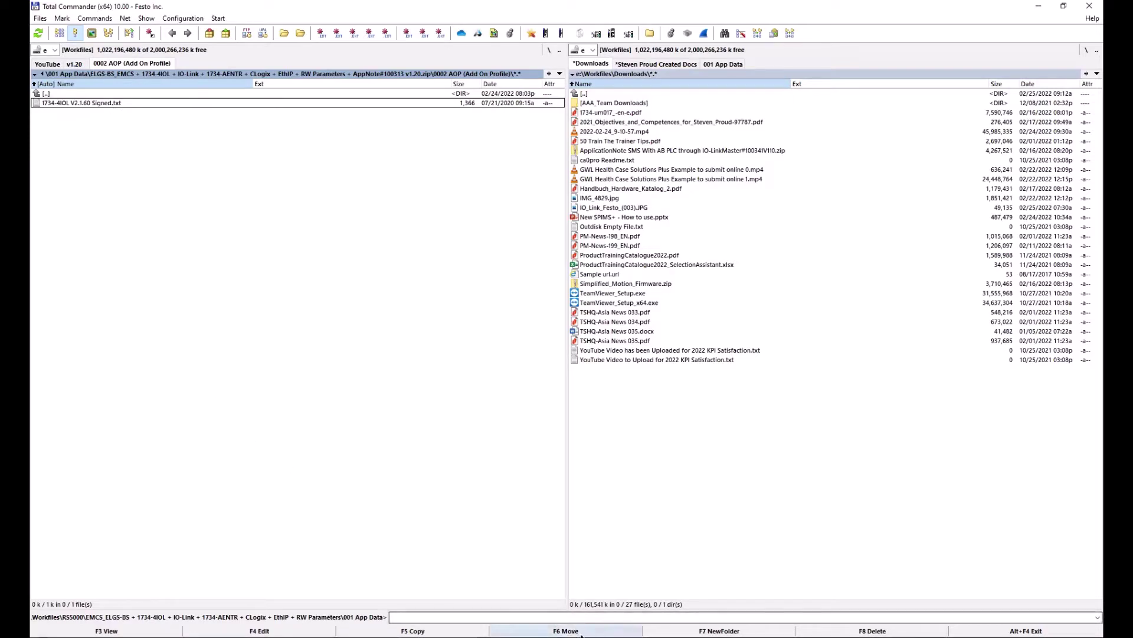
{"action": "mouse_move", "coordinate": [598, 636]}
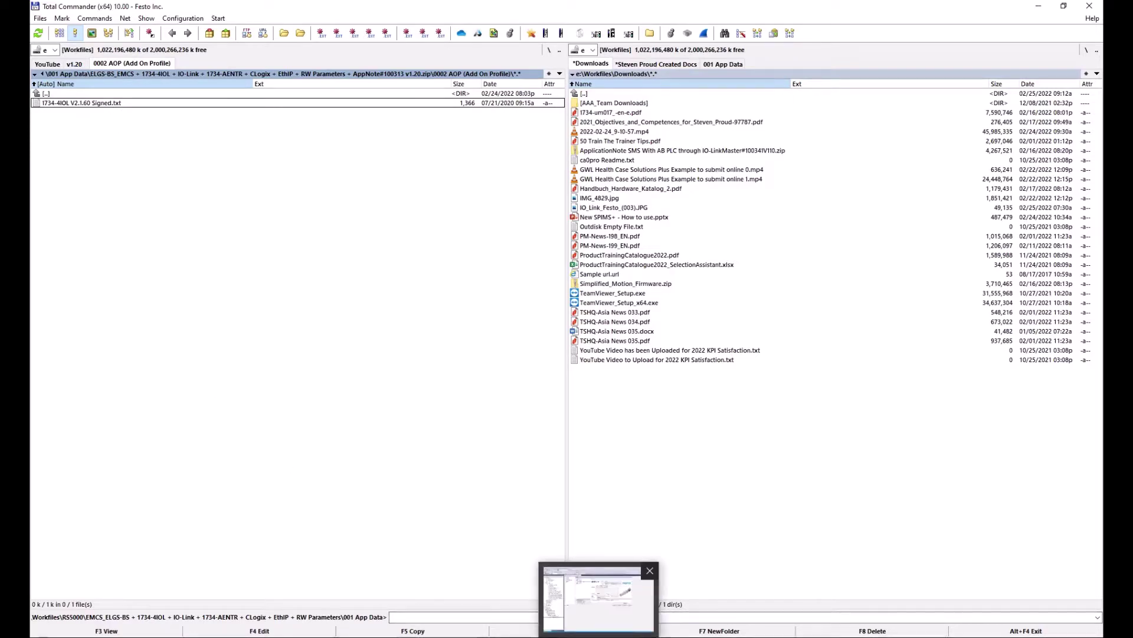
{"action": "double_click", "coordinate": [60, 95]}
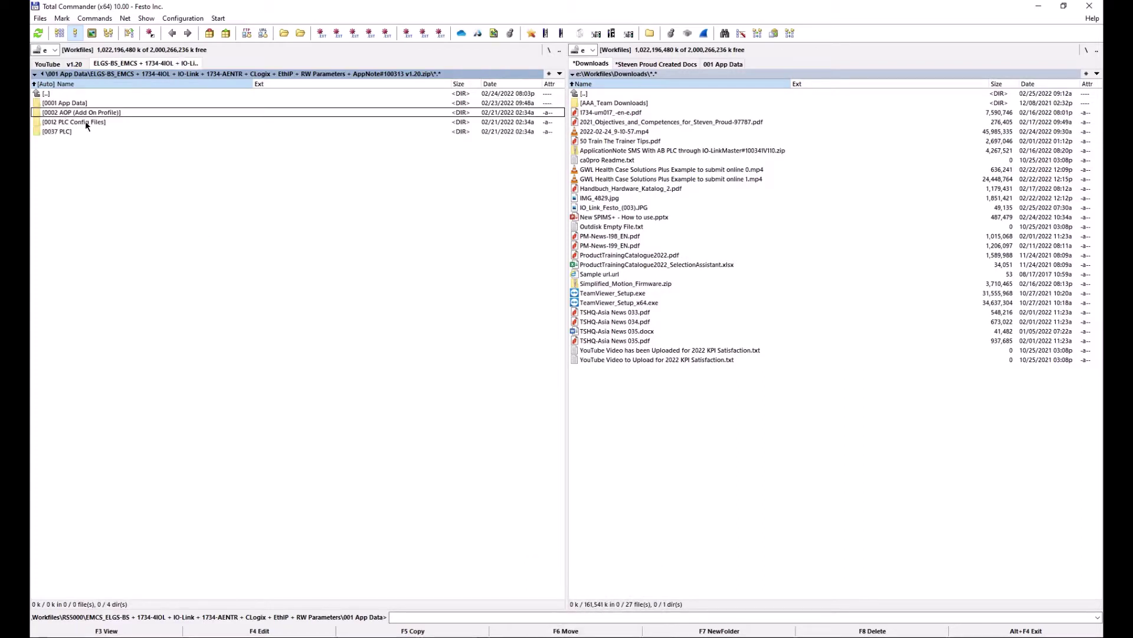
{"action": "double_click", "coordinate": [87, 122]}
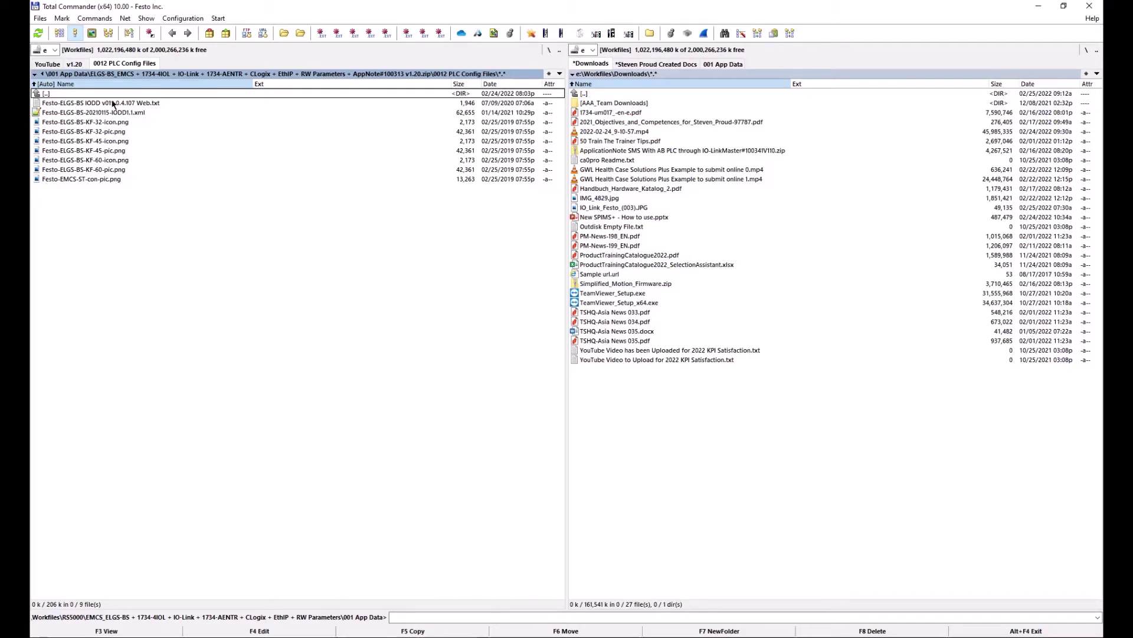
{"action": "double_click", "coordinate": [75, 98]}
- Open the v1.20 folder inside 0037 PLC, mark the ELGS_BS_IO_Link_RW_IndexParameters_L310ERMS2V33.ACD project, and view the project in Logix Designer
{"action": "double_click", "coordinate": [70, 123]}
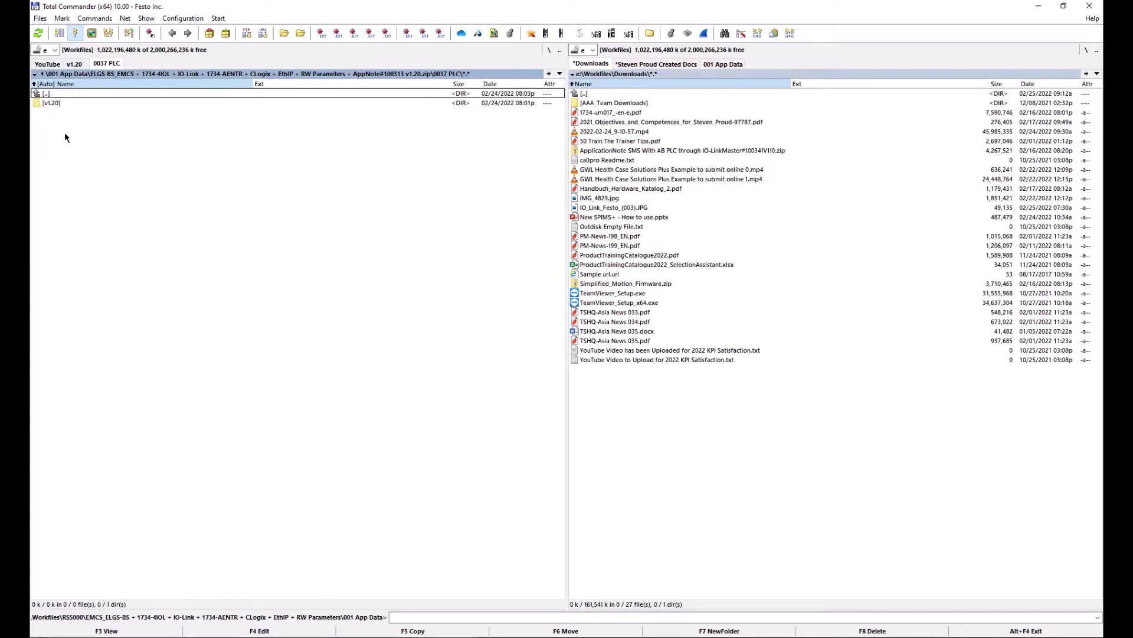
{"action": "double_click", "coordinate": [52, 104]}
{"action": "left_click", "coordinate": [179, 105]}
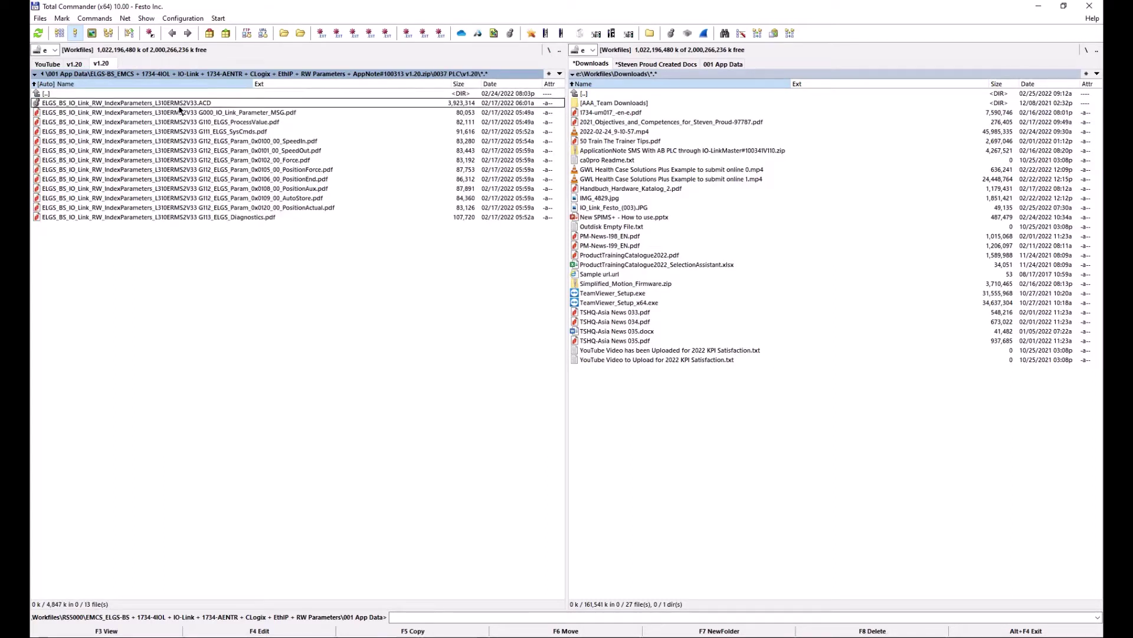
{"action": "right_click", "coordinate": [178, 106]}
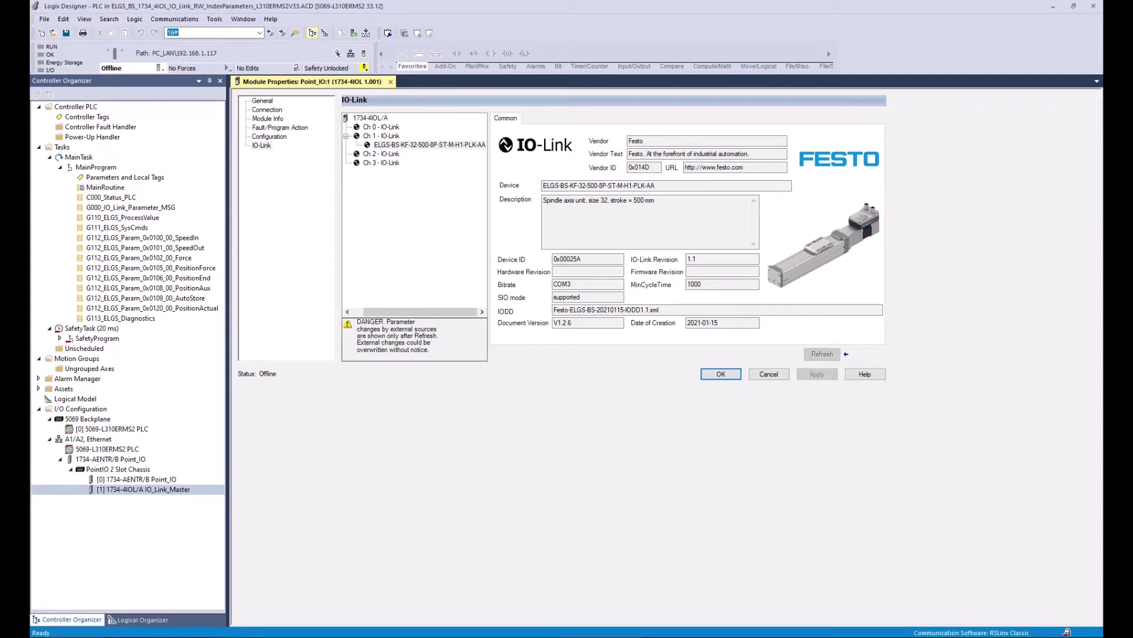
- Return to Total Commander and select the code PDFs from G000_IO_Link_Parameter_MSG through G113_ELGS_Diagnostics
{"action": "left_click", "coordinate": [443, 587]}
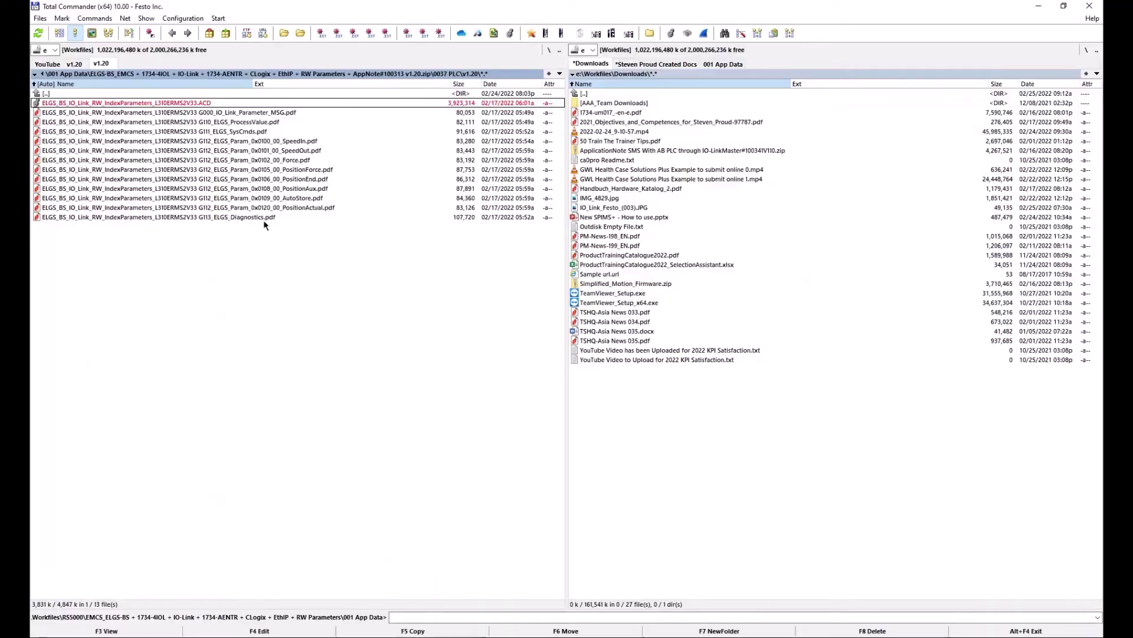
{"action": "left_click", "coordinate": [161, 114]}
{"action": "left_click", "coordinate": [212, 217], "text": "shift"}
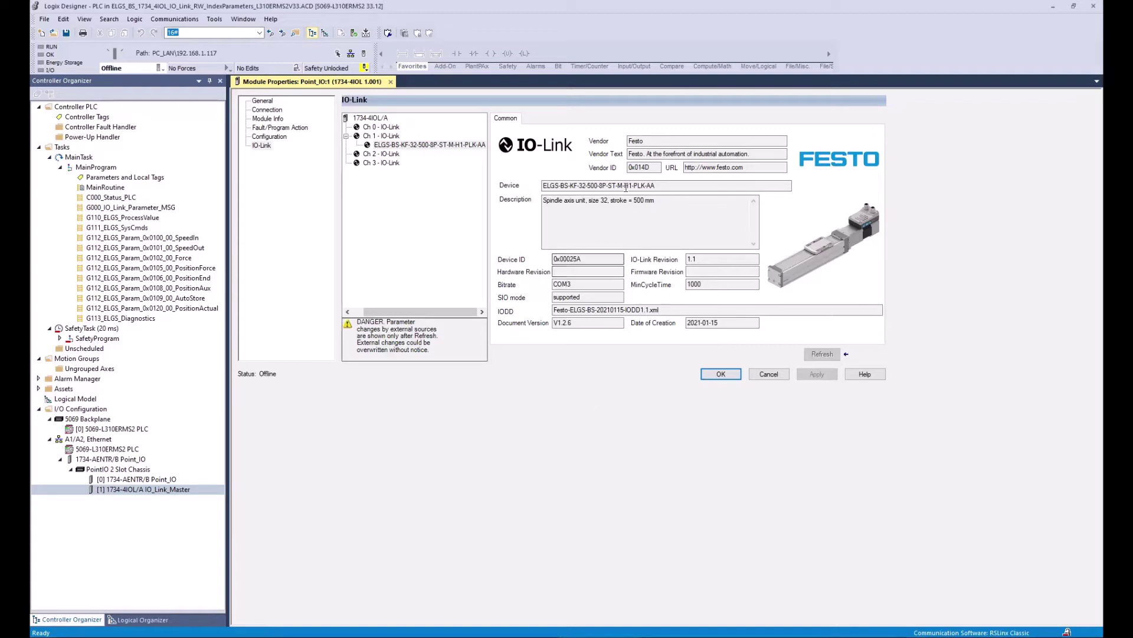
- In Logix Designer, highlight the IO-Link device name ELGS-BS-KF-32-500-8P-ST-M-H1-PLK-AA, then view the application note in Nitro Pro
{"action": "left_click_drag", "start_coordinate": [655, 185], "coordinate": [542, 185]}
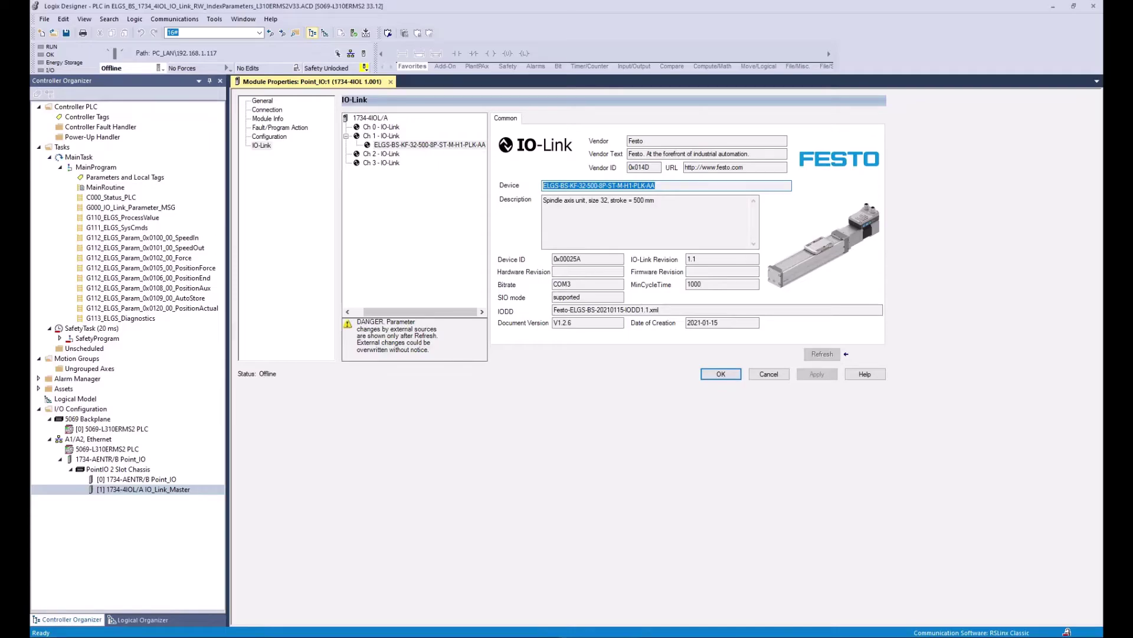
{"action": "key", "text": "alt+Tab"}
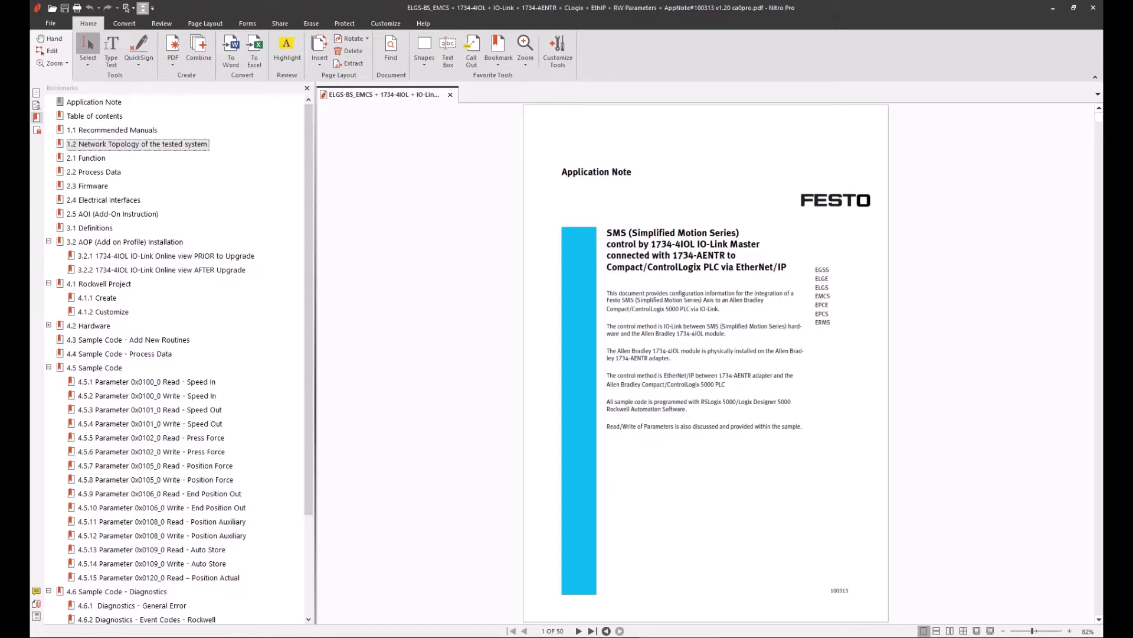
{"action": "key", "text": "alt+Tab"}
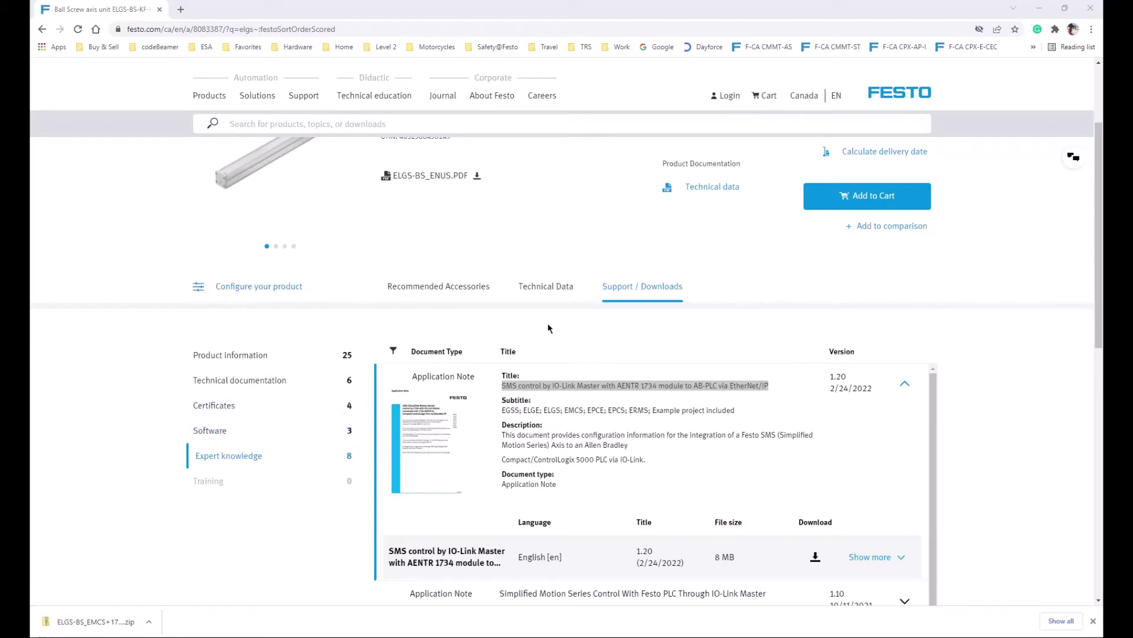
- On the Festo product page, show the technical documentation and expand the EMCS-ST-EN integrated drive instructions, highlighting the document name
{"action": "left_click", "coordinate": [544, 289]}
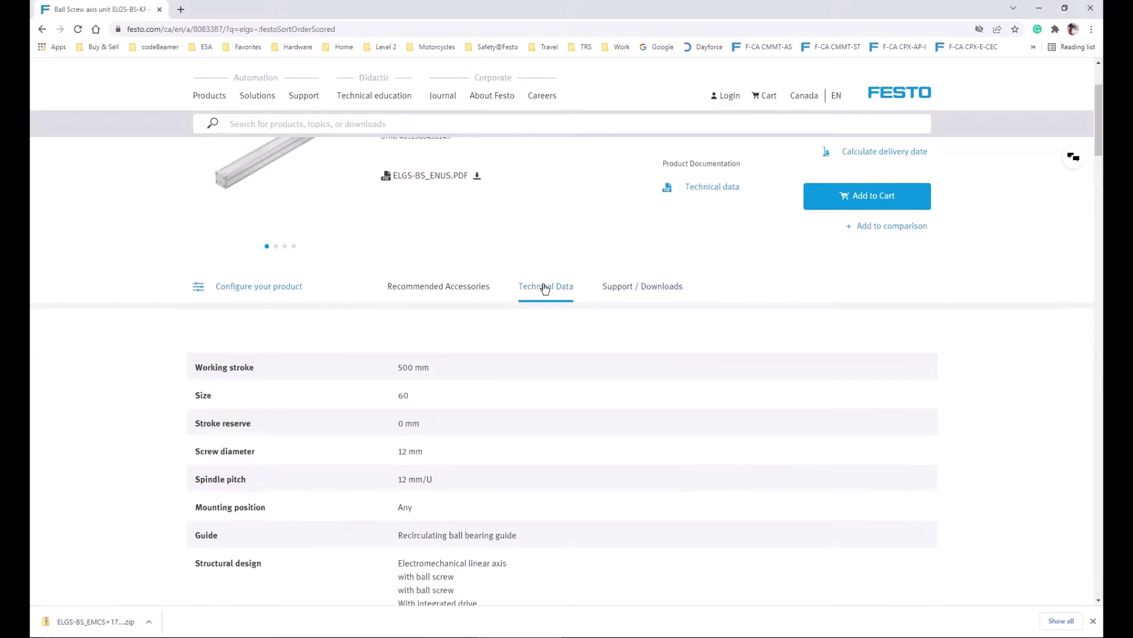
{"action": "left_click", "coordinate": [614, 287]}
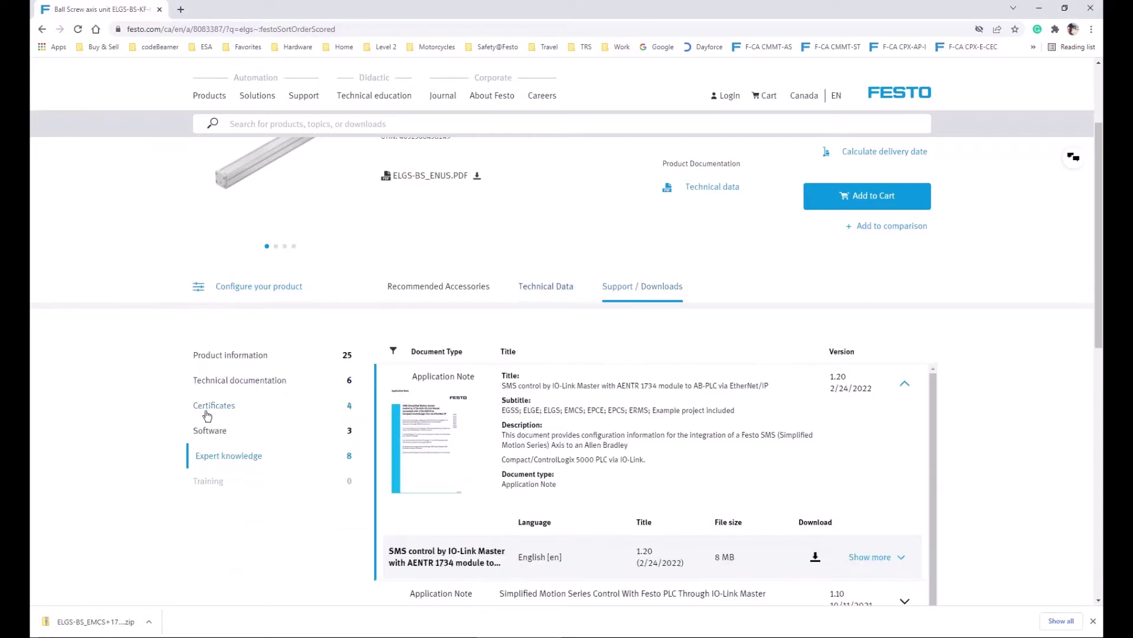
{"action": "left_click", "coordinate": [223, 387]}
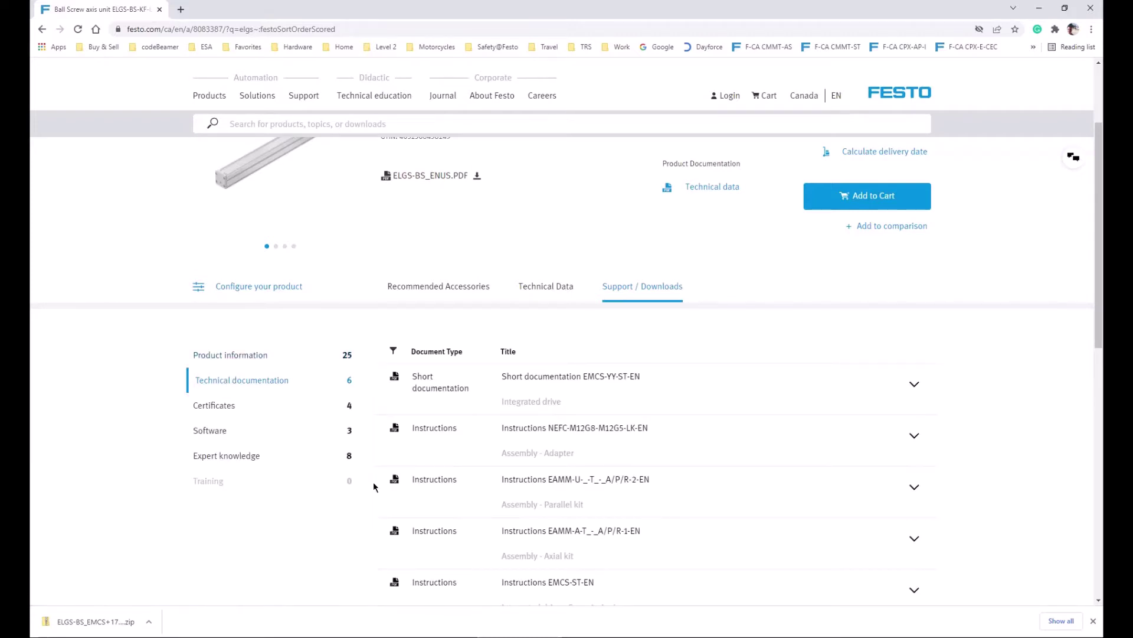
{"action": "left_click_drag", "start_coordinate": [1099, 336], "coordinate": [1100, 422]}
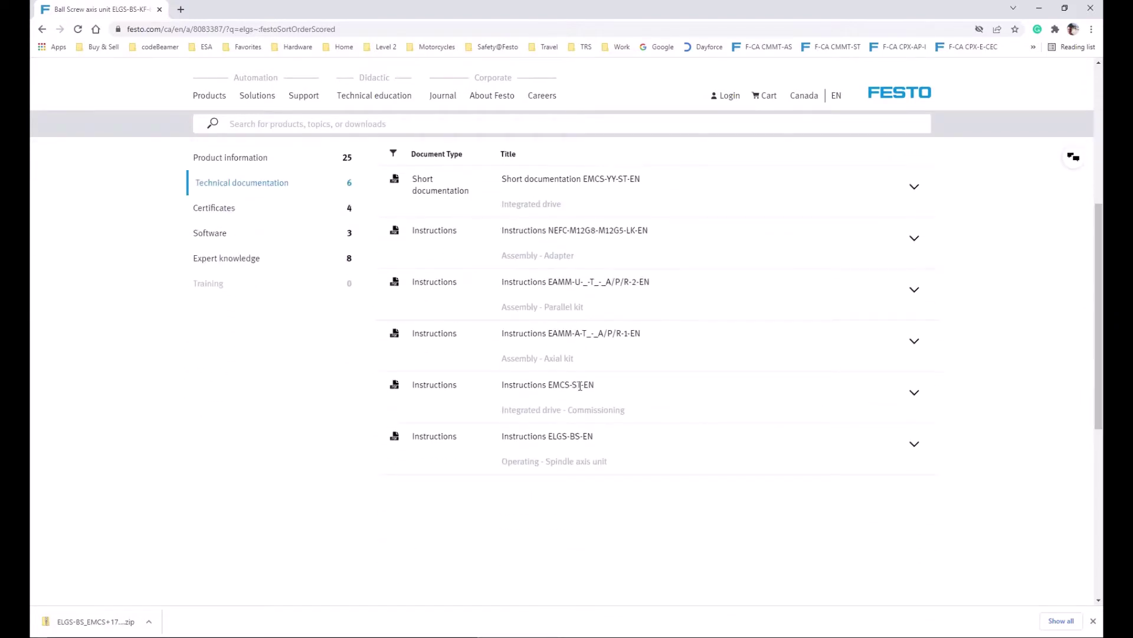
{"action": "left_click", "coordinate": [914, 393]}
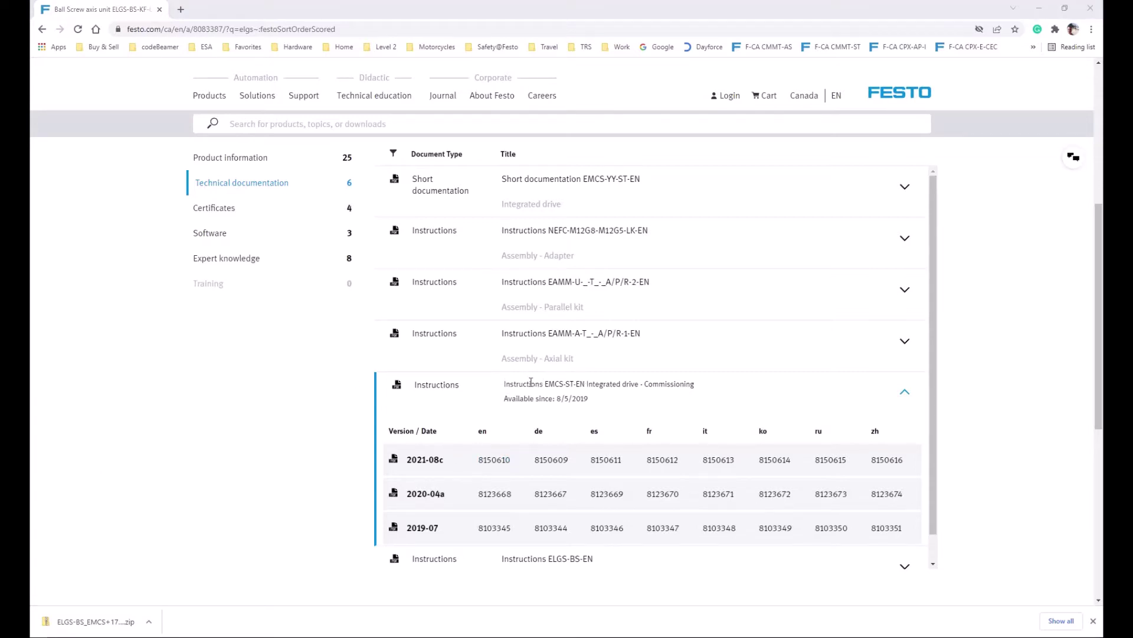
{"action": "left_click_drag", "start_coordinate": [544, 384], "coordinate": [584, 380]}
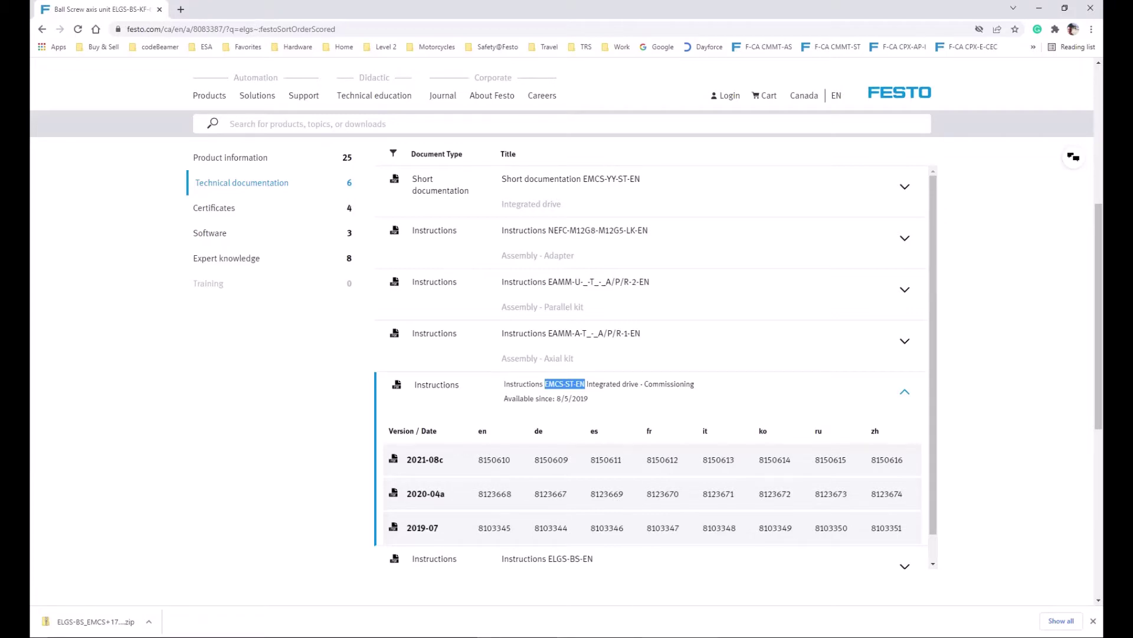
- View the EMCS-ST Description and Commissioning Guide in Nitro Pro, then return to the Festo product page
{"action": "mouse_move", "coordinate": [680, 637]}
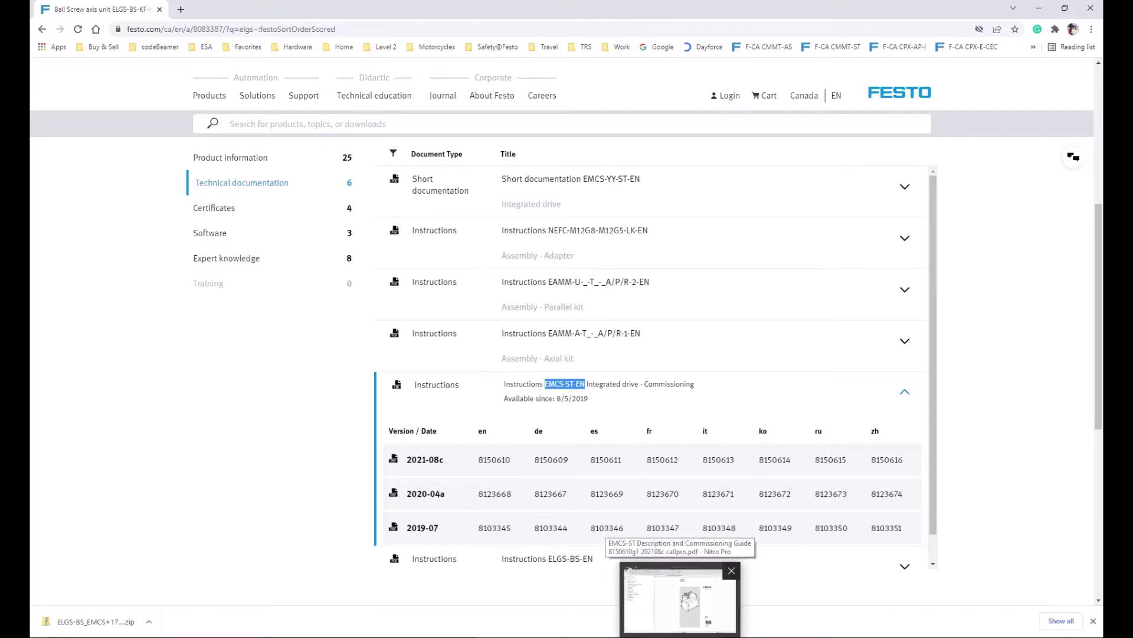
{"action": "left_click", "coordinate": [679, 599]}
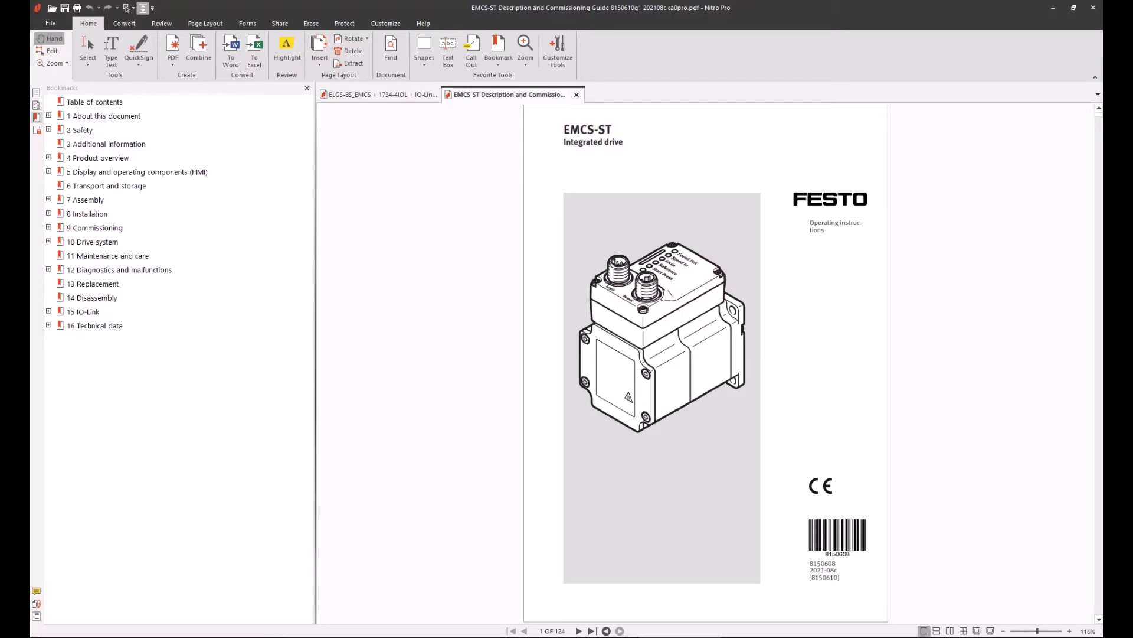
{"action": "key", "text": "alt+Tab"}
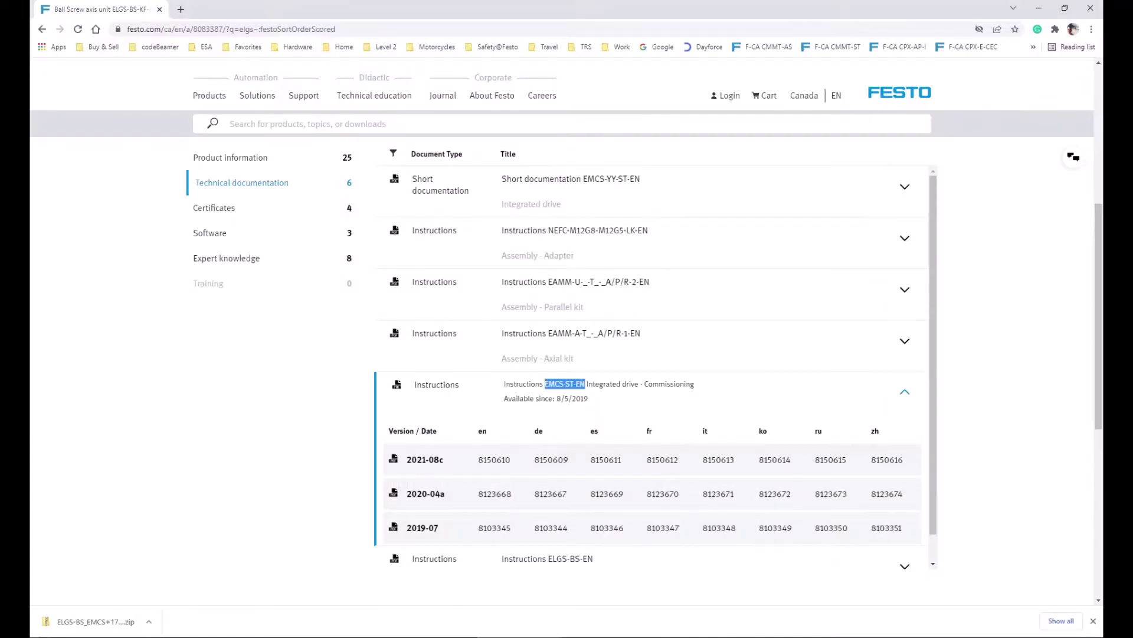
- Expand the ELGS-BS-EN spindle axis unit instructions, then open the English 2021-05c manual in Nitro Pro and read through to its last page
{"action": "left_click", "coordinate": [914, 446]}
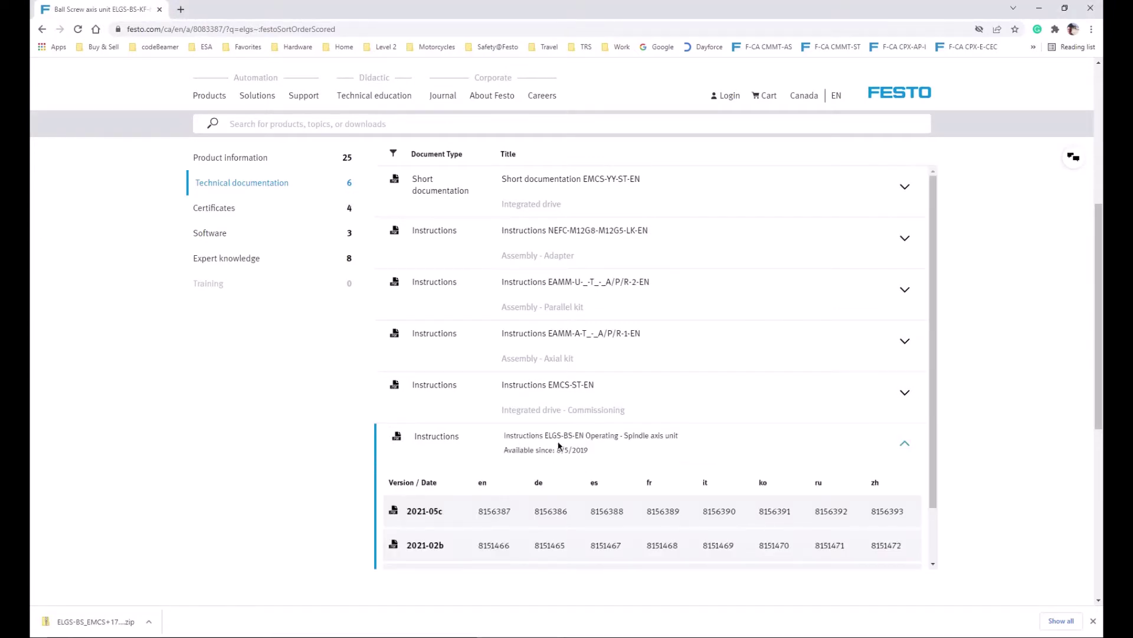
{"action": "left_click_drag", "start_coordinate": [548, 435], "coordinate": [581, 432]}
{"action": "left_click", "coordinate": [504, 517]}
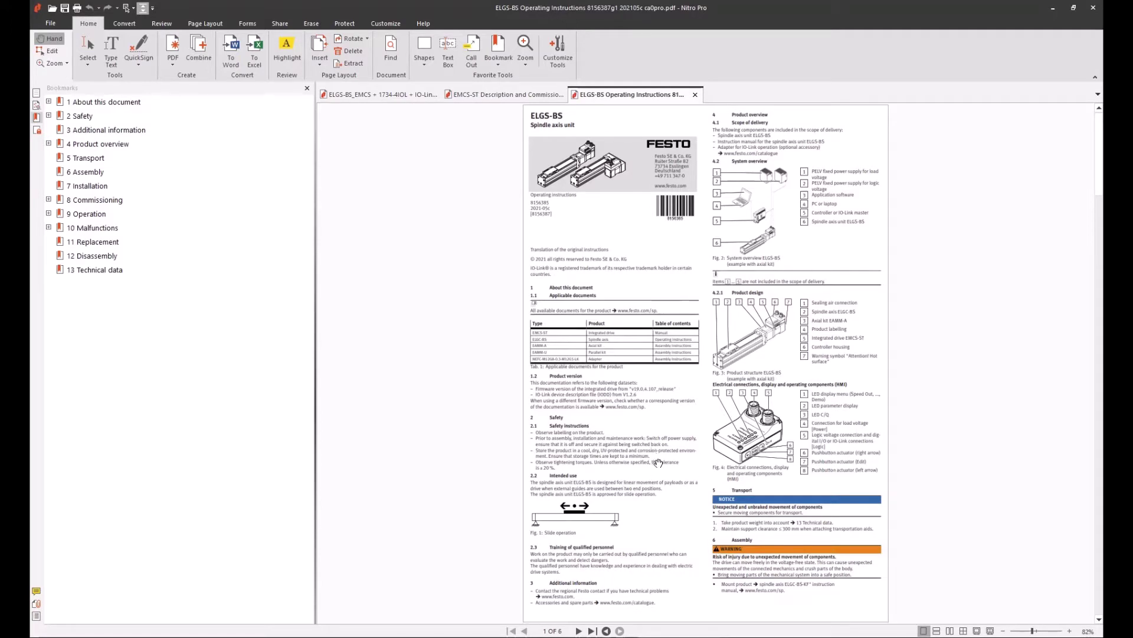
{"action": "scroll", "coordinate": [658, 463], "scroll_direction": "down", "scroll_amount": 10}
{"action": "scroll", "coordinate": [658, 462], "scroll_direction": "down", "scroll_amount": 5}
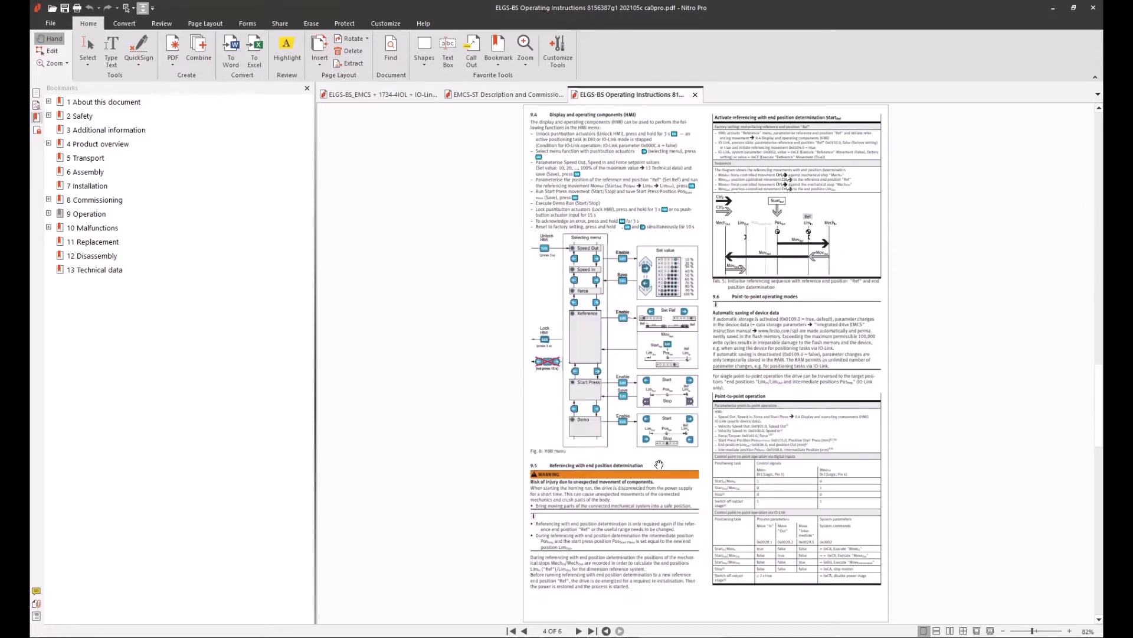
{"action": "scroll", "coordinate": [658, 462], "scroll_direction": "down", "scroll_amount": 5}
{"action": "scroll", "coordinate": [658, 463], "scroll_direction": "down", "scroll_amount": 5}
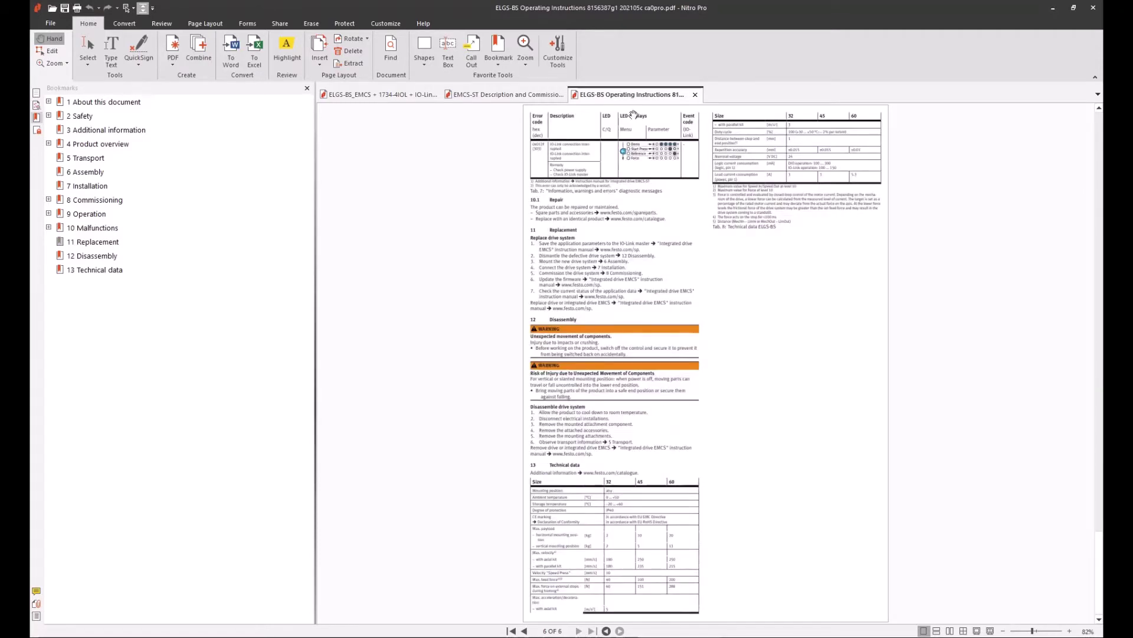
- View the application note's first page in Nitro Pro, then switch to the Festo product page in the browser
{"action": "left_click", "coordinate": [413, 94]}
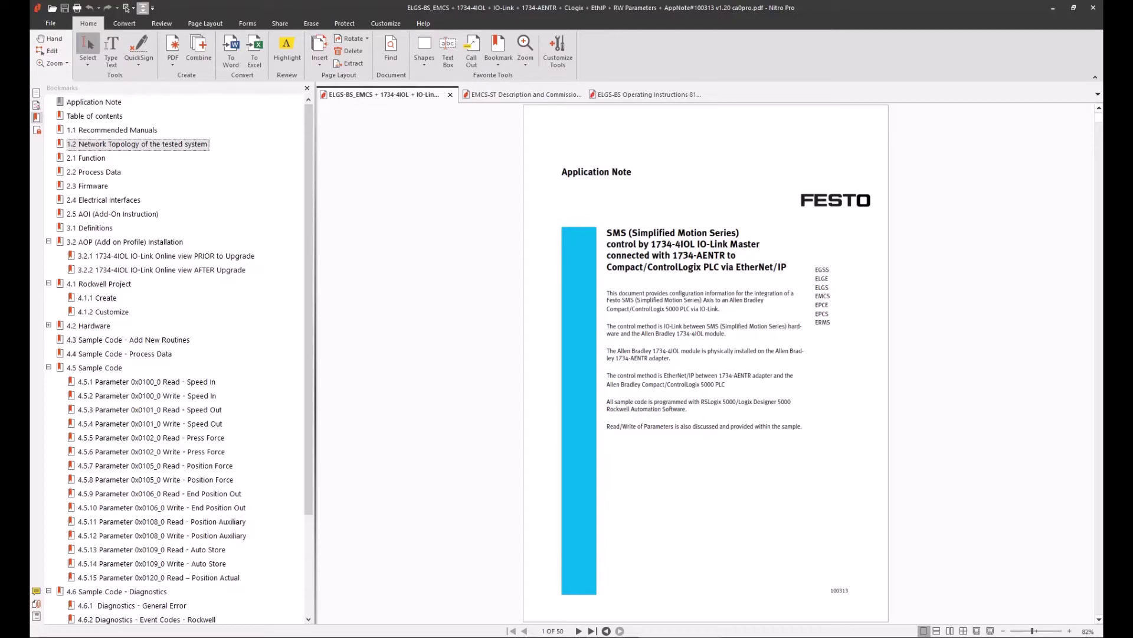
{"action": "key", "text": "alt+Tab"}
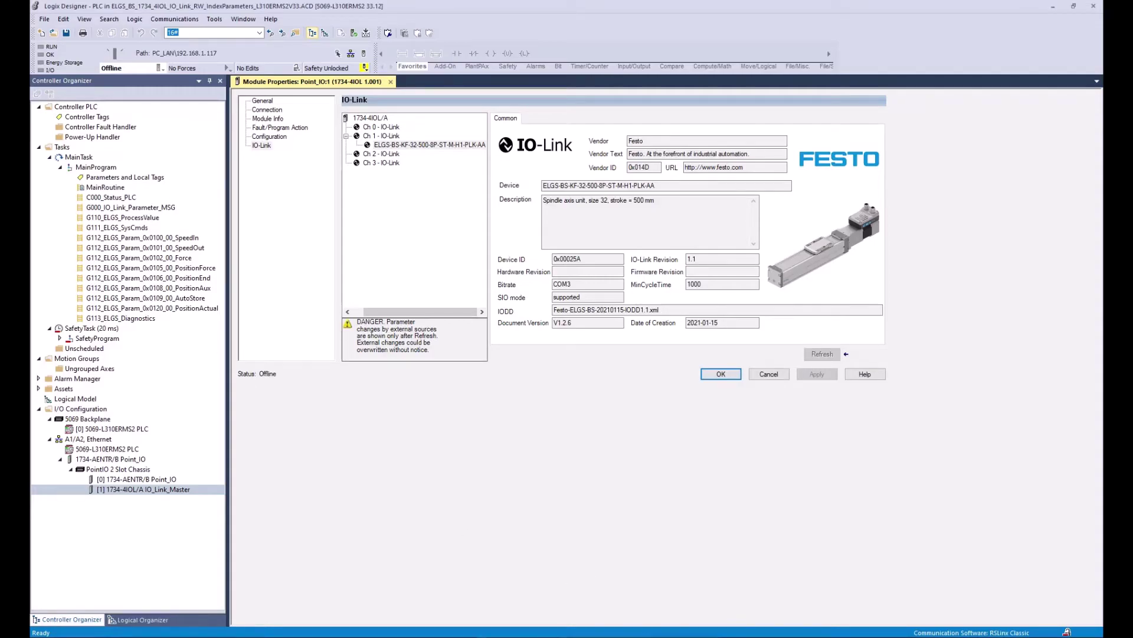
{"action": "key", "text": "alt+Tab"}
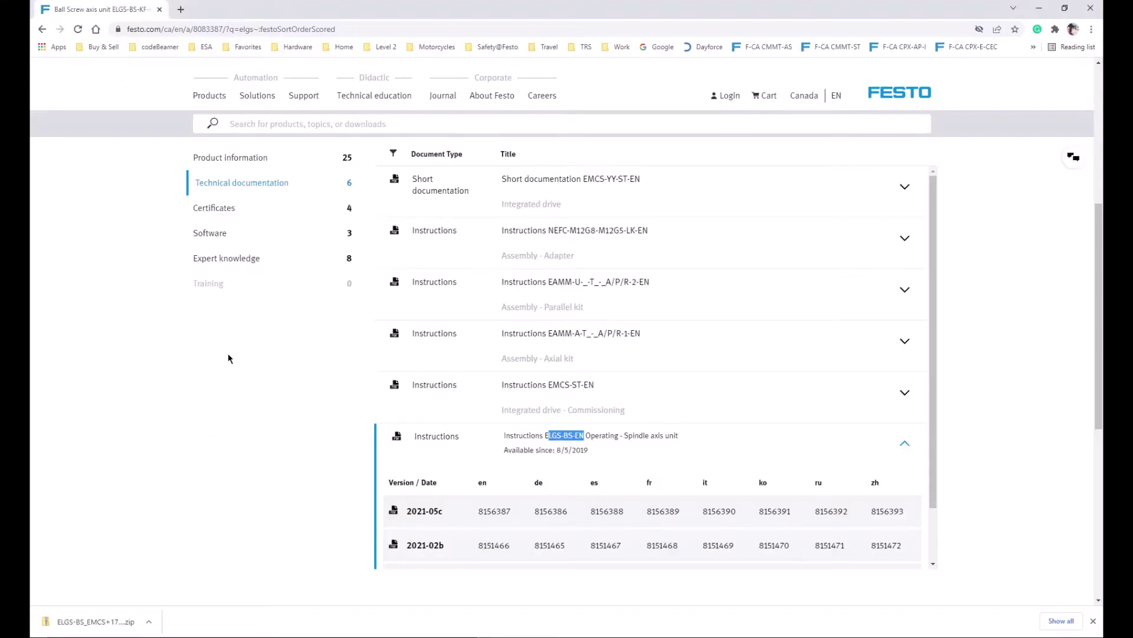
- Show the product's software downloads, expand the ELGS-BS IO-Link IODD entry, and download version 1.2.7 with its revision details shown
{"action": "left_click", "coordinate": [202, 239]}
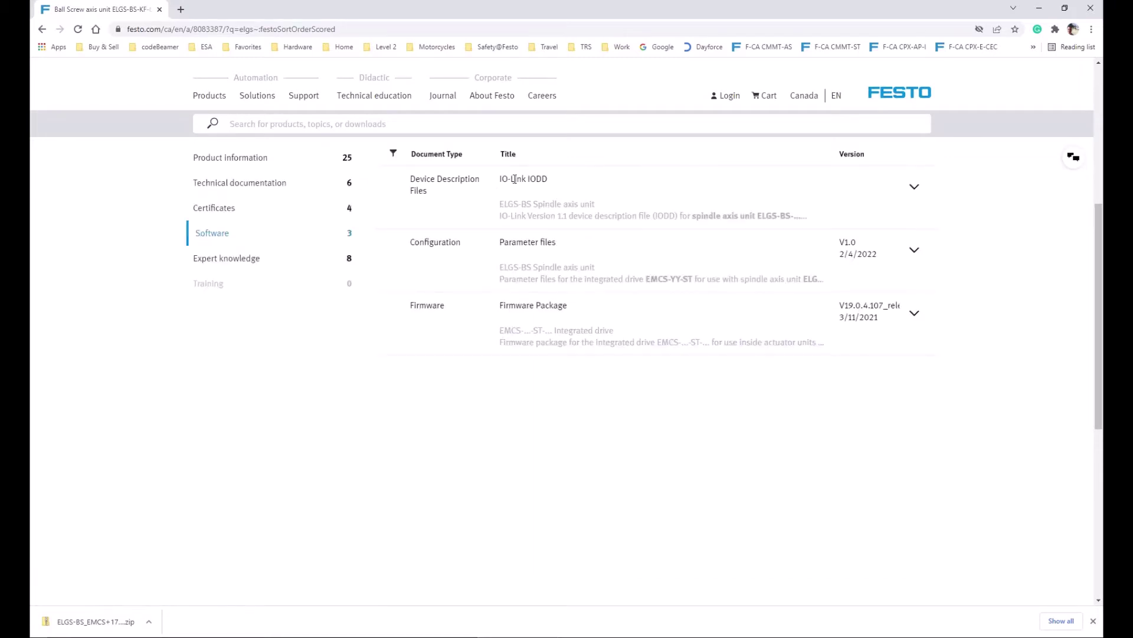
{"action": "left_click", "coordinate": [913, 187]}
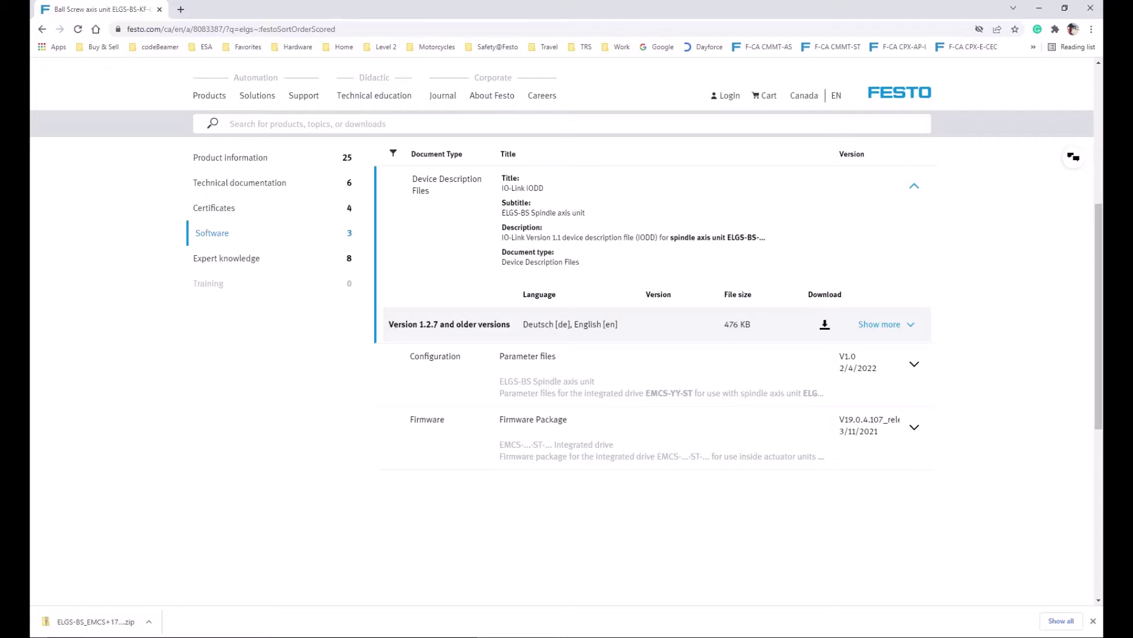
{"action": "left_click", "coordinate": [887, 324]}
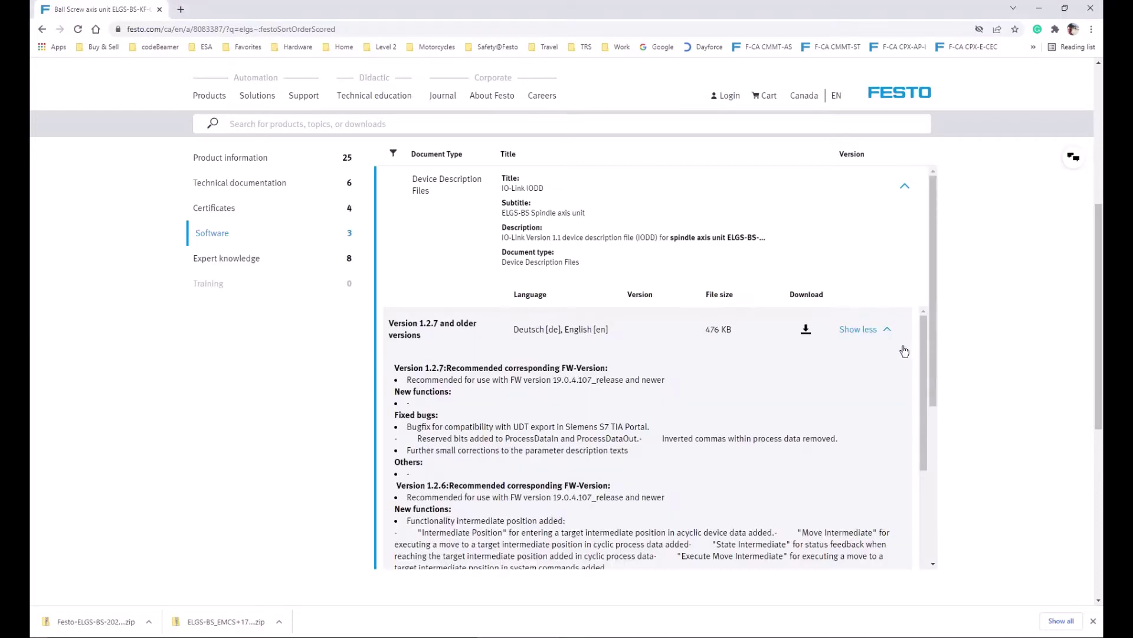
- Read the IODD revision notes, highlighting version 1.2.7 and FW version 19.0.4.107, and check the firmware revision field in Logix Designer
{"action": "left_click_drag", "start_coordinate": [933, 370], "coordinate": [944, 435]}
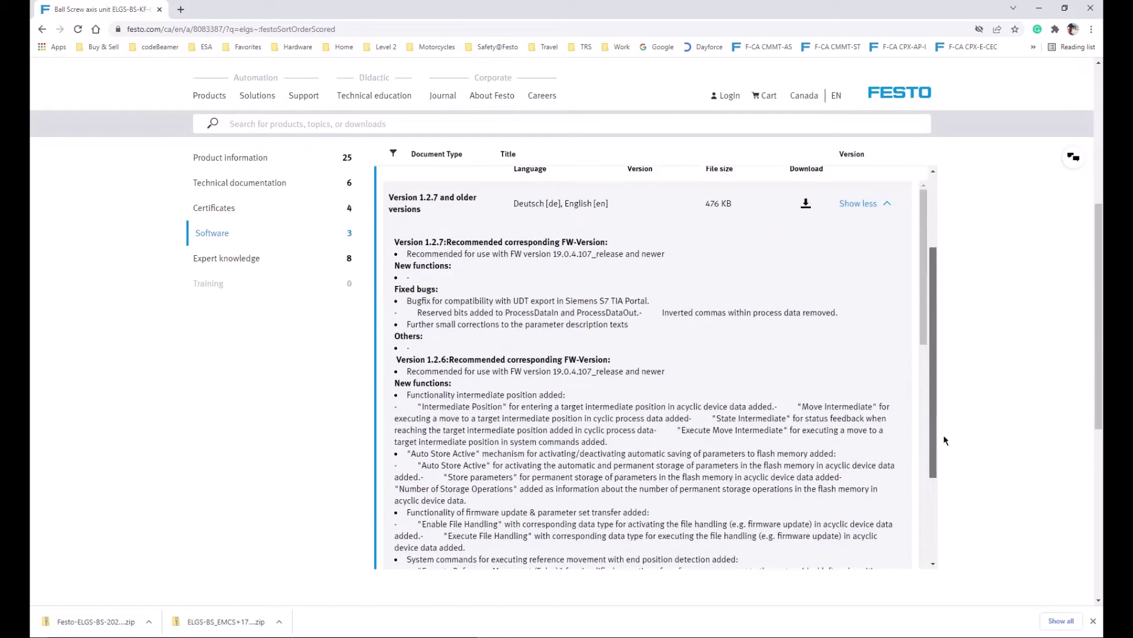
{"action": "left_click_drag", "start_coordinate": [925, 312], "coordinate": [909, 558]}
{"action": "scroll", "coordinate": [650, 372], "scroll_direction": "up", "scroll_amount": 15}
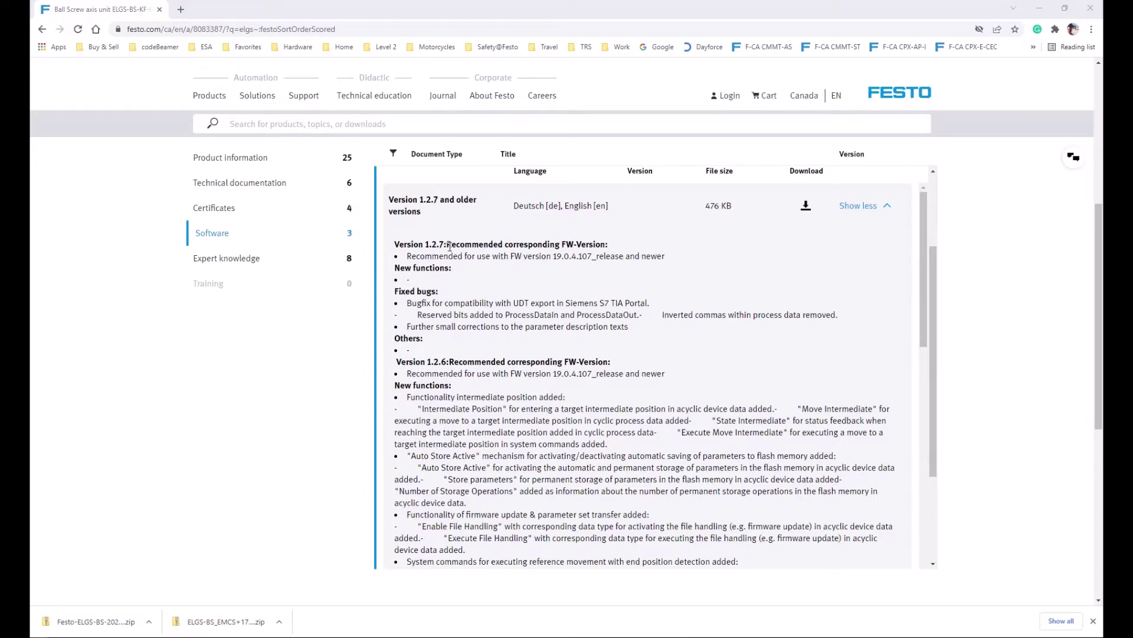
{"action": "left_click_drag", "start_coordinate": [425, 244], "coordinate": [445, 244]}
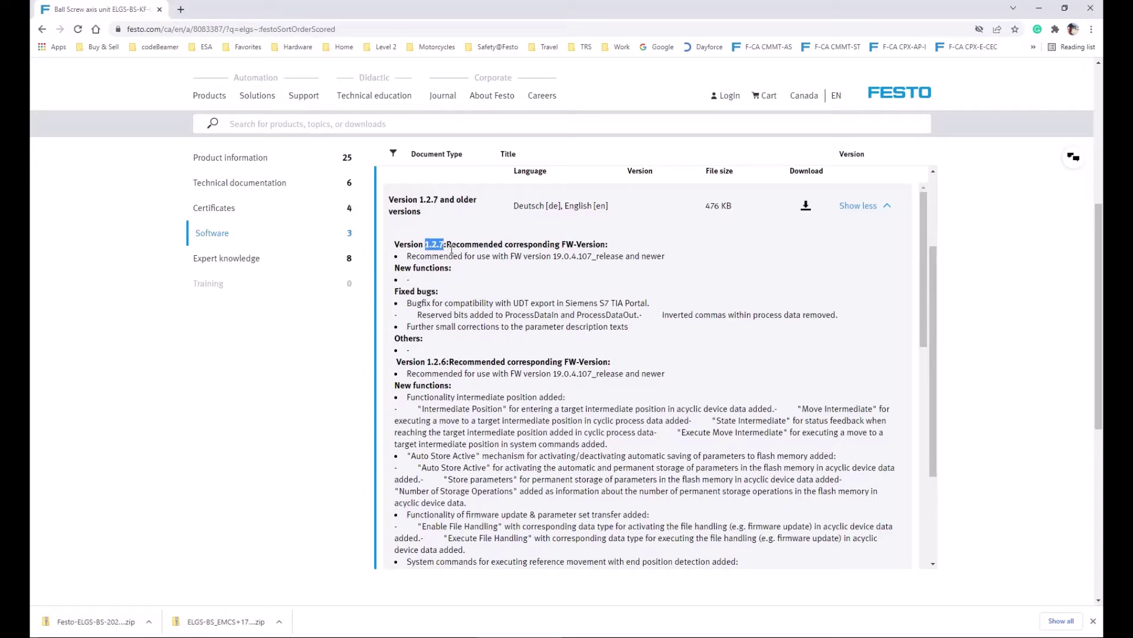
{"action": "left_click_drag", "start_coordinate": [516, 258], "coordinate": [593, 258]}
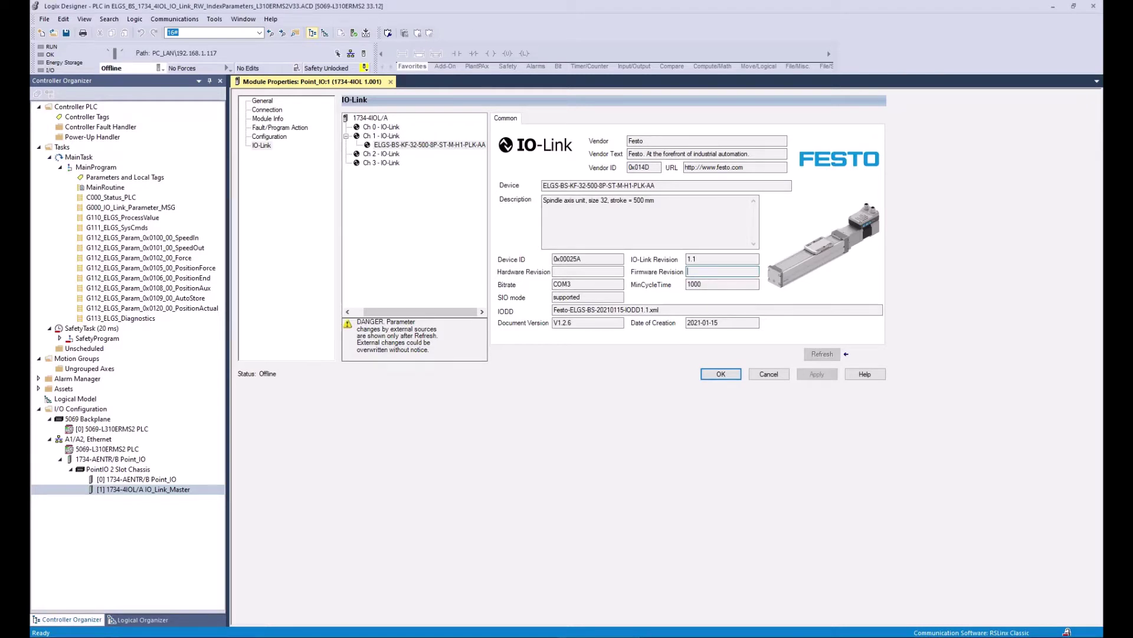
{"action": "key", "text": "alt+Tab"}
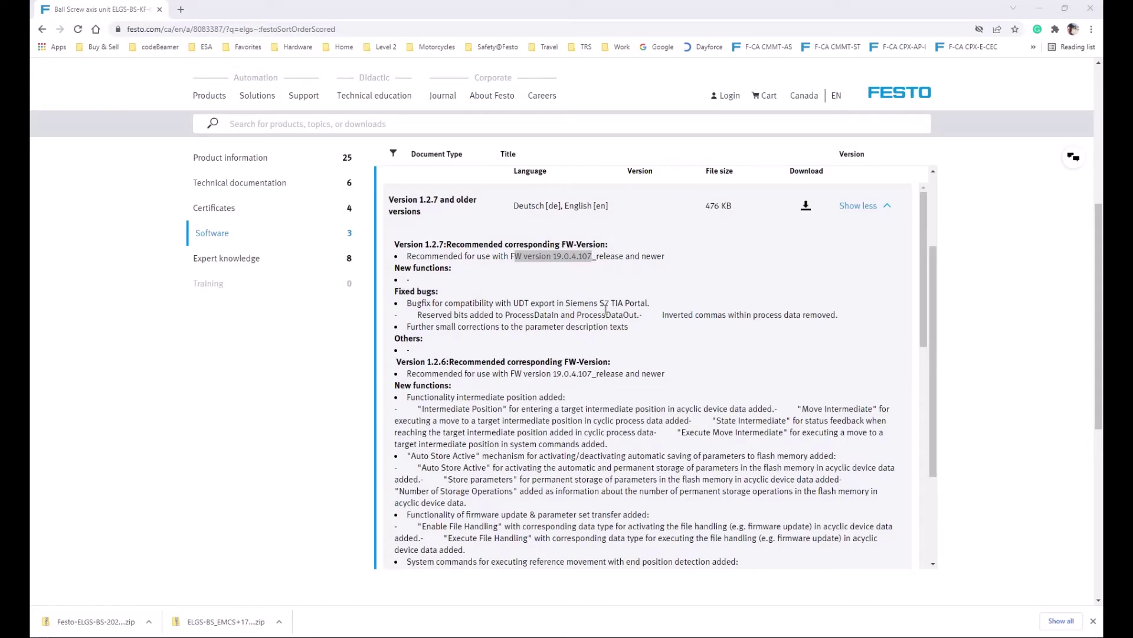
{"action": "scroll", "coordinate": [566, 354], "scroll_direction": "down", "scroll_amount": 1}
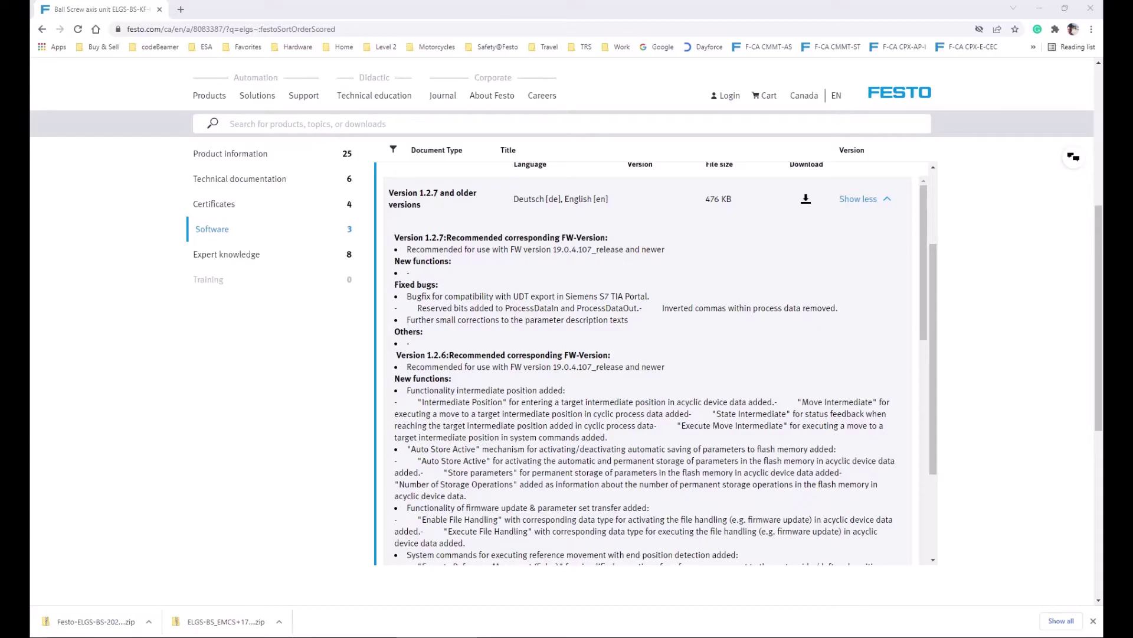
- In Total Commander, point out the Festo-ELGS-BS-20210504-IODD1.1 zip and Rev Info PDF in the 20210504 IODD_V1.2.07 Web folder
{"action": "left_click", "coordinate": [518, 636]}
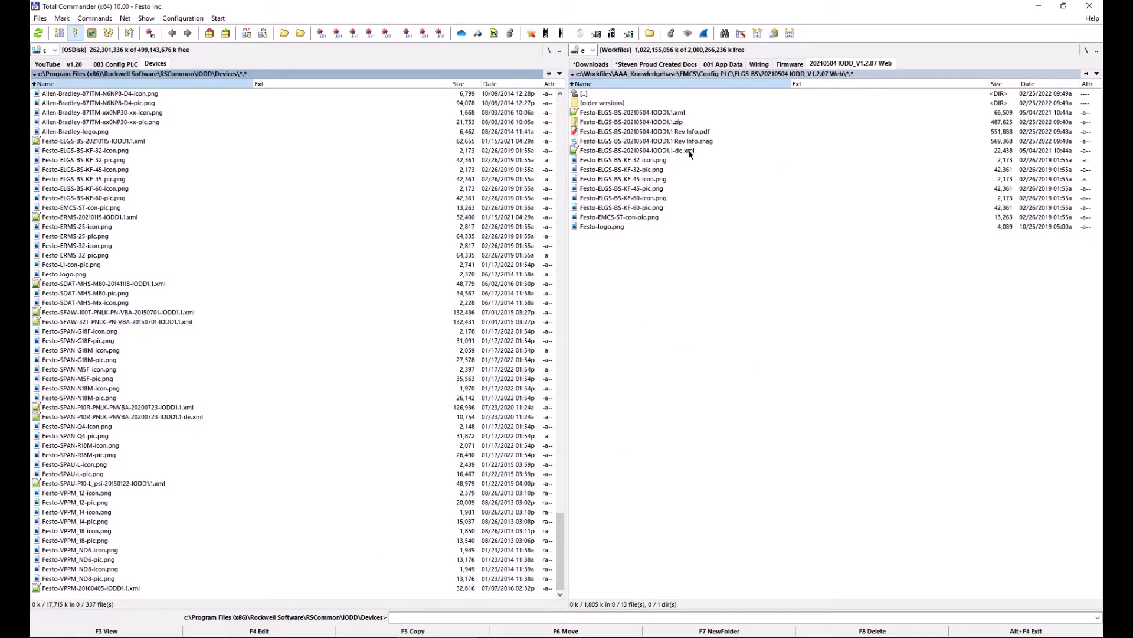
{"action": "left_click", "coordinate": [660, 122]}
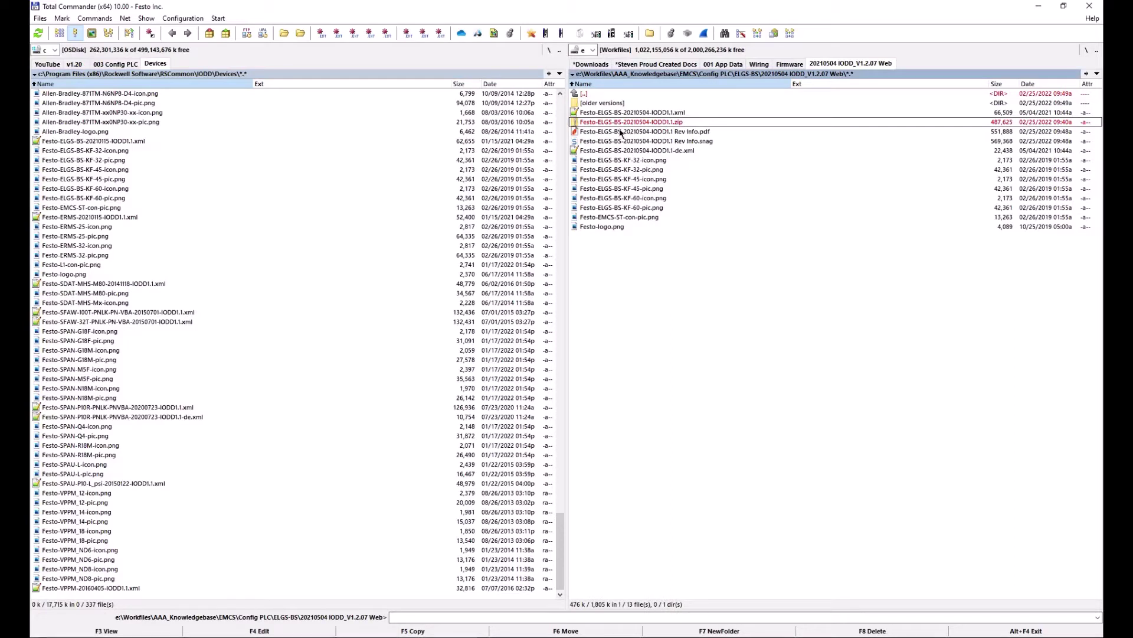
{"action": "left_click", "coordinate": [650, 161]}
{"action": "left_click", "coordinate": [659, 134]}
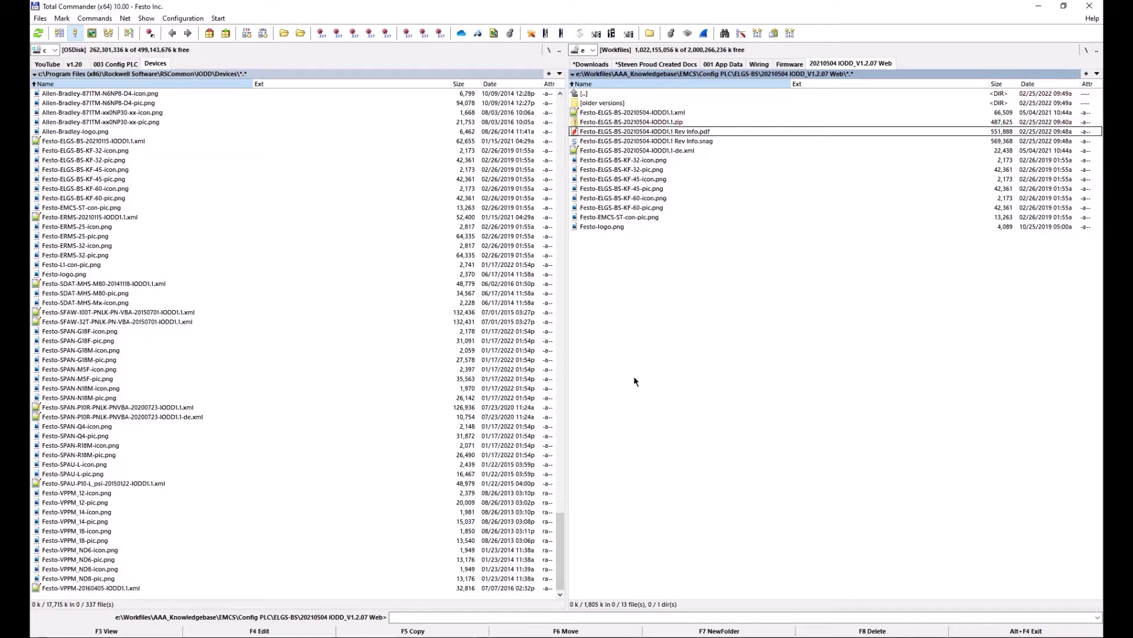
- Locate Festo-ELGS-BS-20210115-IODD1.1.xml in the Rockwell IODD Devices folder and look through the neighbouring device files
{"action": "left_click", "coordinate": [283, 76]}
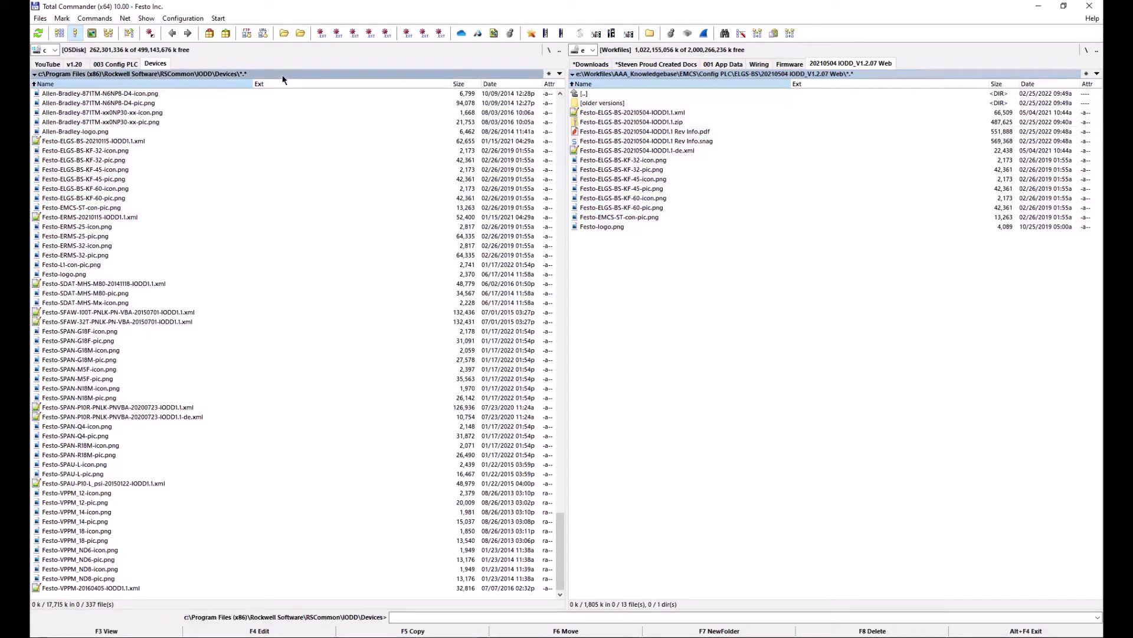
{"action": "left_click", "coordinate": [282, 74]}
{"action": "left_click", "coordinate": [118, 143]}
{"action": "scroll", "coordinate": [118, 143], "scroll_direction": "up", "scroll_amount": 15}
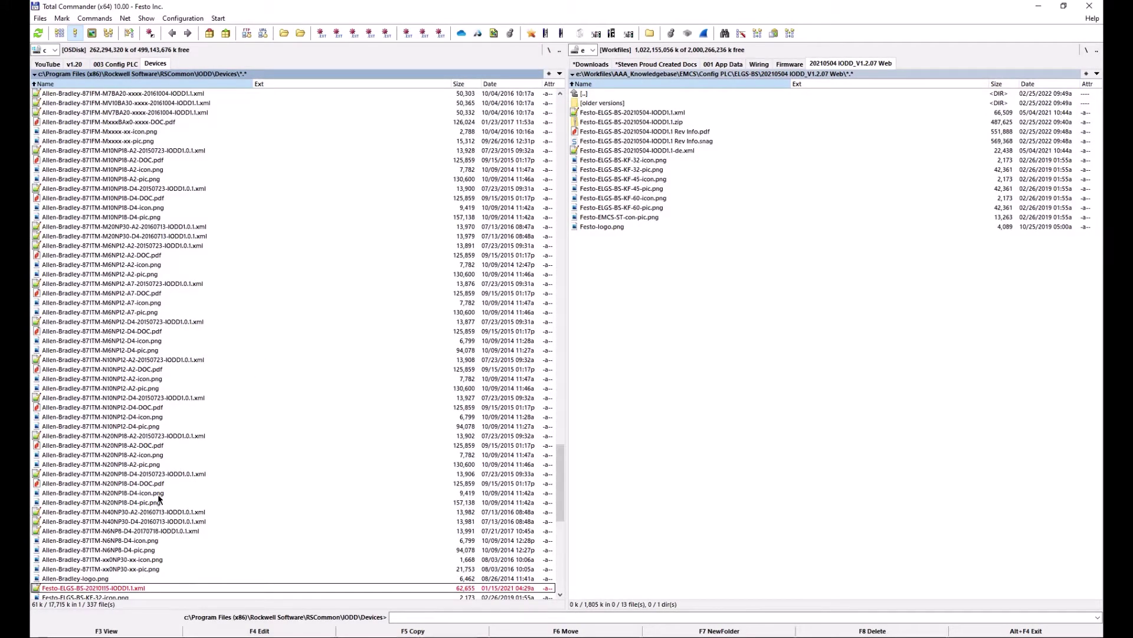
{"action": "scroll", "coordinate": [159, 498], "scroll_direction": "down", "scroll_amount": 3}
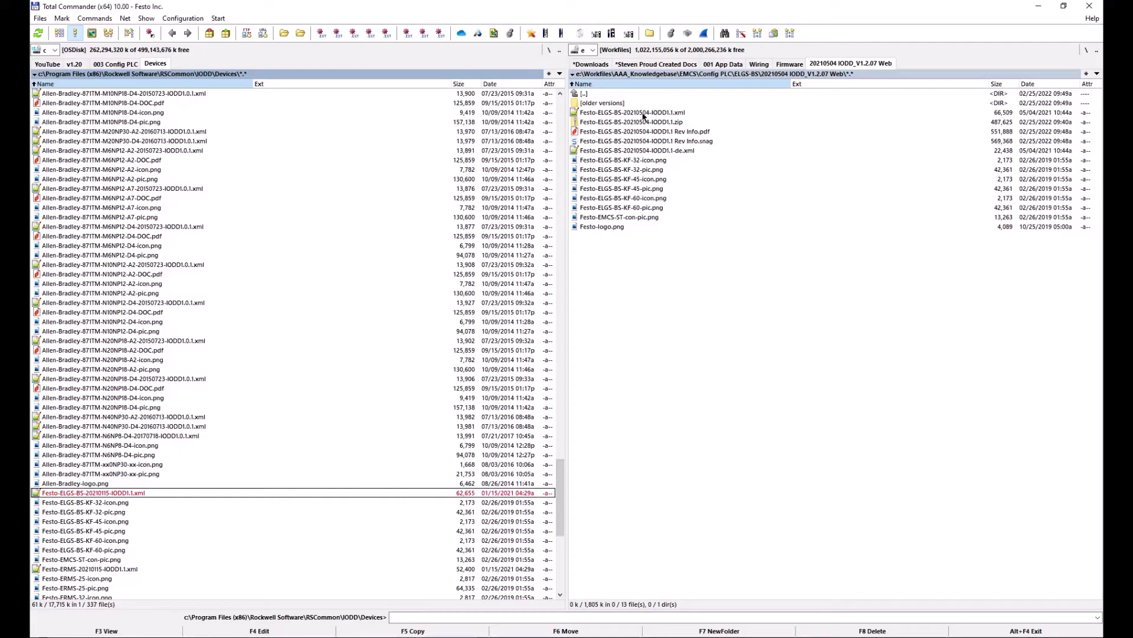
- In Logix Designer, open the 1734-4IOL channel configuration, start changing the channel 2 device, and bring up the IODD Registrar
{"action": "left_click", "coordinate": [583, 636]}
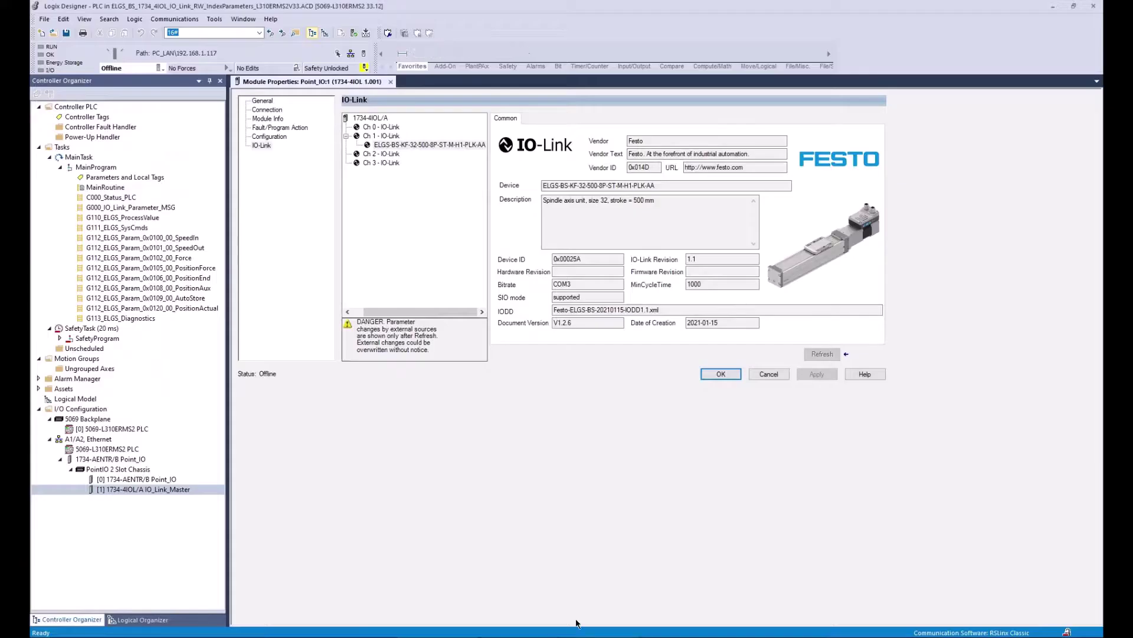
{"action": "left_click", "coordinate": [373, 119]}
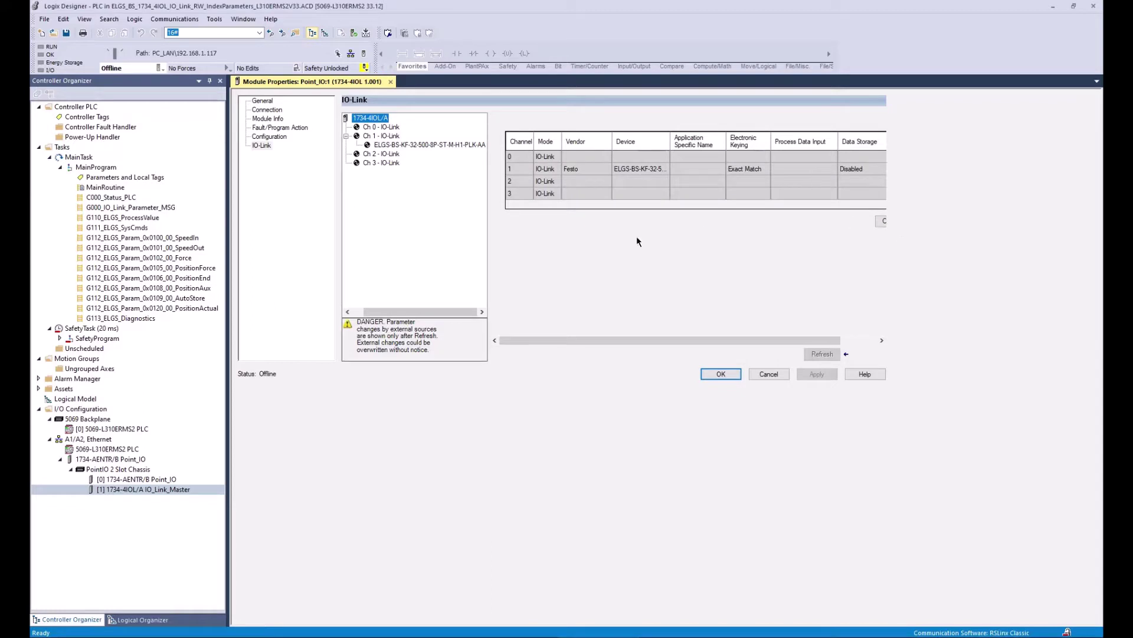
{"action": "left_click_drag", "start_coordinate": [489, 128], "coordinate": [421, 129]}
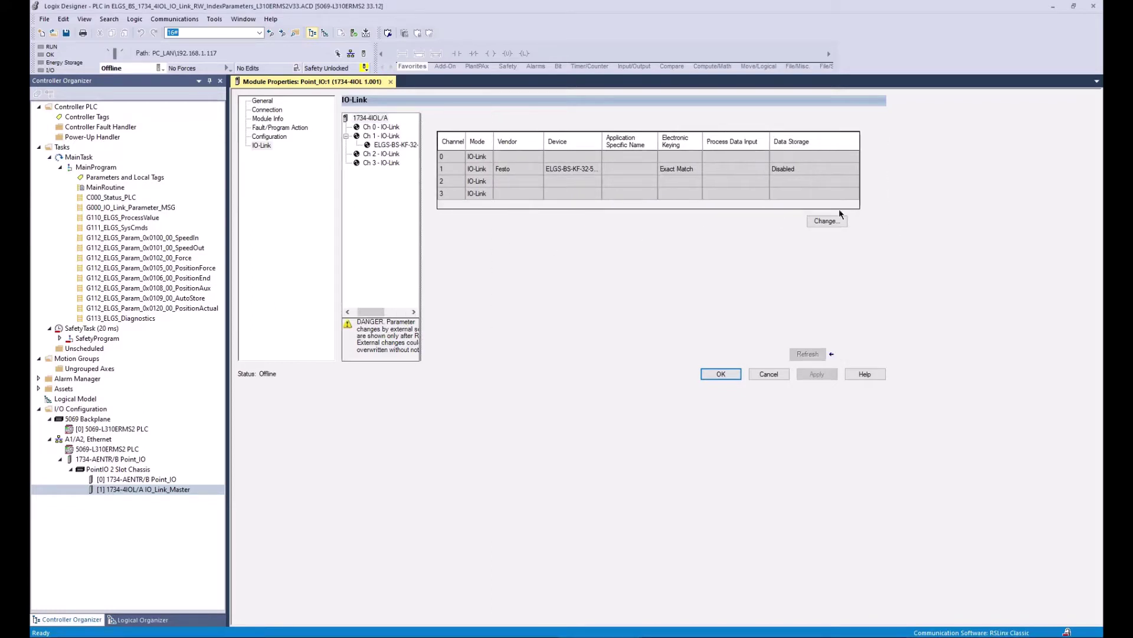
{"action": "left_click", "coordinate": [829, 222]}
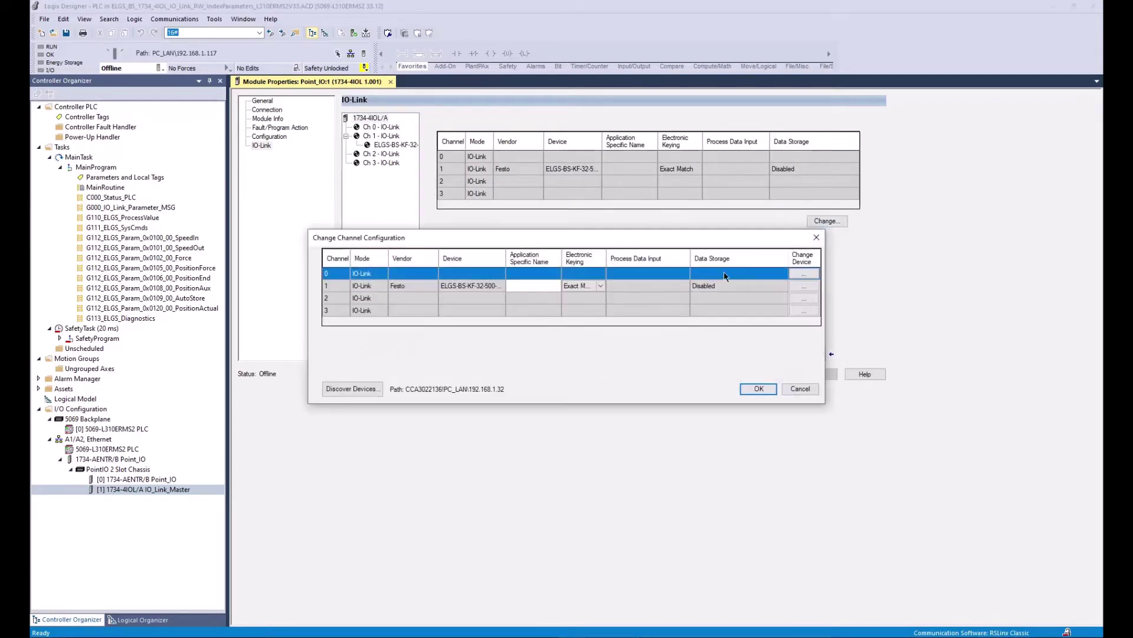
{"action": "left_click", "coordinate": [804, 299]}
{"action": "left_click", "coordinate": [804, 301]}
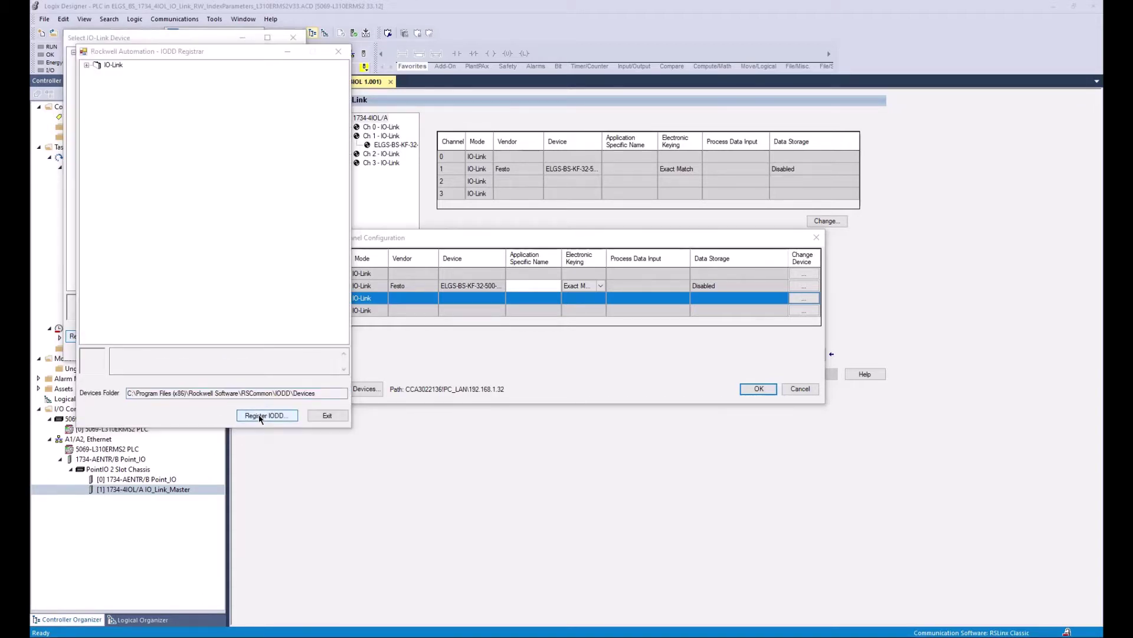
- Register the Festo-ELGS-BS-20210504-IODD1.1.xml device description from the 003 Config PLC folder
{"action": "left_click", "coordinate": [239, 416]}
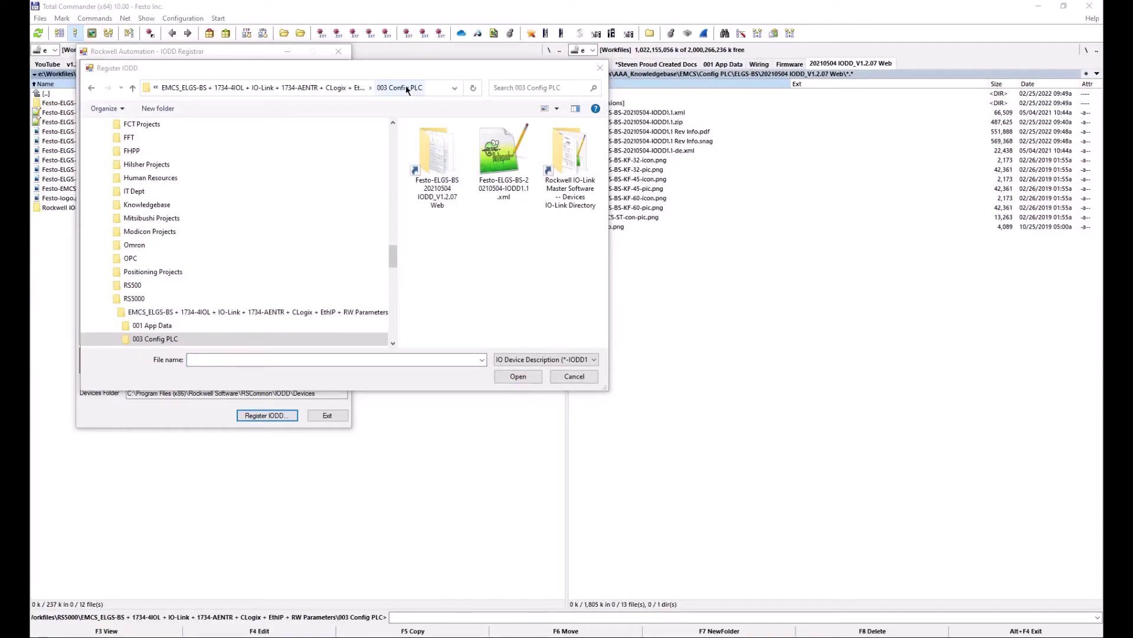
{"action": "left_click", "coordinate": [498, 149]}
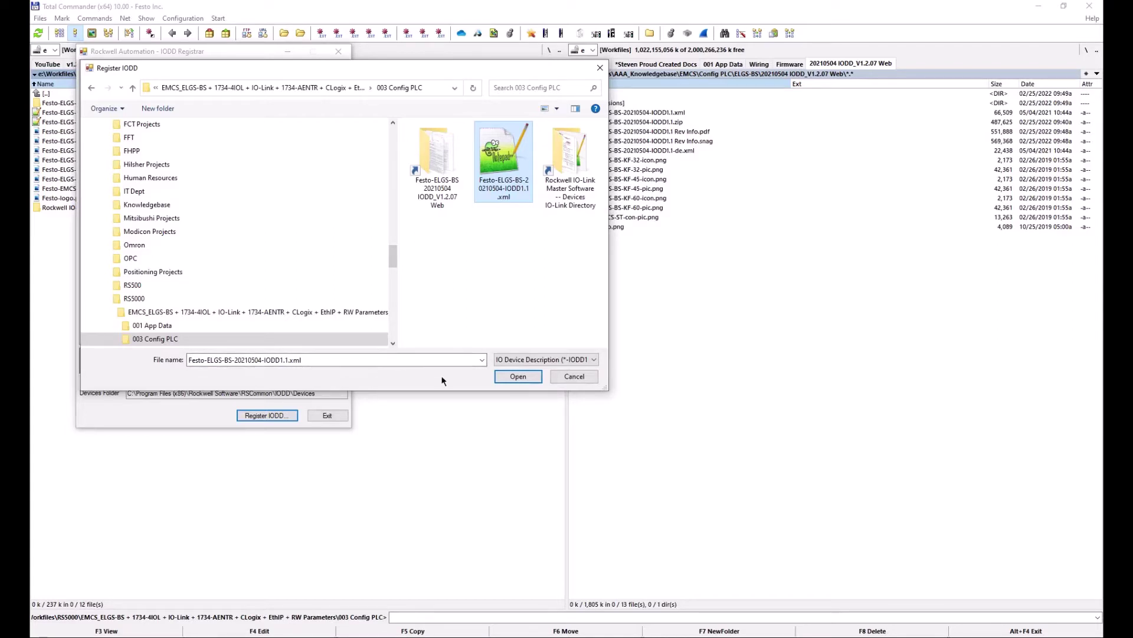
{"action": "left_click", "coordinate": [517, 377]}
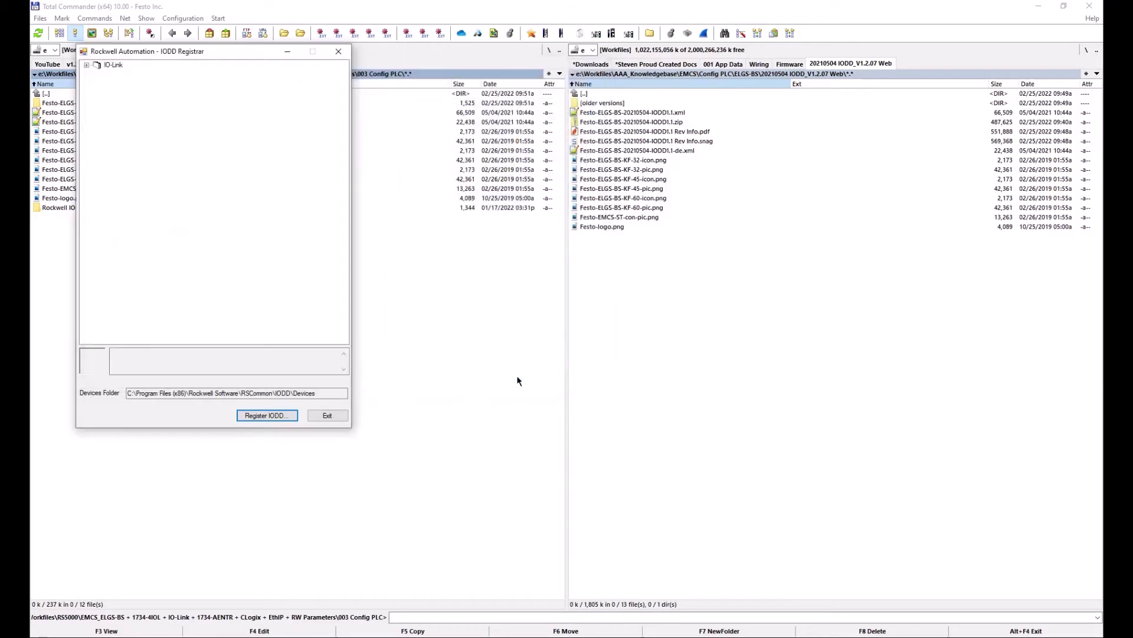
- Examine the Festo device families in the IODD Registrar, then exit it and cancel the device selection and channel configuration
{"action": "left_click", "coordinate": [87, 66]}
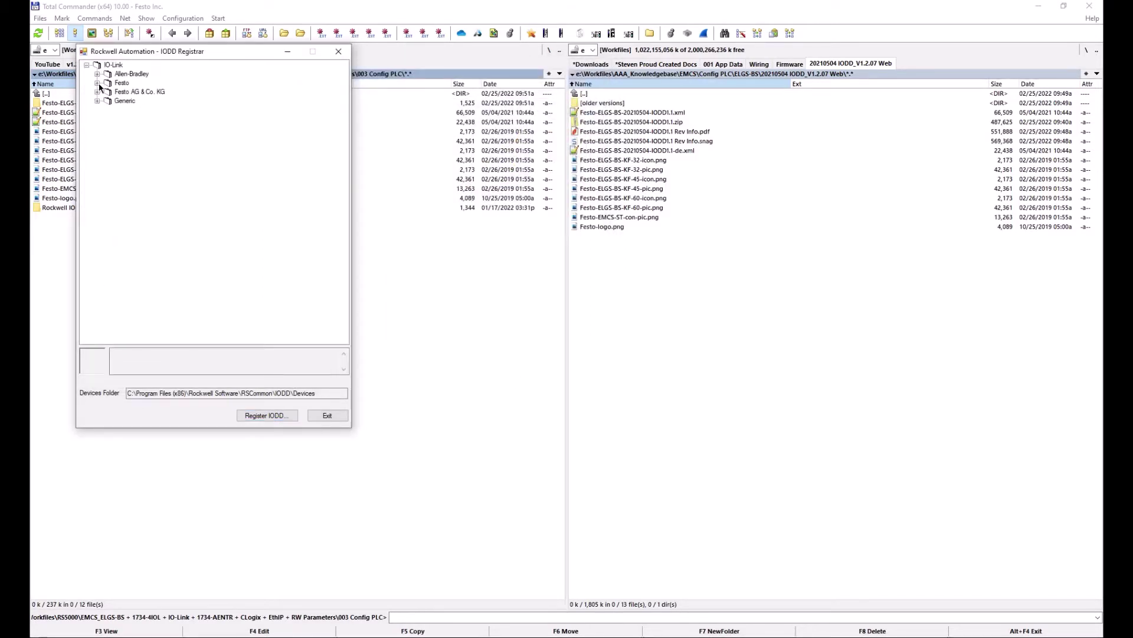
{"action": "left_click", "coordinate": [98, 83]}
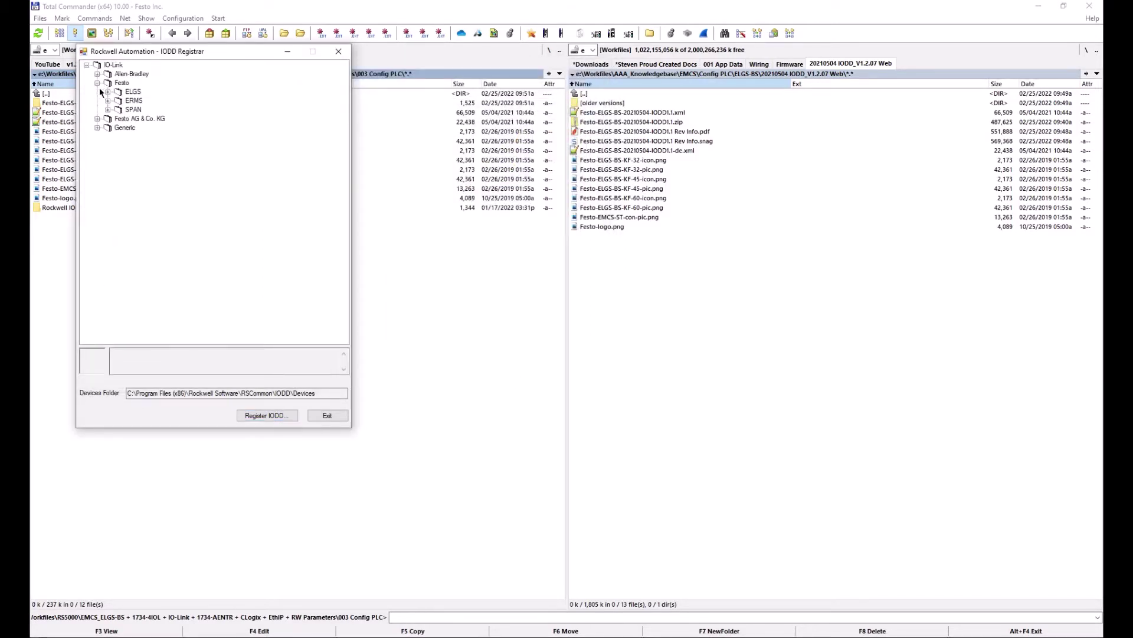
{"action": "left_click", "coordinate": [328, 416]}
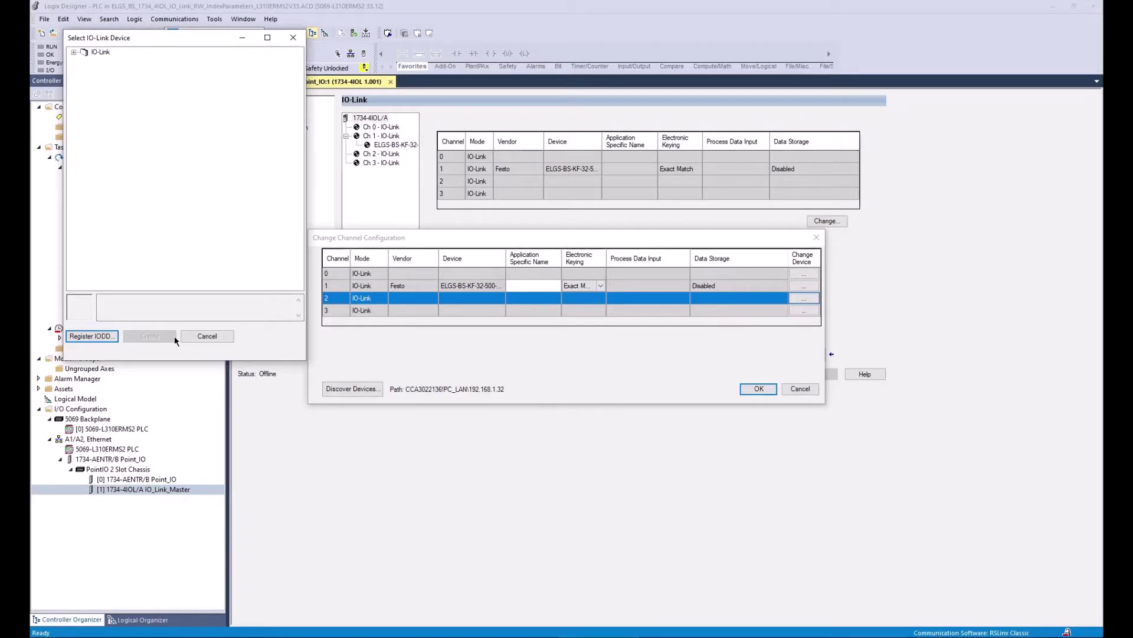
{"action": "left_click", "coordinate": [207, 336]}
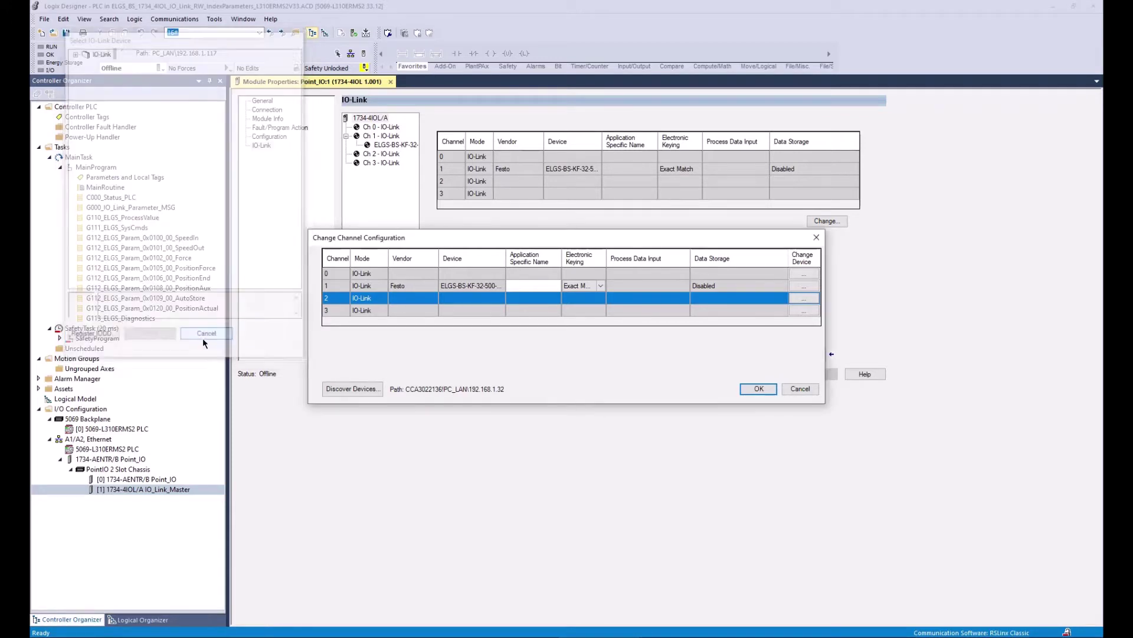
{"action": "left_click", "coordinate": [798, 389]}
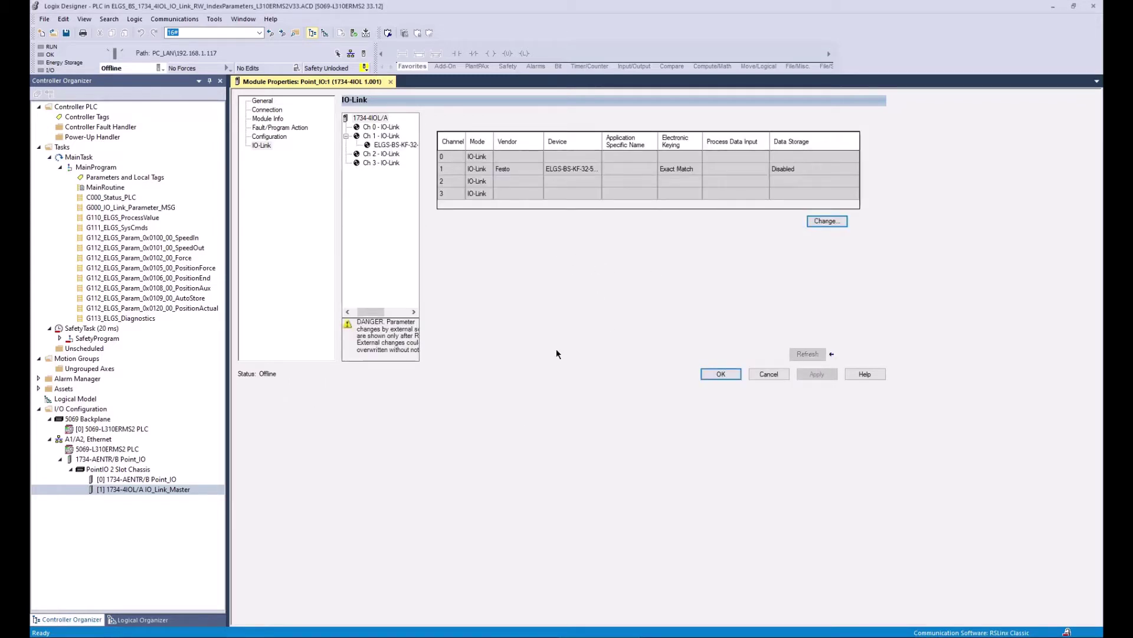
- Check the IODD creation date of the channel 1 ELGS-BS device, then find Festo-ELGS-BS-20210115-IODD1.1.xml in Total Commander's Devices folder
{"action": "left_click", "coordinate": [392, 145]}
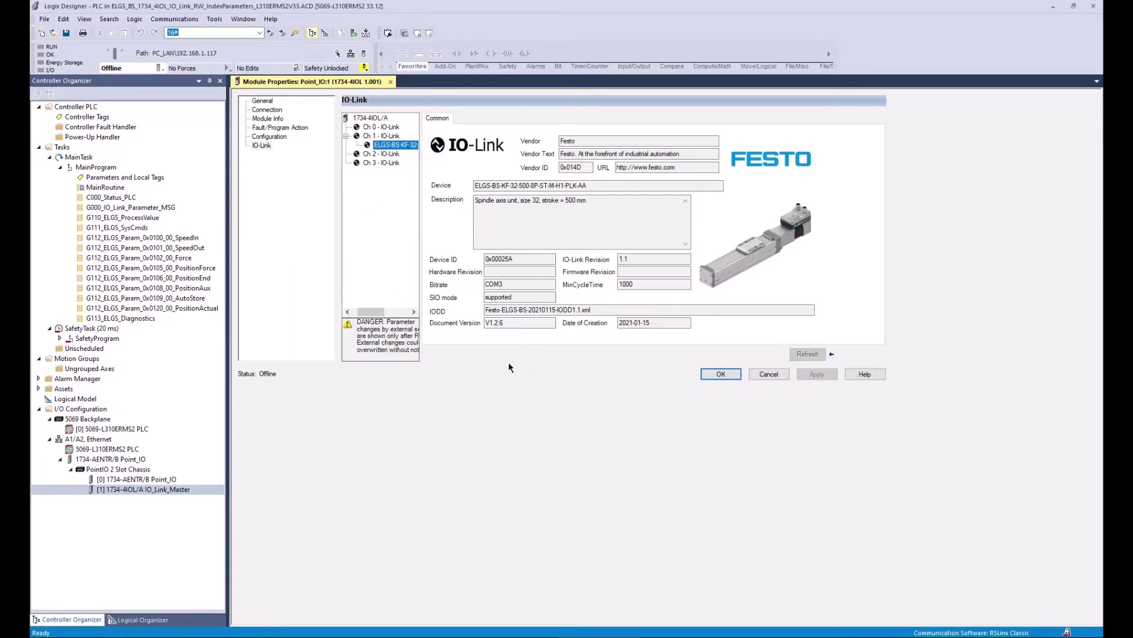
{"action": "left_click", "coordinate": [662, 322]}
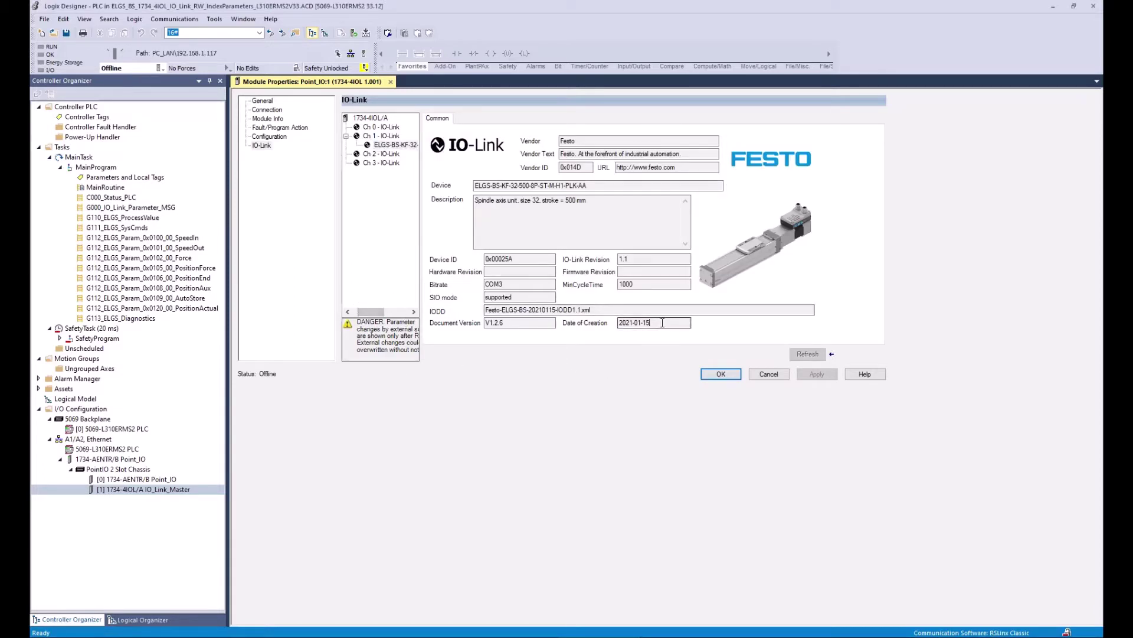
{"action": "double_click", "coordinate": [663, 323]}
{"action": "key", "text": "alt+Tab"}
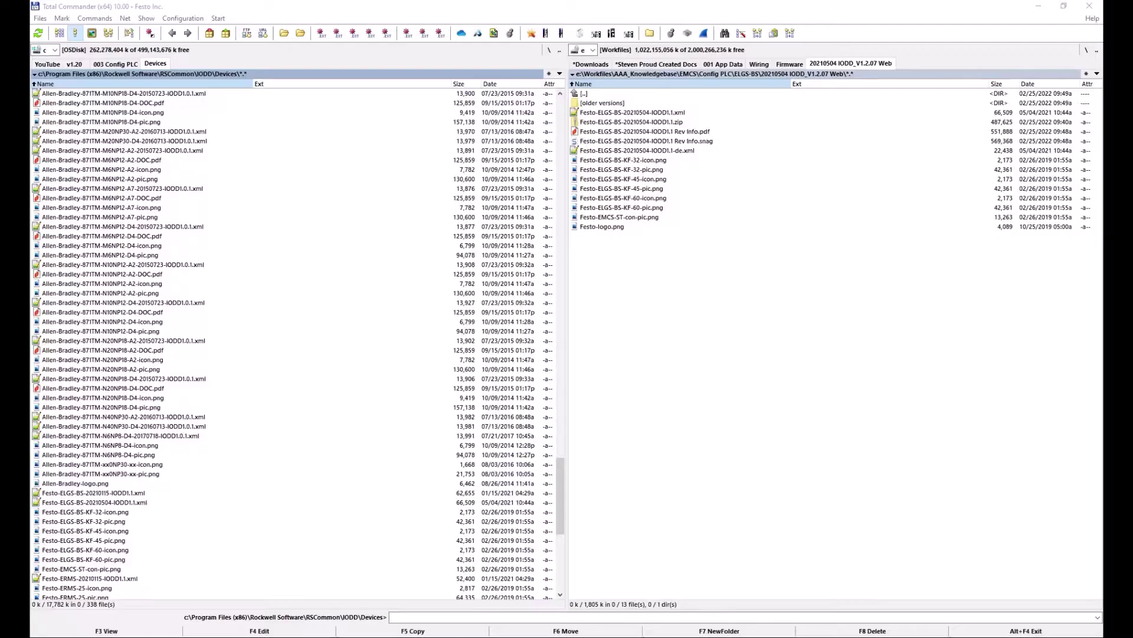
{"action": "left_click", "coordinate": [126, 494]}
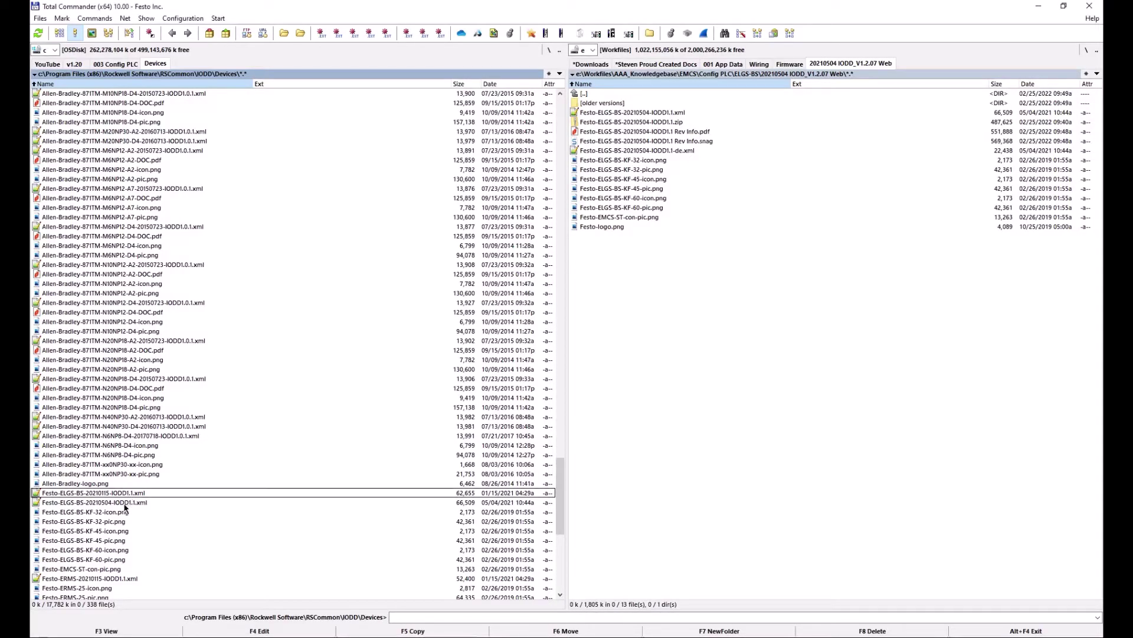
- Delete the outdated Festo-ELGS-BS-20210115-IODD1.1.xml from the Devices folder
{"action": "left_click", "coordinate": [126, 502], "text": "shift"}
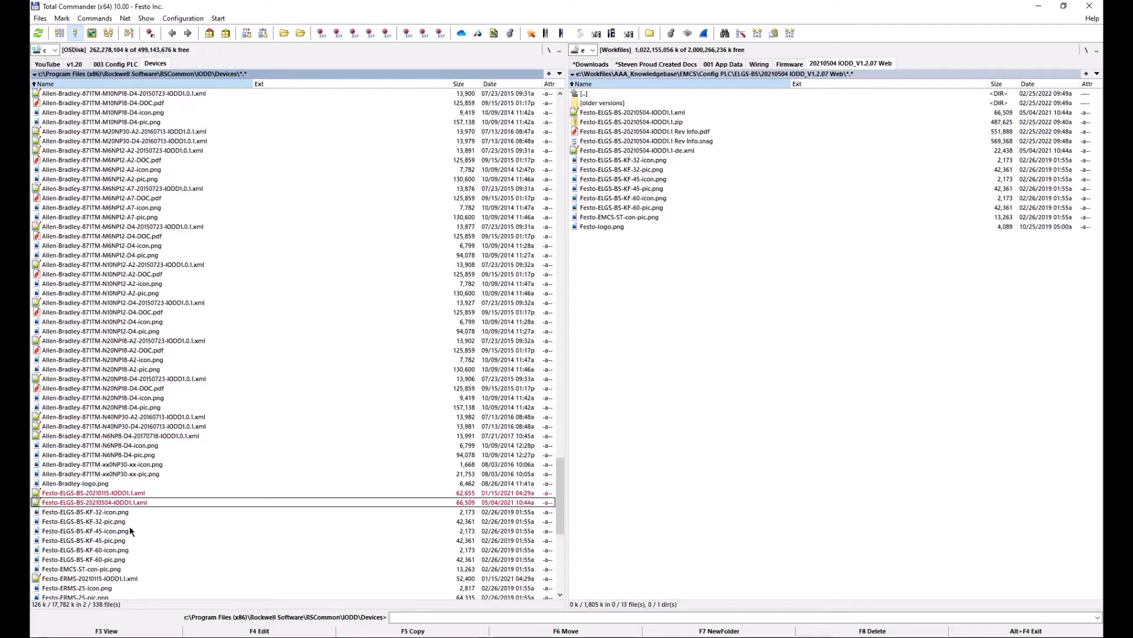
{"action": "left_click", "coordinate": [99, 465]}
{"action": "left_click", "coordinate": [99, 493]}
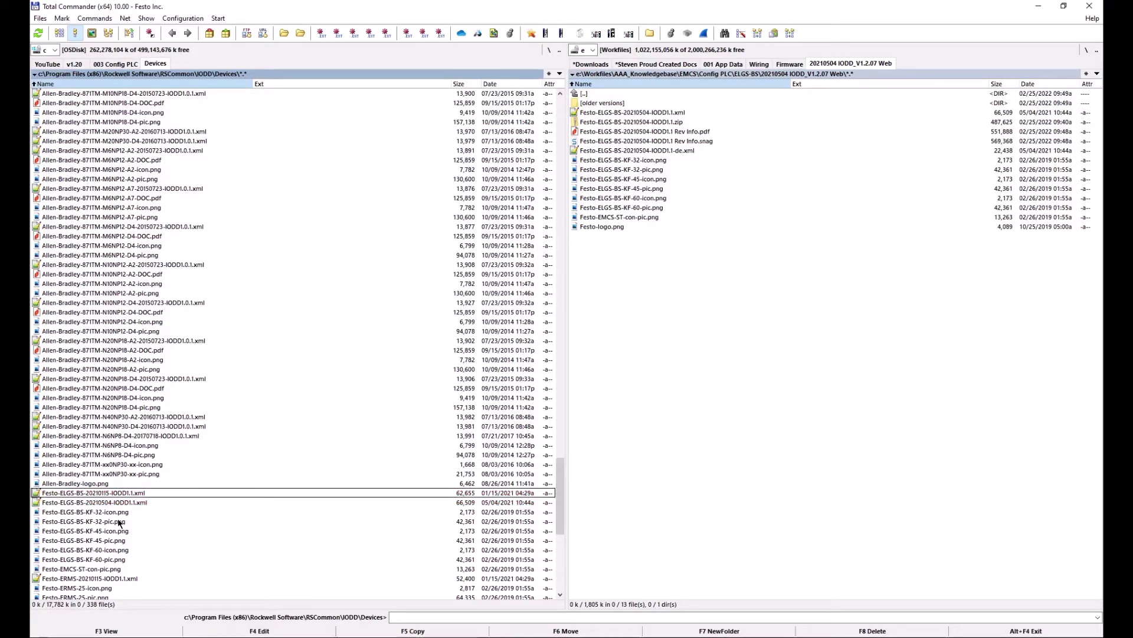
{"action": "key", "text": "Delete"}
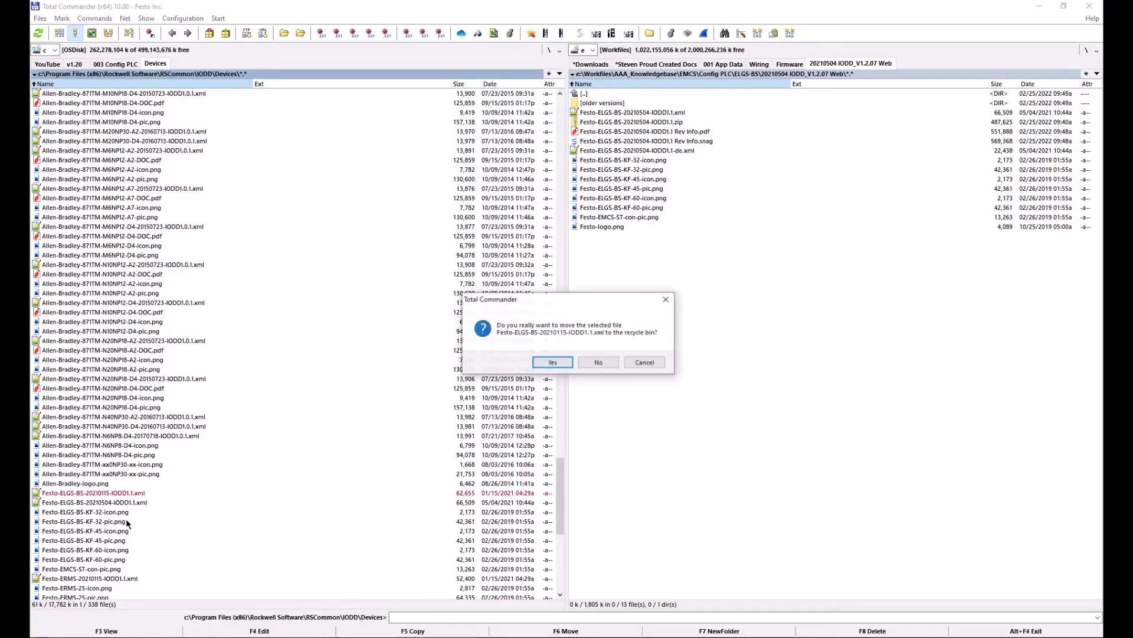
{"action": "left_click", "coordinate": [554, 369]}
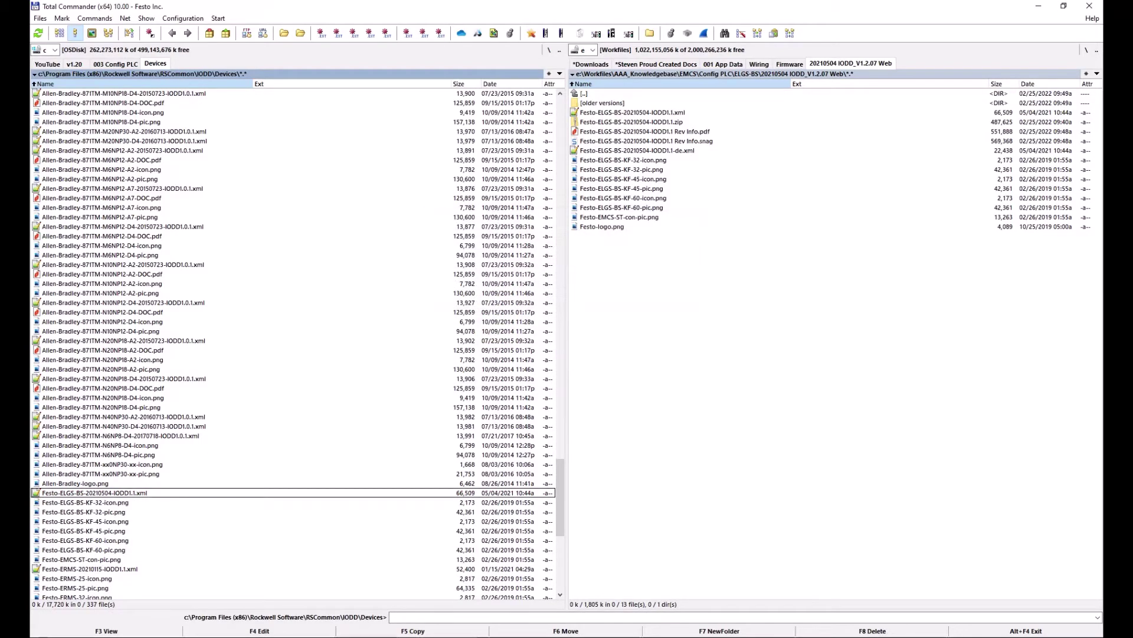
- Switch to Logix Designer, open the IO_Link_Master's IO-Link properties, and check the channel 1 device's IODD file, creation date and document version
{"action": "key", "text": "alt+Tab"}
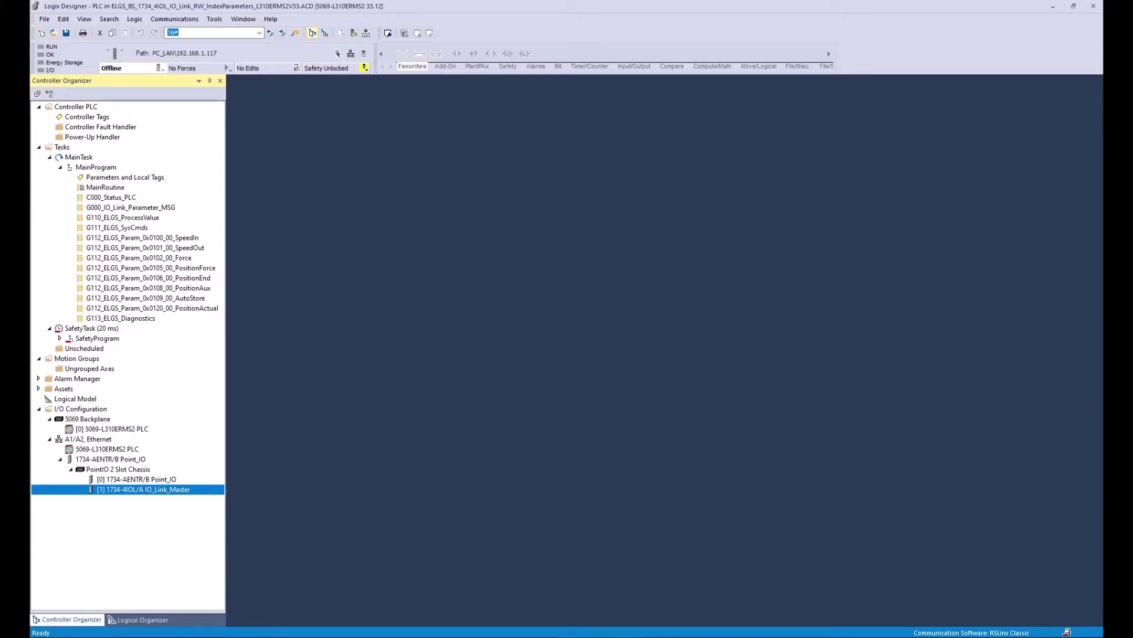
{"action": "key", "text": "Return"}
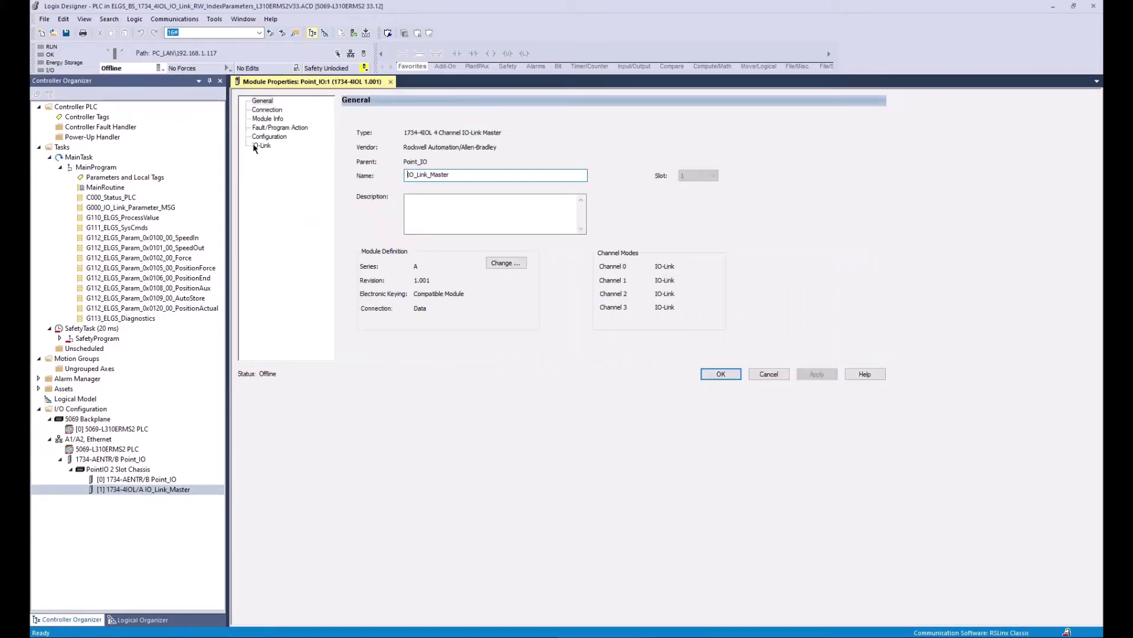
{"action": "left_click", "coordinate": [254, 145]}
{"action": "left_click", "coordinate": [413, 143]}
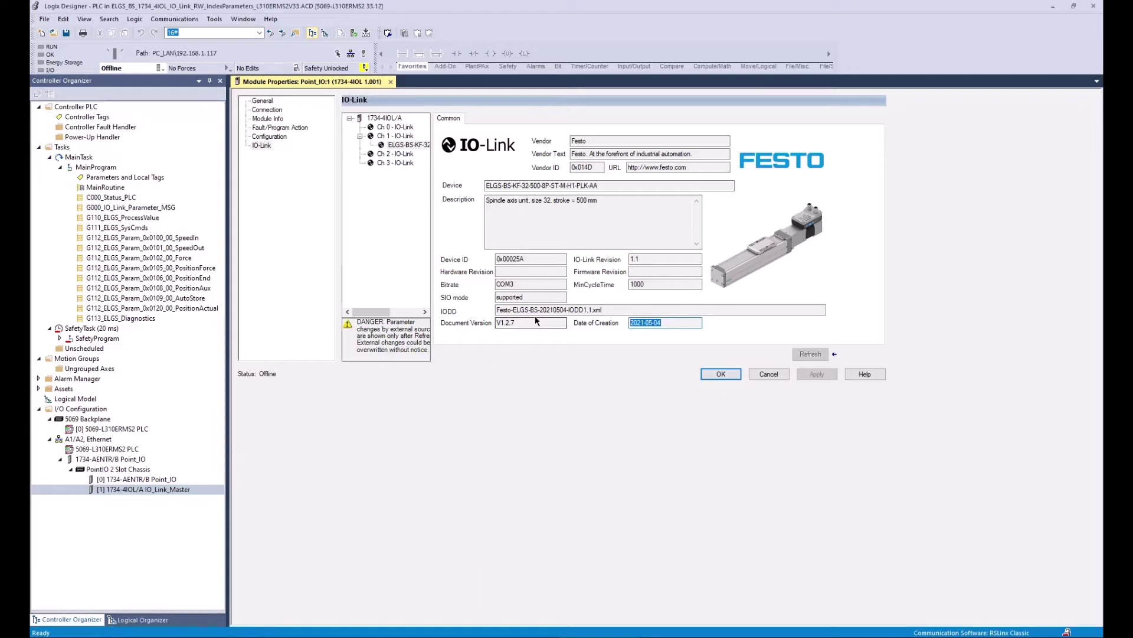
{"action": "key", "text": "shift+Tab"}
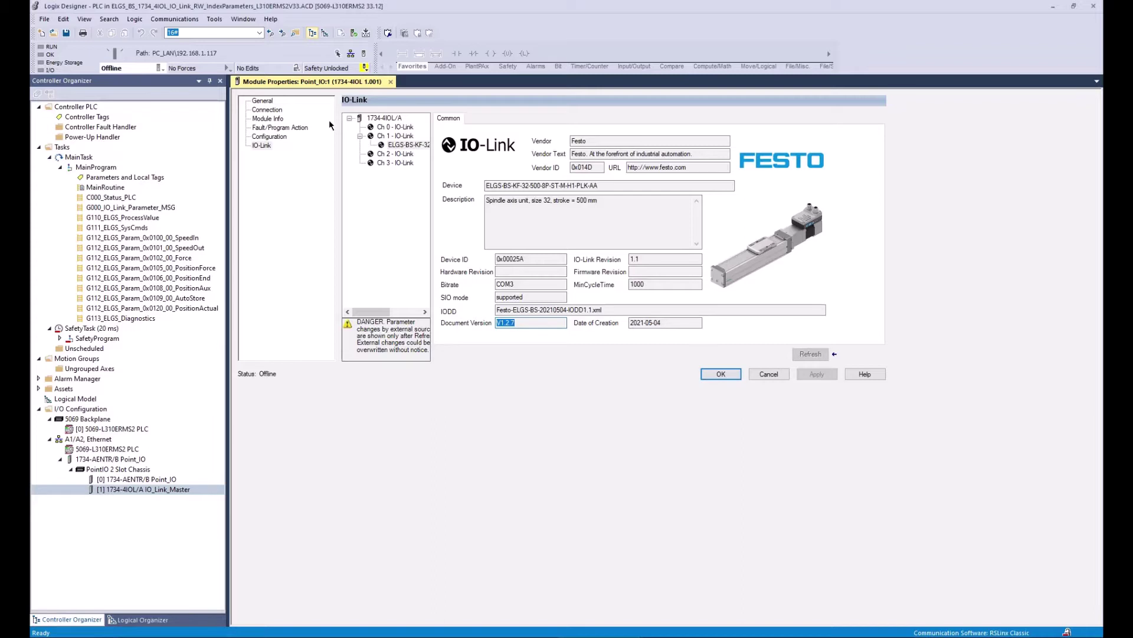
- In the 1734-4IOL channel configuration, assign the Festo ELGS-BS-KF-32-500-8P-ST-M-H1-PLK-AA device to channel 2
{"action": "left_click", "coordinate": [394, 120]}
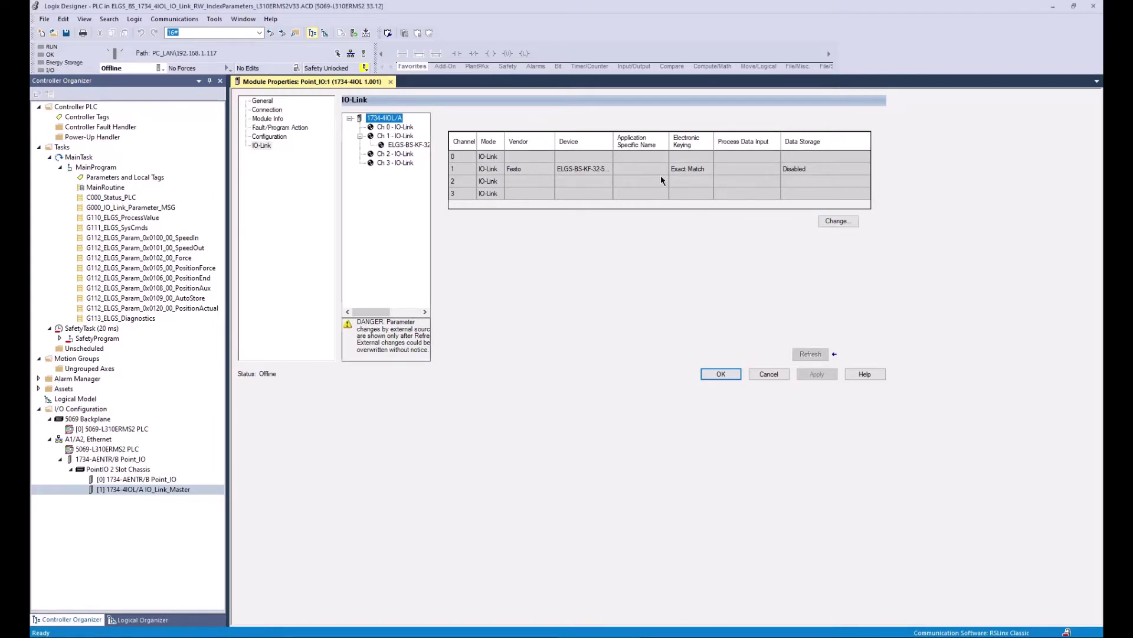
{"action": "left_click", "coordinate": [840, 224]}
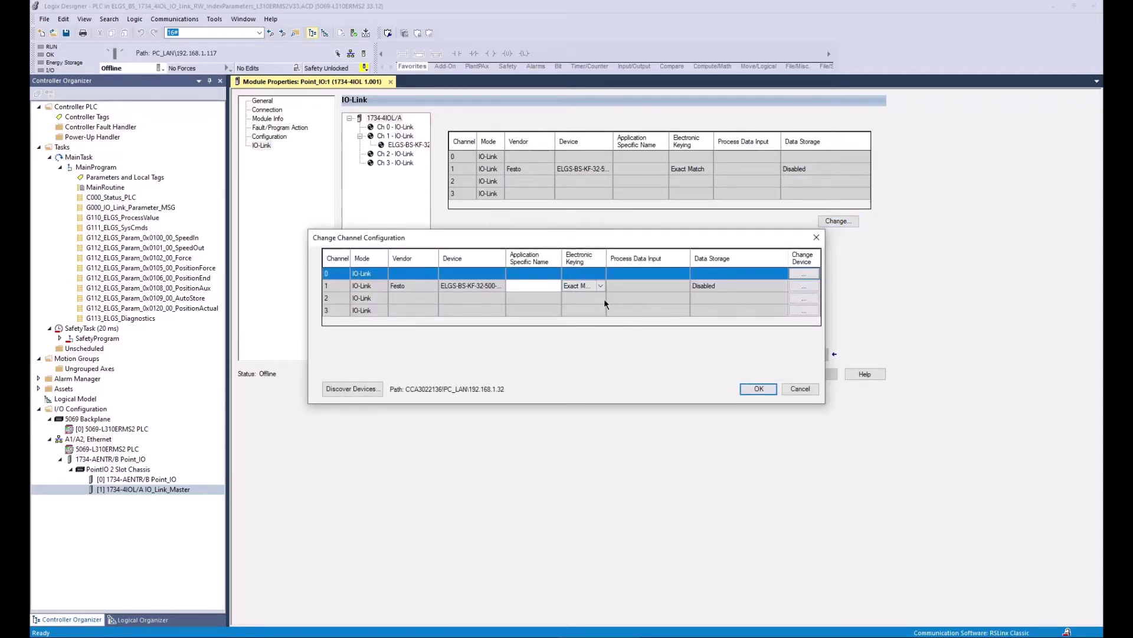
{"action": "left_click_drag", "start_coordinate": [560, 261], "coordinate": [555, 262]}
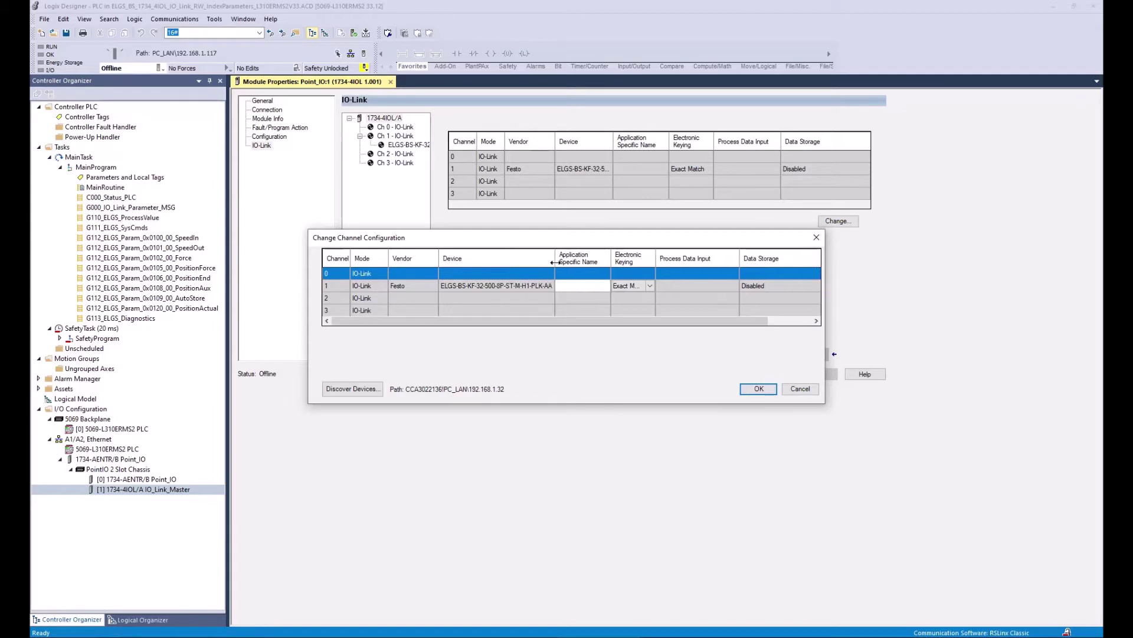
{"action": "left_click_drag", "start_coordinate": [633, 321], "coordinate": [691, 322]}
{"action": "left_click", "coordinate": [804, 298]}
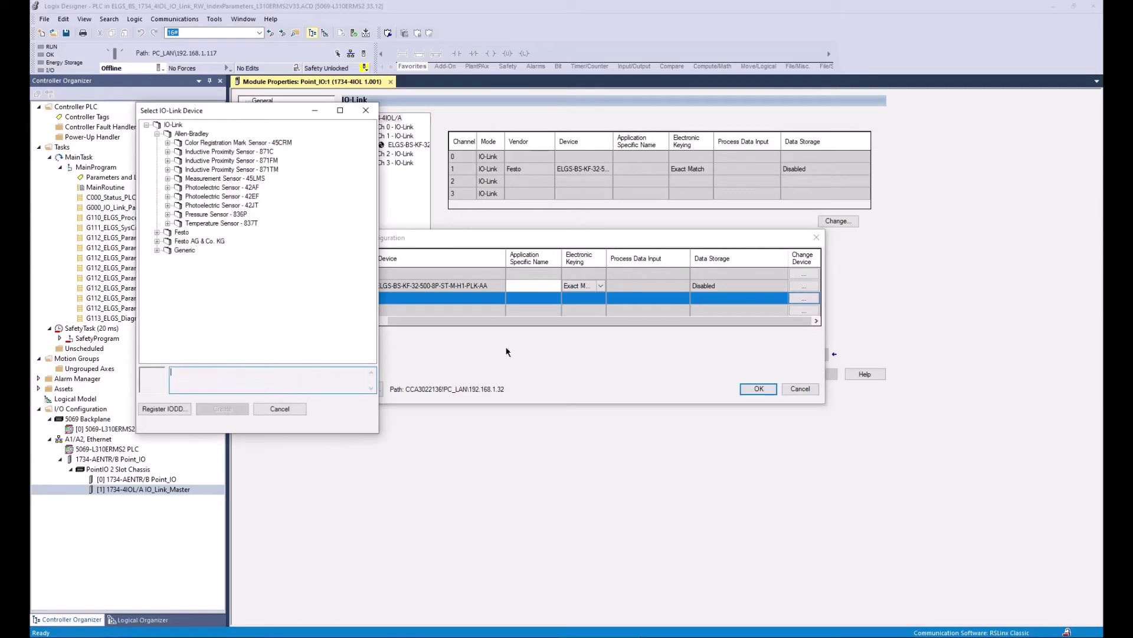
{"action": "left_click", "coordinate": [157, 233]}
{"action": "left_click", "coordinate": [167, 241]}
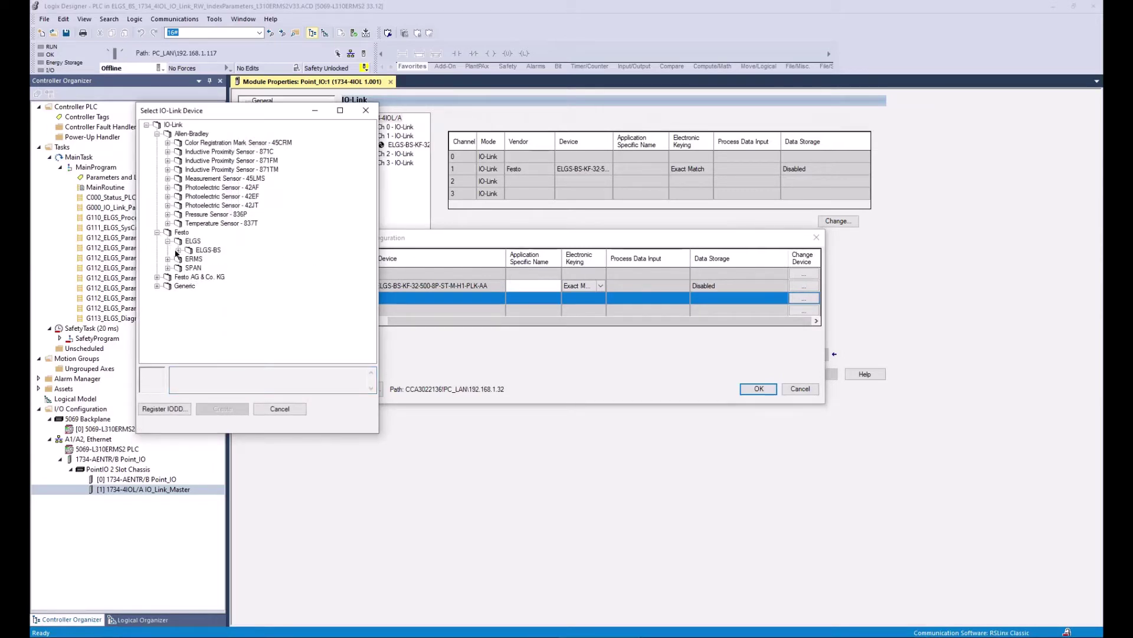
{"action": "left_click", "coordinate": [178, 249]}
{"action": "left_click", "coordinate": [187, 260]}
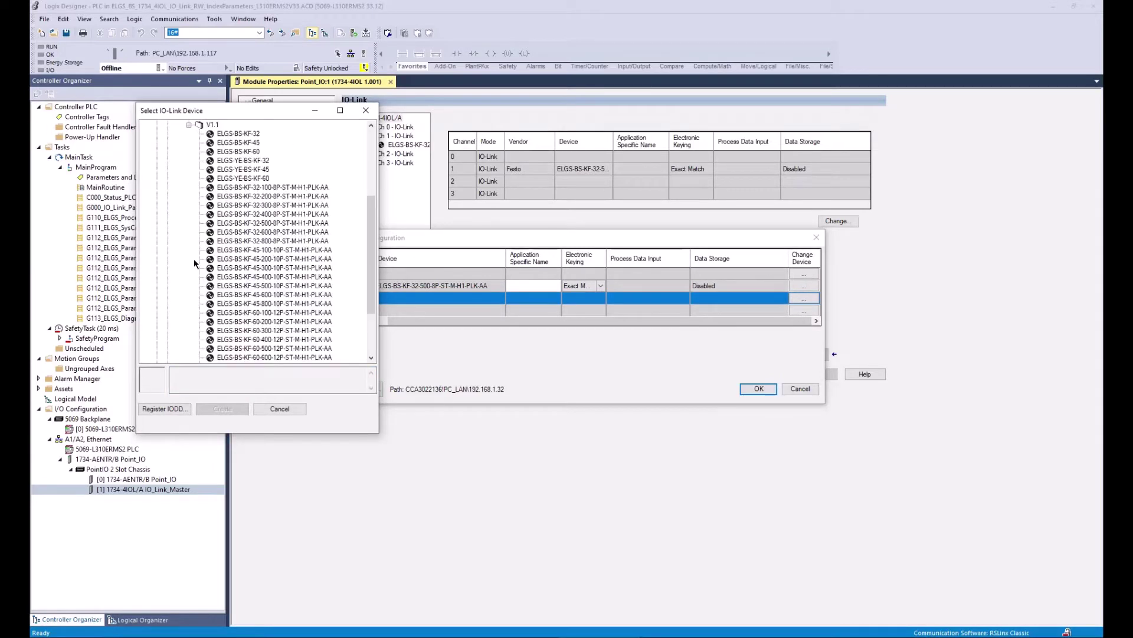
{"action": "left_click", "coordinate": [269, 223]}
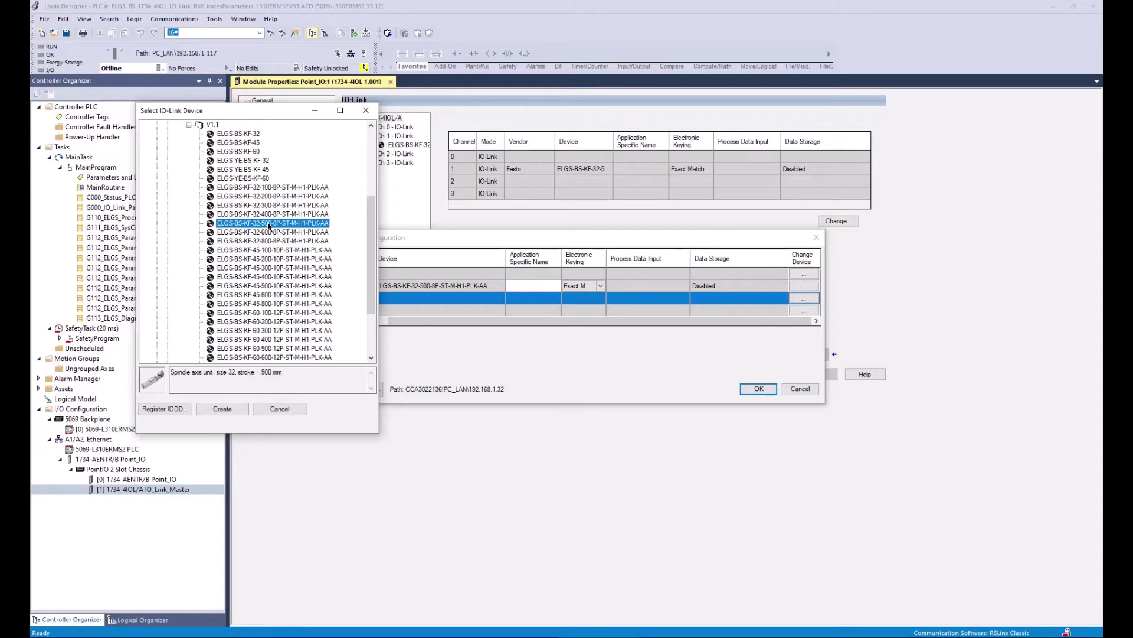
{"action": "left_click", "coordinate": [222, 410]}
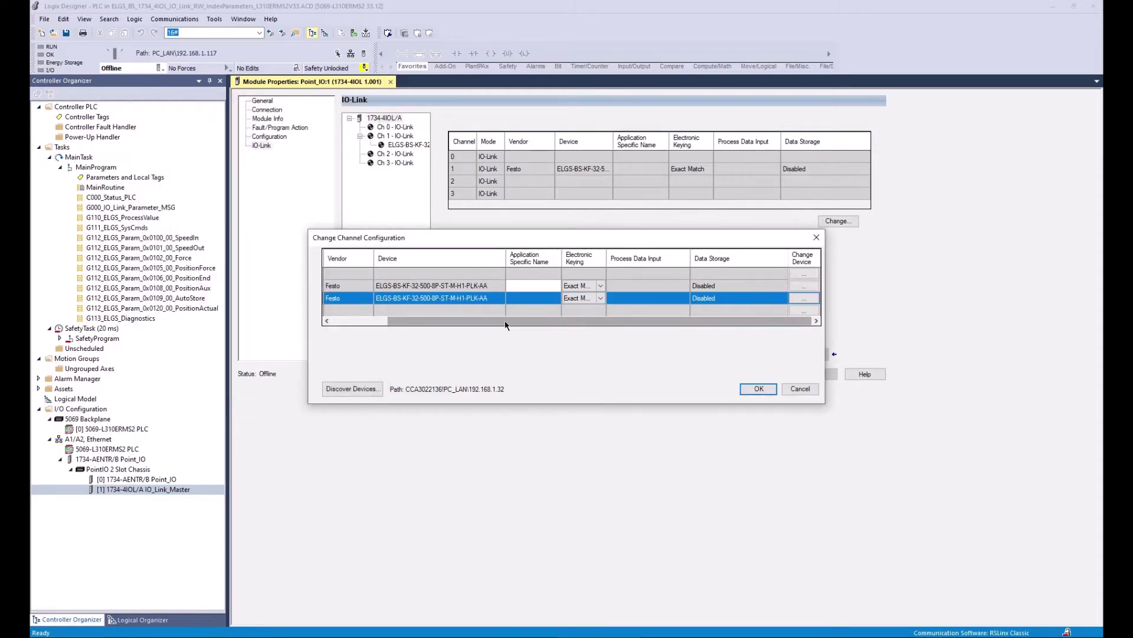
- Accept the new channel configuration and module definition change, and return to the IO-Link channel overview
{"action": "left_click_drag", "start_coordinate": [486, 320], "coordinate": [363, 329]}
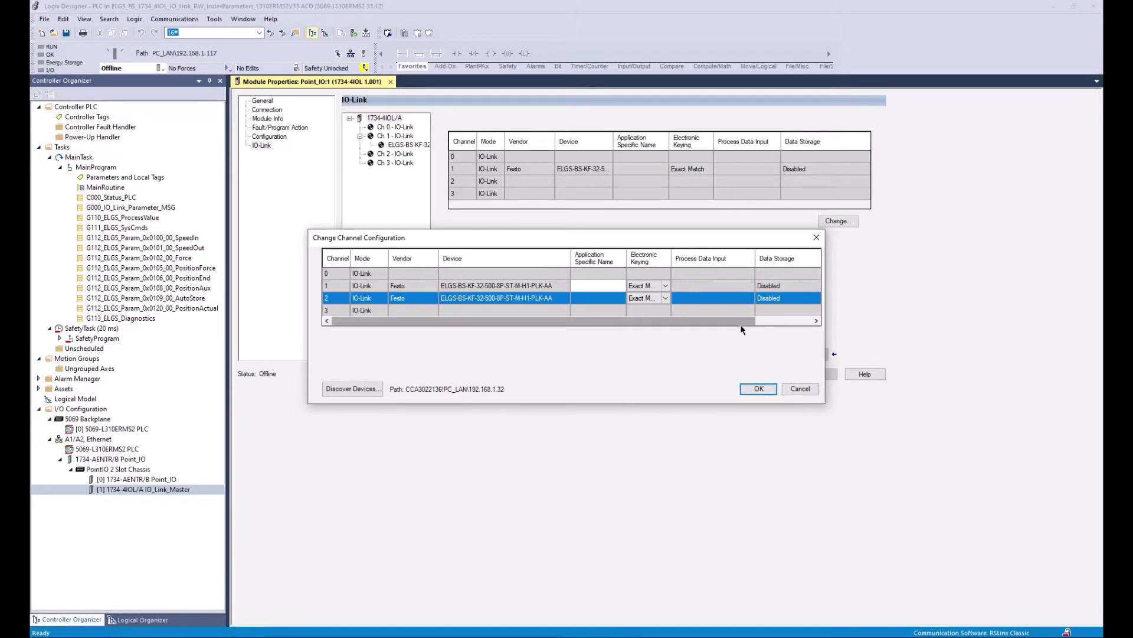
{"action": "left_click", "coordinate": [756, 388]}
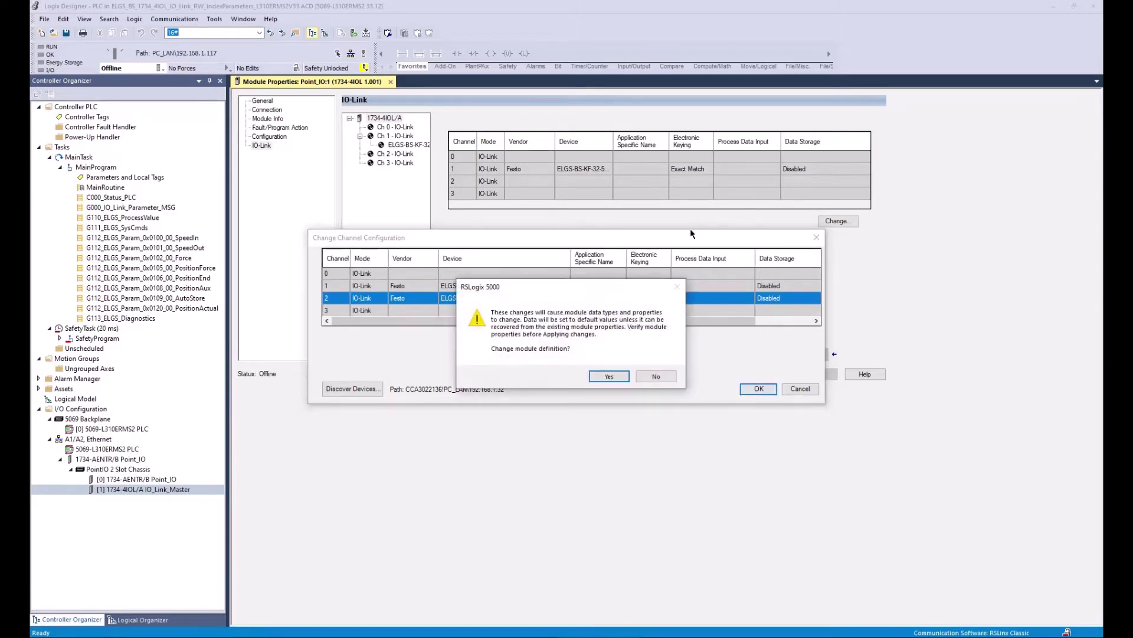
{"action": "left_click", "coordinate": [611, 377]}
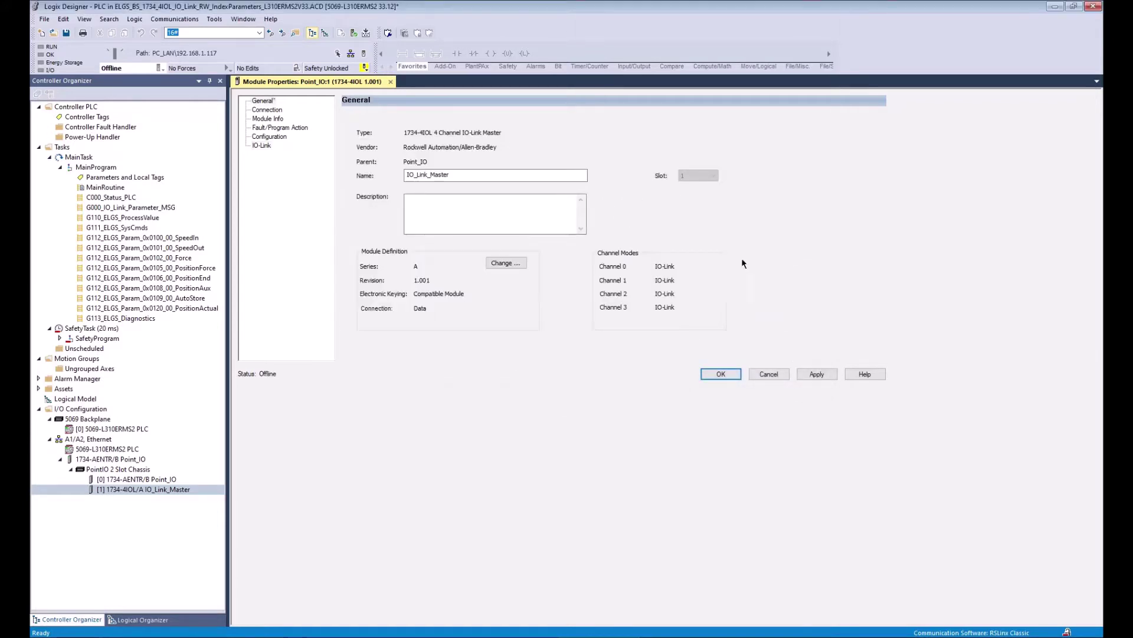
{"action": "left_click", "coordinate": [261, 145]}
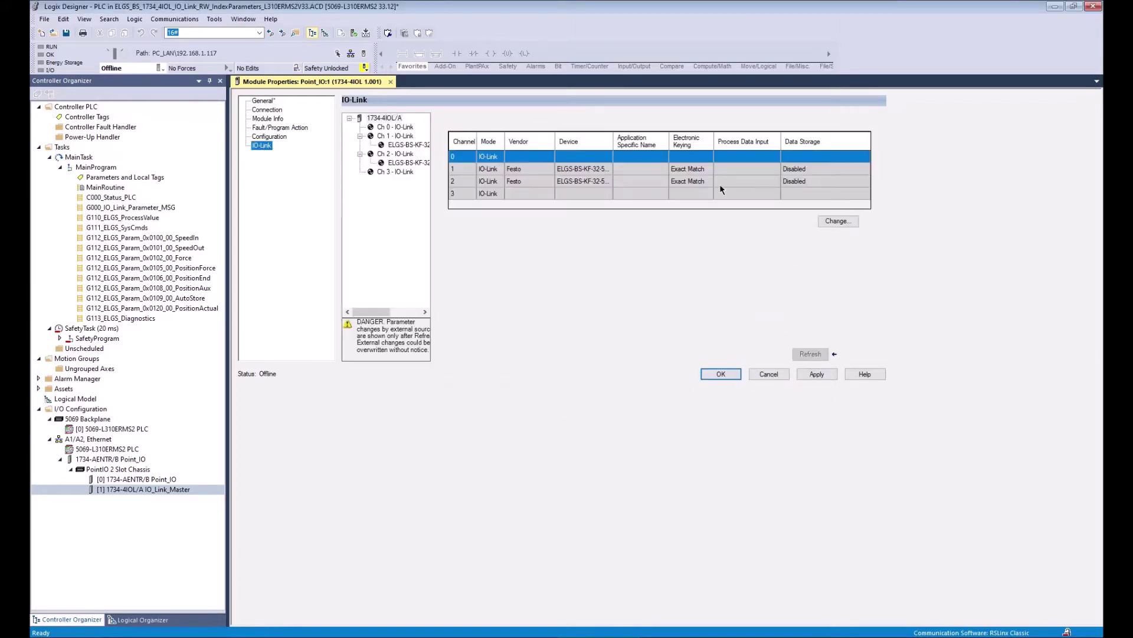
{"action": "left_click", "coordinate": [819, 375]}
- Delete the ELGS-BS-KF-32-500-8P-ST-M-H1-PLK-AA device from channel 2, accept the module definition change, and apply it
{"action": "left_click", "coordinate": [686, 187]}
{"action": "left_click", "coordinate": [847, 220]}
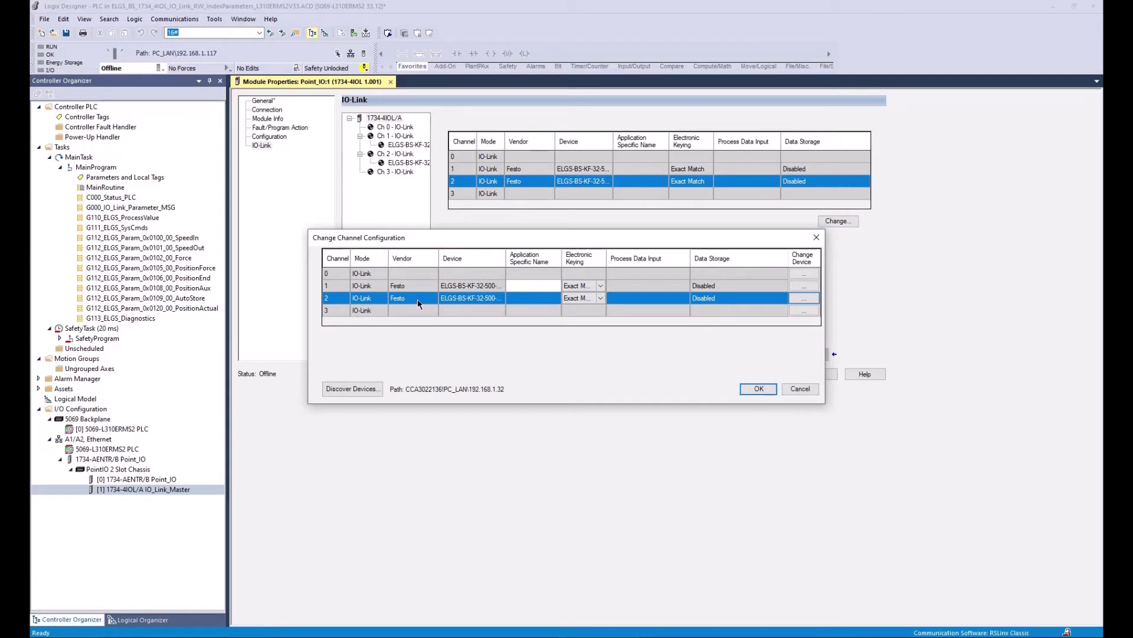
{"action": "key", "text": "Delete"}
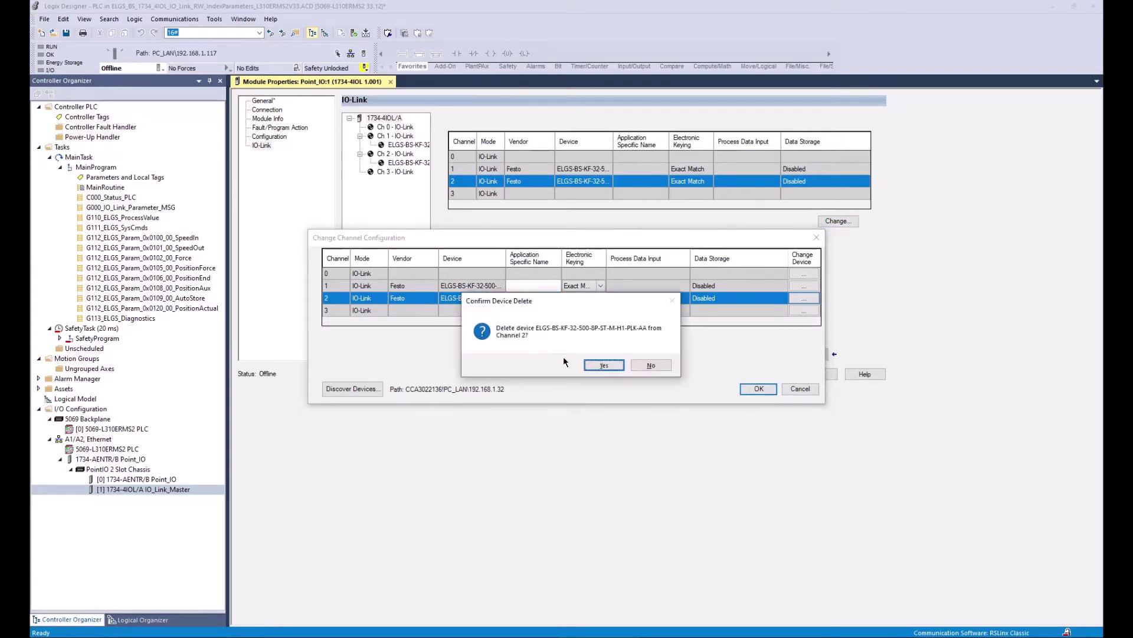
{"action": "left_click", "coordinate": [604, 365]}
{"action": "left_click", "coordinate": [758, 389]}
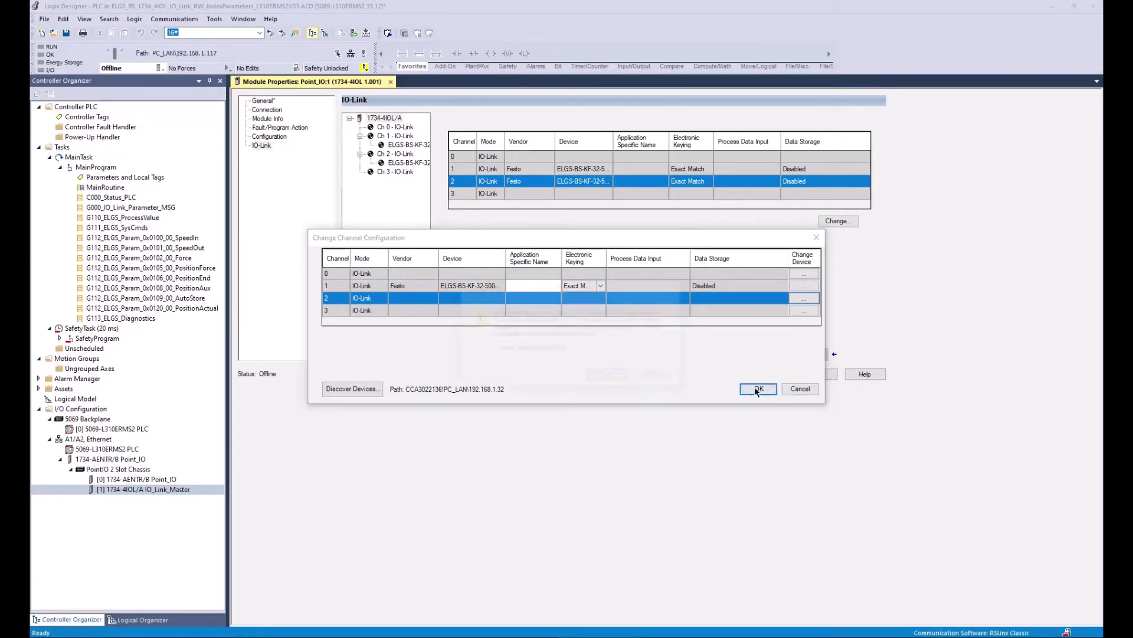
{"action": "left_click", "coordinate": [609, 376]}
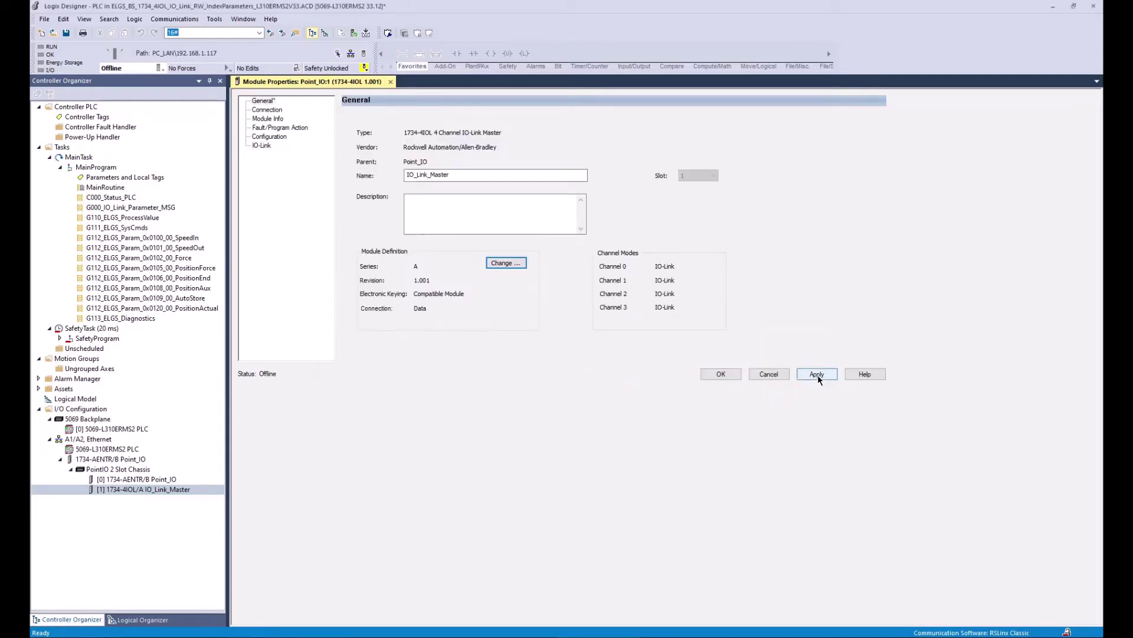
{"action": "left_click", "coordinate": [819, 375]}
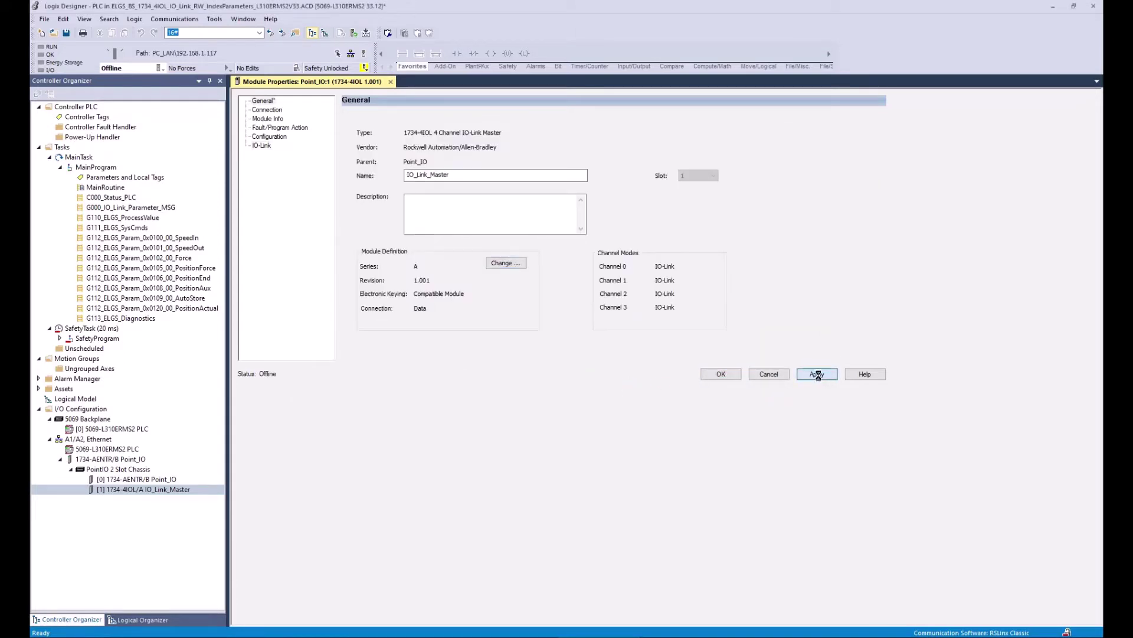
- Check the channel 1 ELGS-BS device's IODD details again, then return to the module's general properties
{"action": "left_click", "coordinate": [262, 146]}
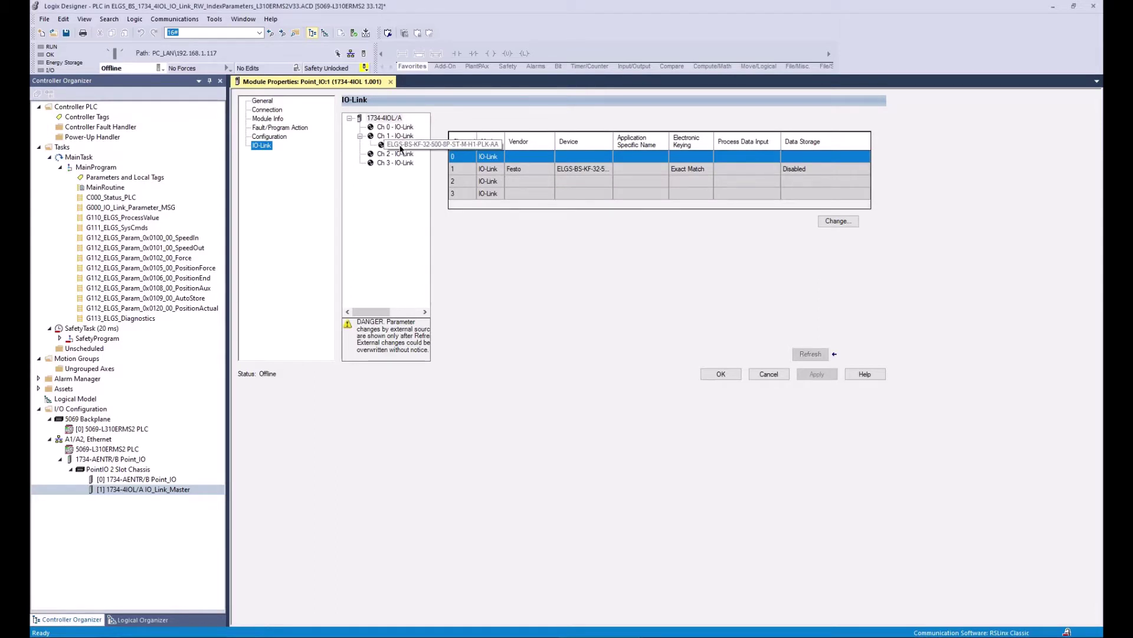
{"action": "left_click", "coordinate": [400, 147]}
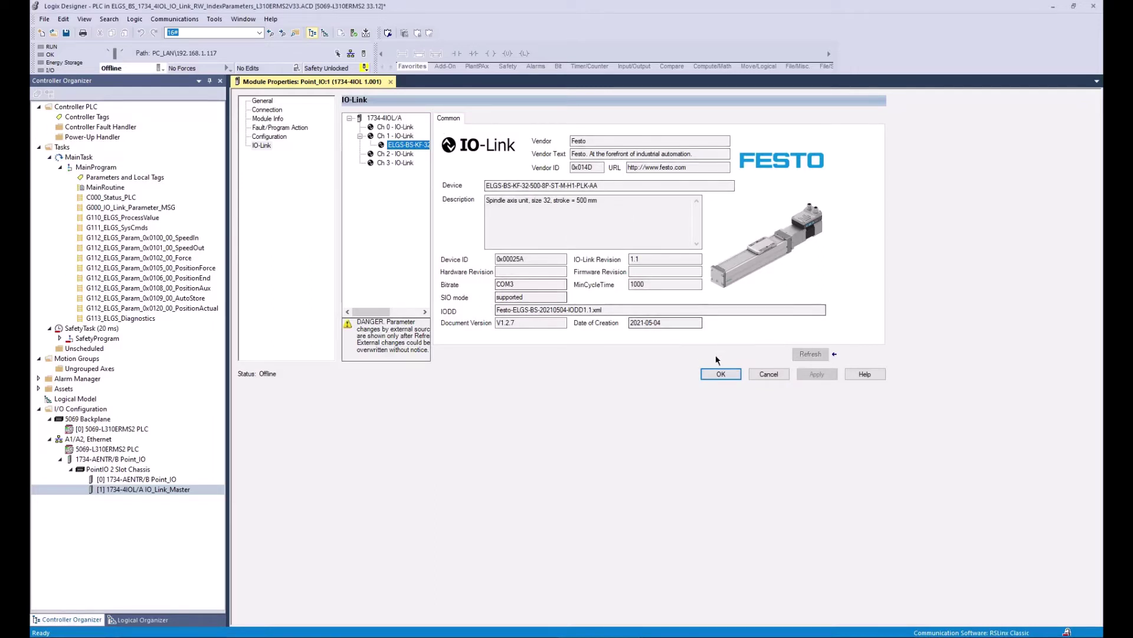
{"action": "left_click", "coordinate": [263, 102]}
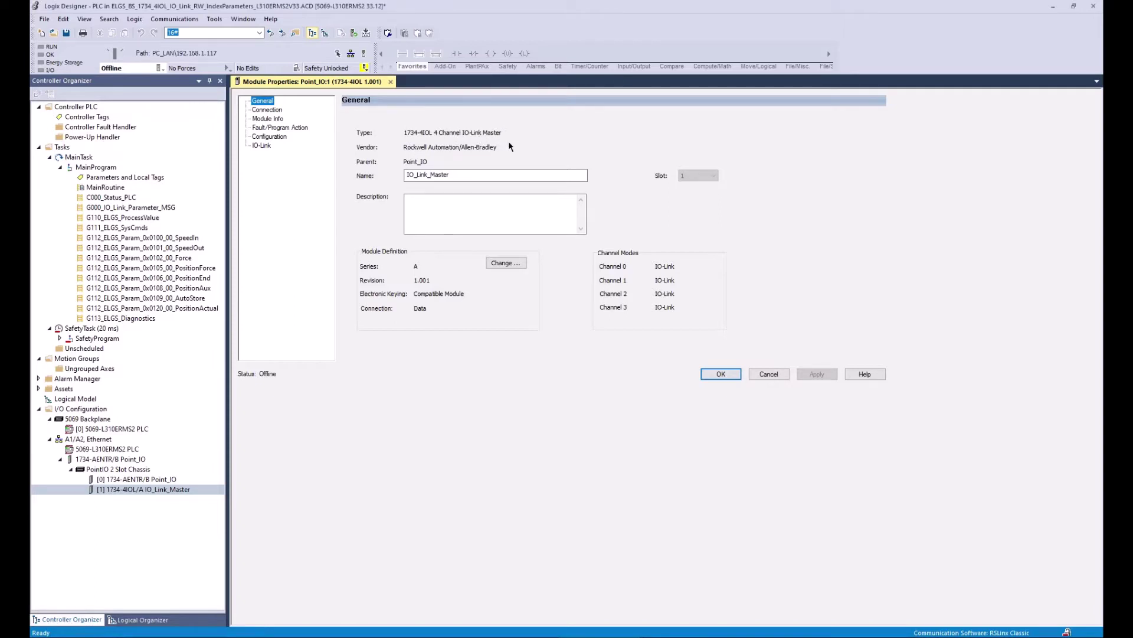
- In RSLinx Classic, browse the PC_LAN Ethernet network to the 1734-AENTR/B adapter at 192.168.1.32 and expand its PointIO backplane
{"action": "left_click", "coordinate": [112, 461]}
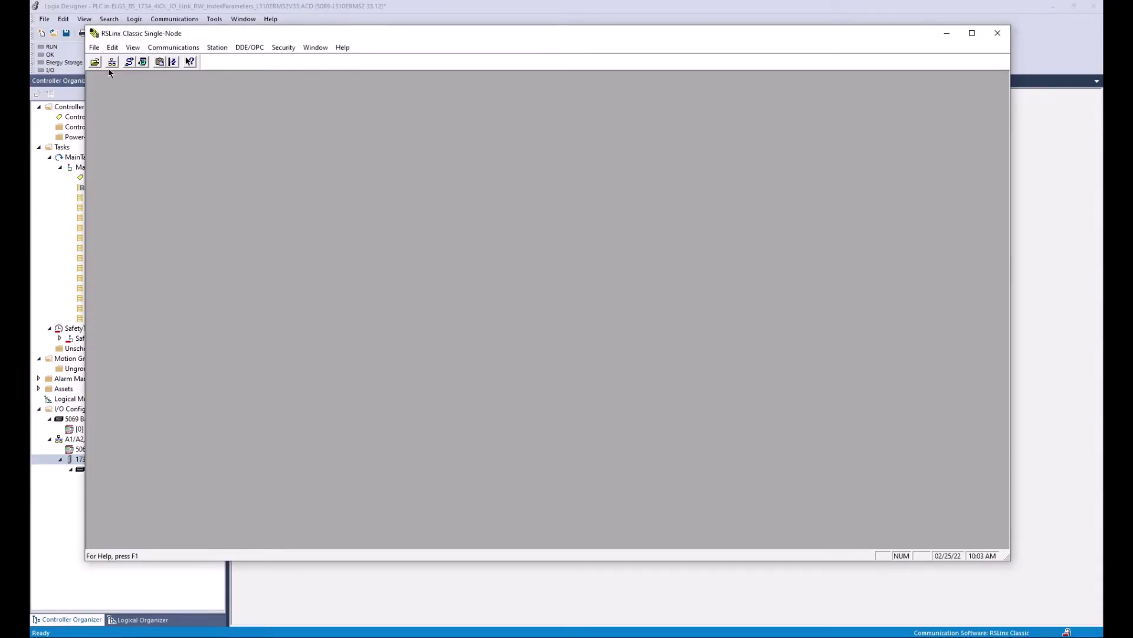
{"action": "left_click", "coordinate": [111, 62]}
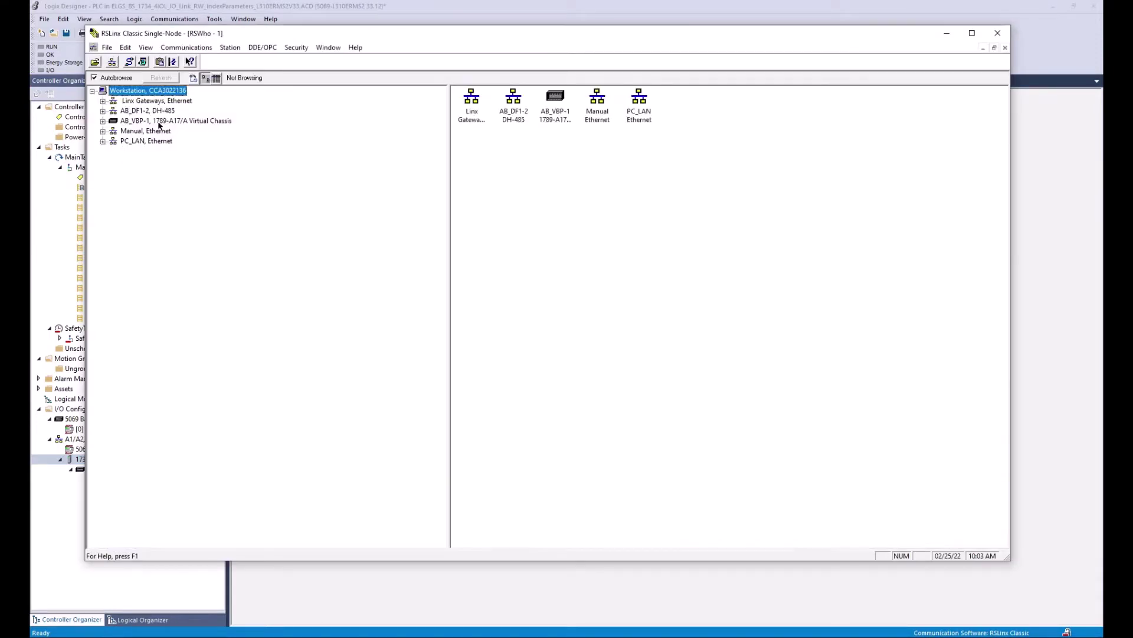
{"action": "left_click", "coordinate": [111, 142]}
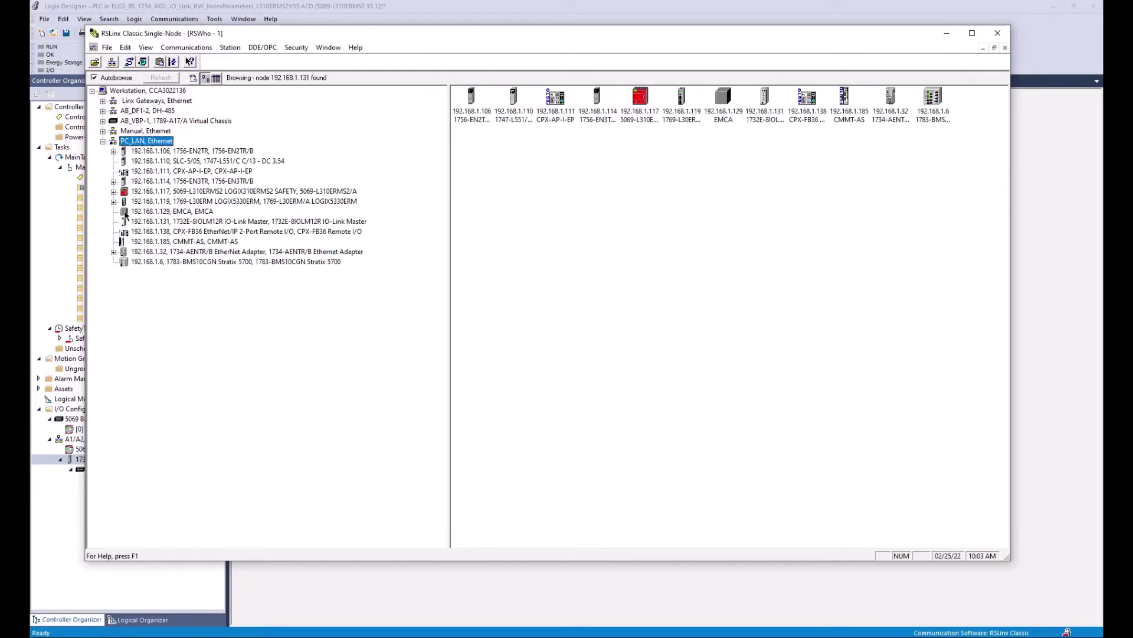
{"action": "left_click", "coordinate": [183, 254]}
{"action": "left_click", "coordinate": [114, 252]}
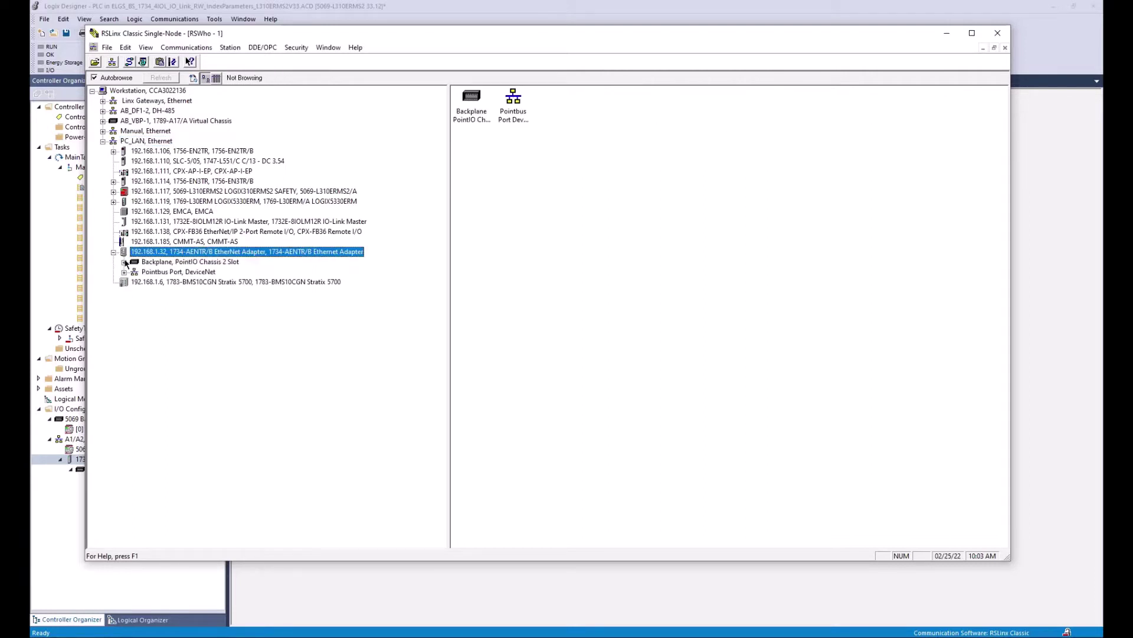
{"action": "left_click", "coordinate": [124, 262]}
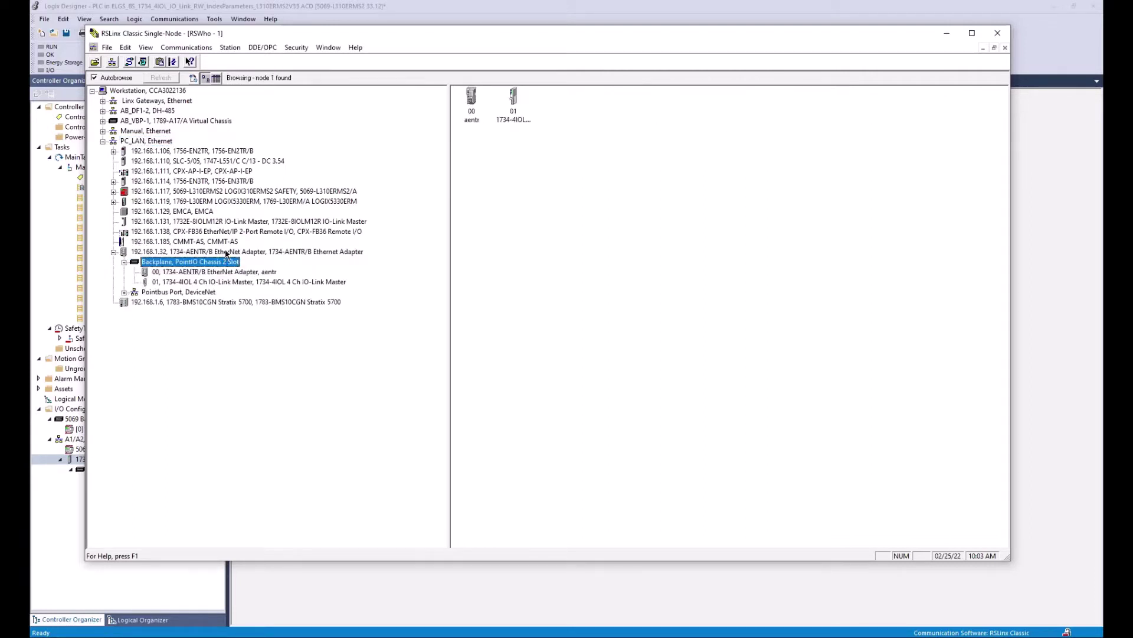
- Open the module configuration of the 1734-AENTR/B Ethernet adapter at 192.168.1.32
{"action": "left_click", "coordinate": [226, 254]}
{"action": "right_click", "coordinate": [228, 252]}
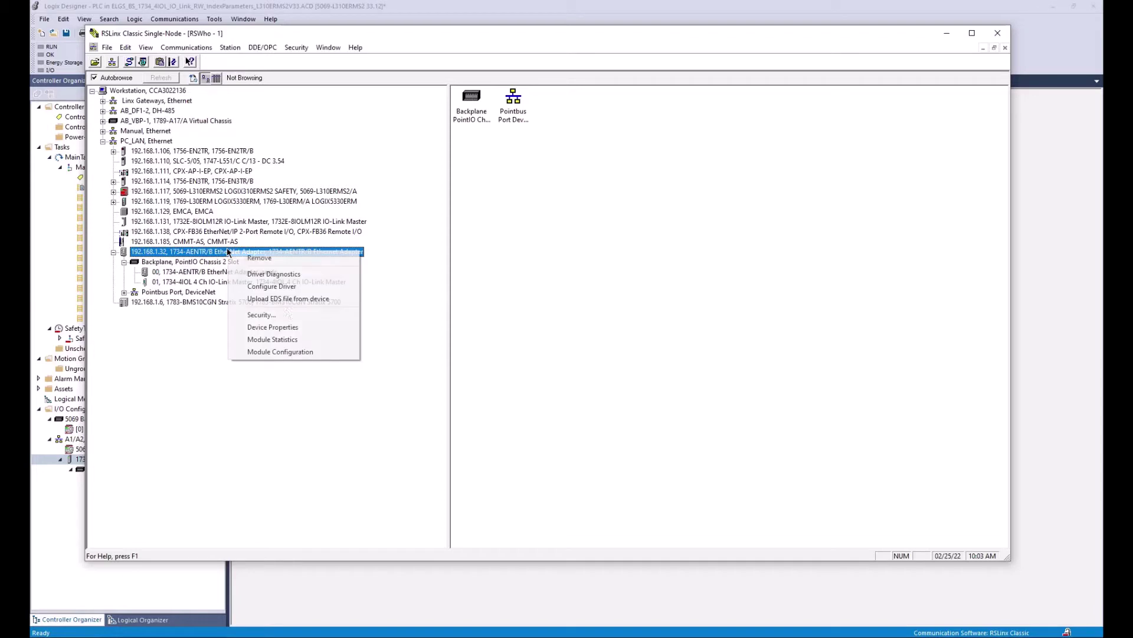
{"action": "left_click", "coordinate": [281, 352]}
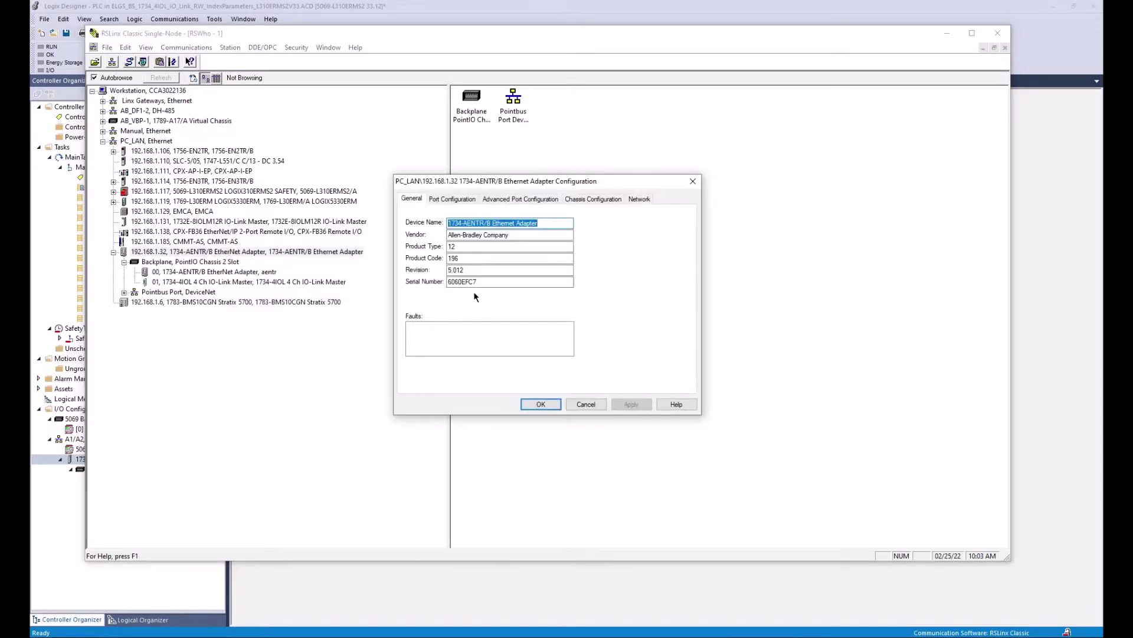
- Review the 1734-AENTR/B adapter's revision, port, chassis and network settings, then close its configuration
{"action": "double_click", "coordinate": [456, 270]}
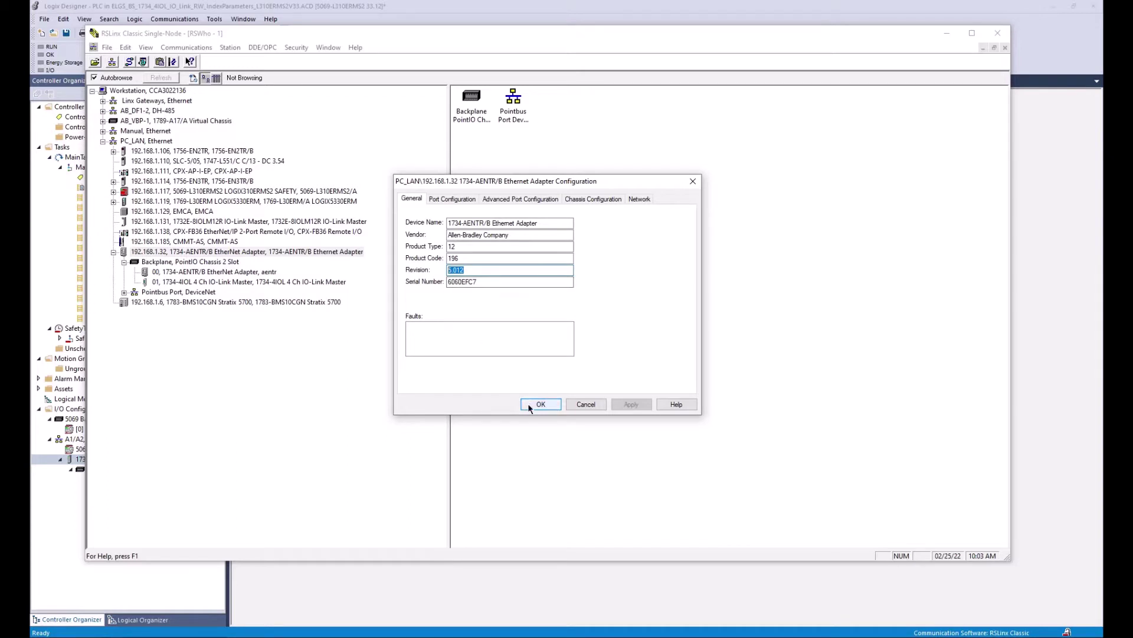
{"action": "left_click", "coordinate": [453, 199]}
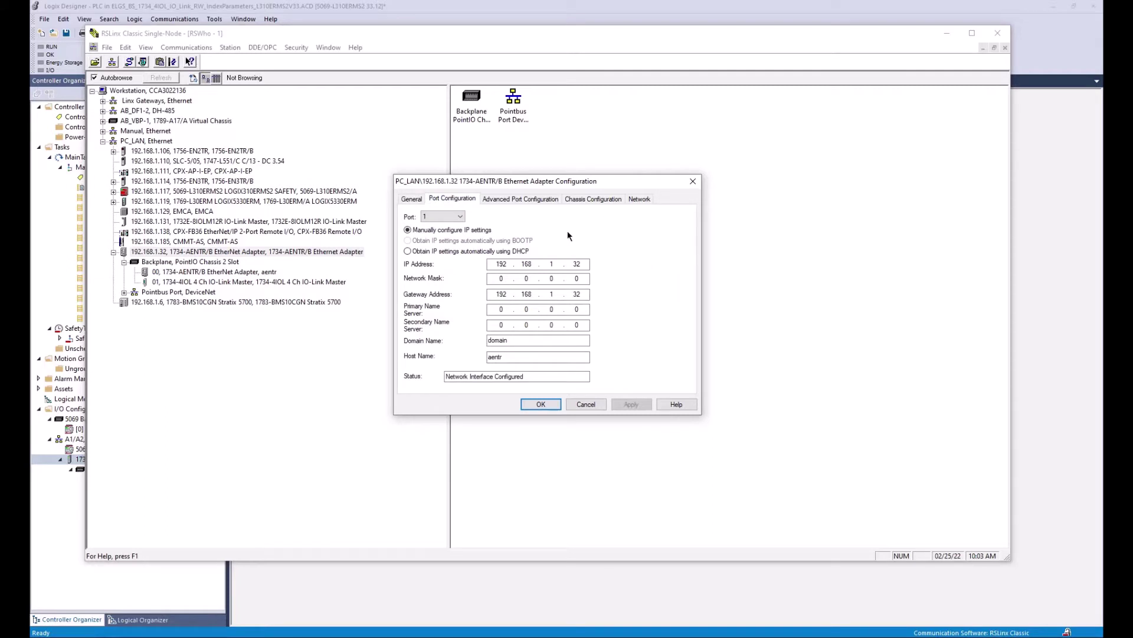
{"action": "left_click", "coordinate": [503, 197]}
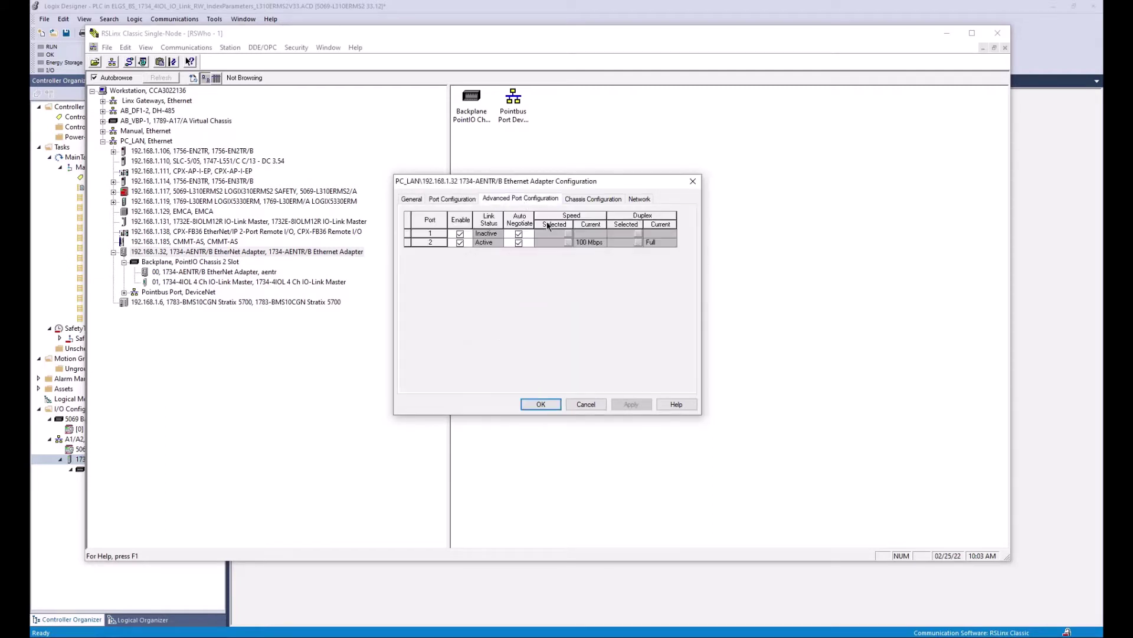
{"action": "left_click", "coordinate": [595, 201]}
{"action": "left_click", "coordinate": [633, 201]}
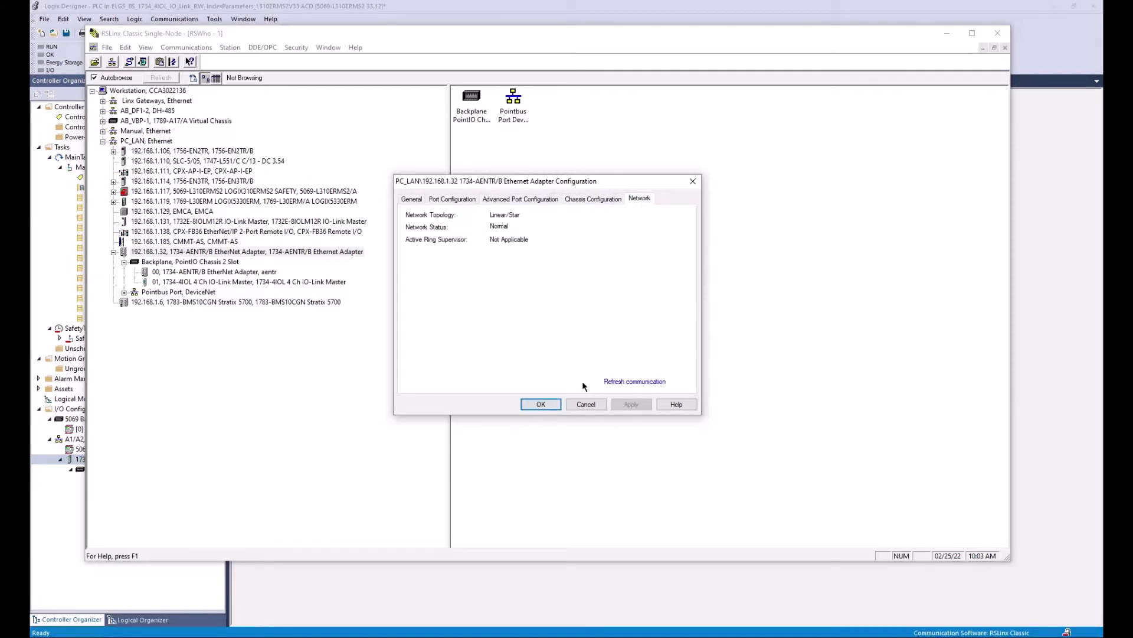
{"action": "left_click", "coordinate": [539, 405]}
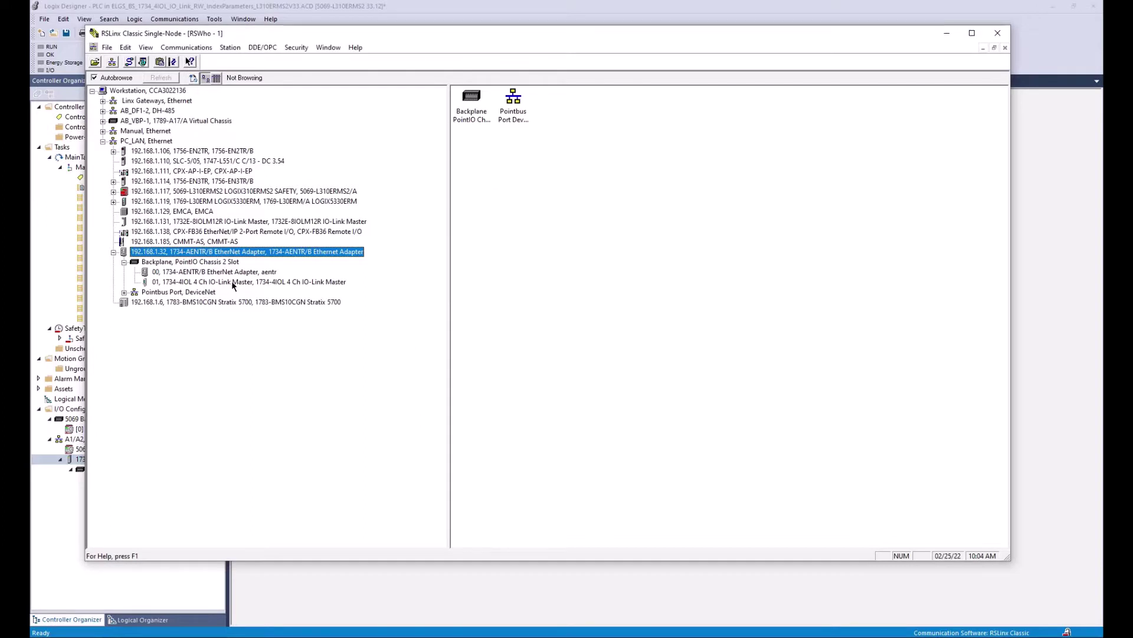
- Check the firmware revision in the device properties of the 1734-4IOL IO-Link master in backplane slot 1
{"action": "left_click", "coordinate": [234, 283]}
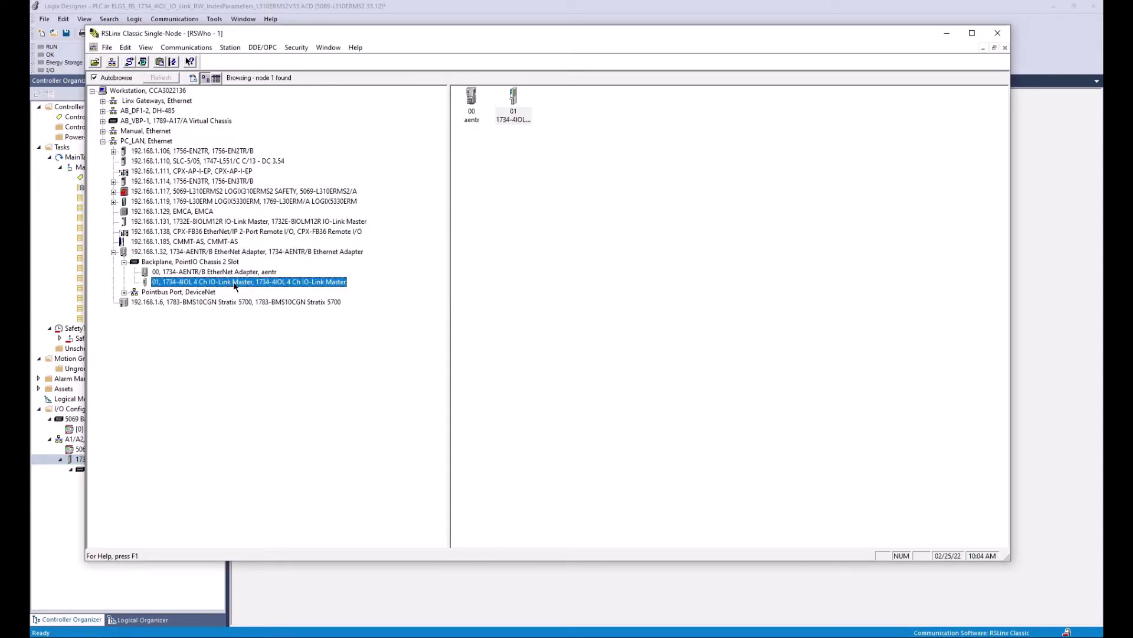
{"action": "right_click", "coordinate": [234, 286]}
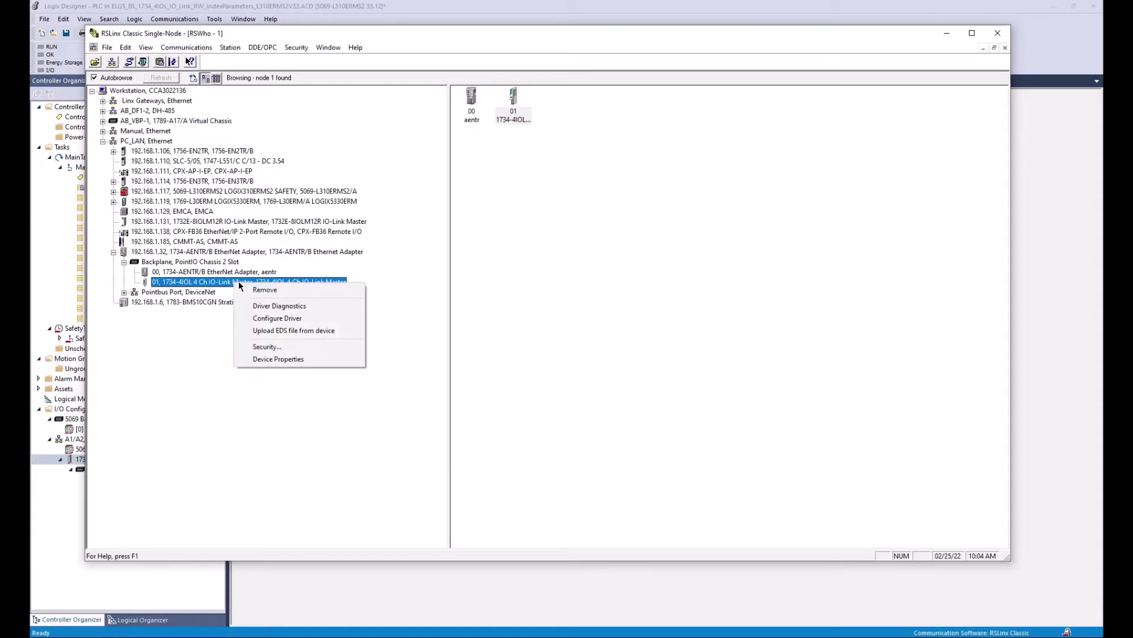
{"action": "left_click", "coordinate": [308, 359]}
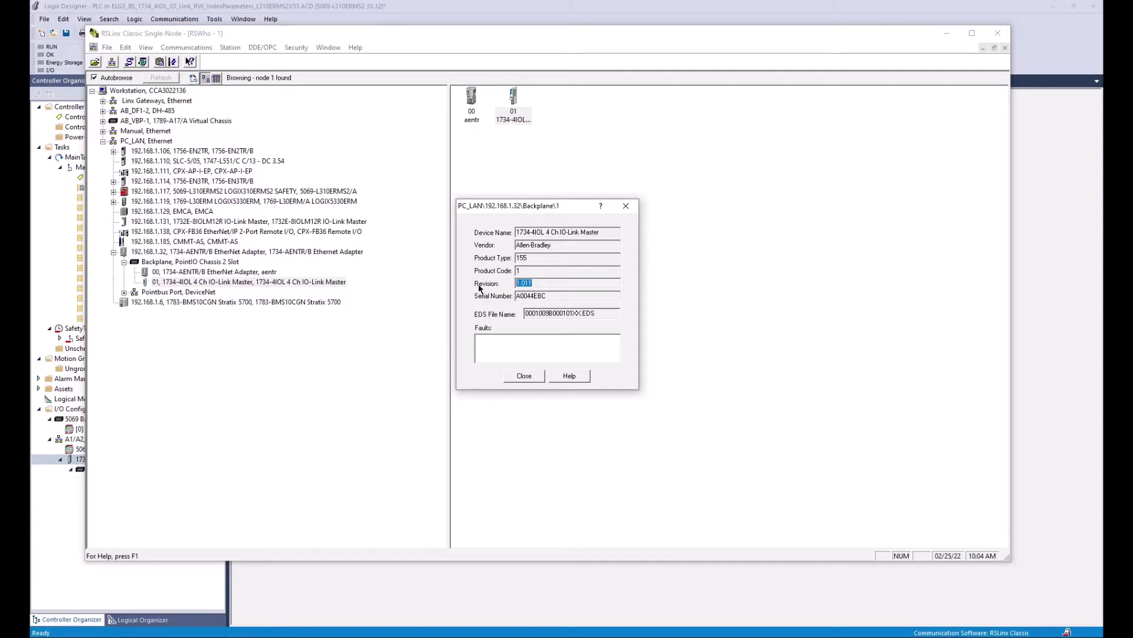
{"action": "left_click_drag", "start_coordinate": [570, 214], "coordinate": [611, 198]}
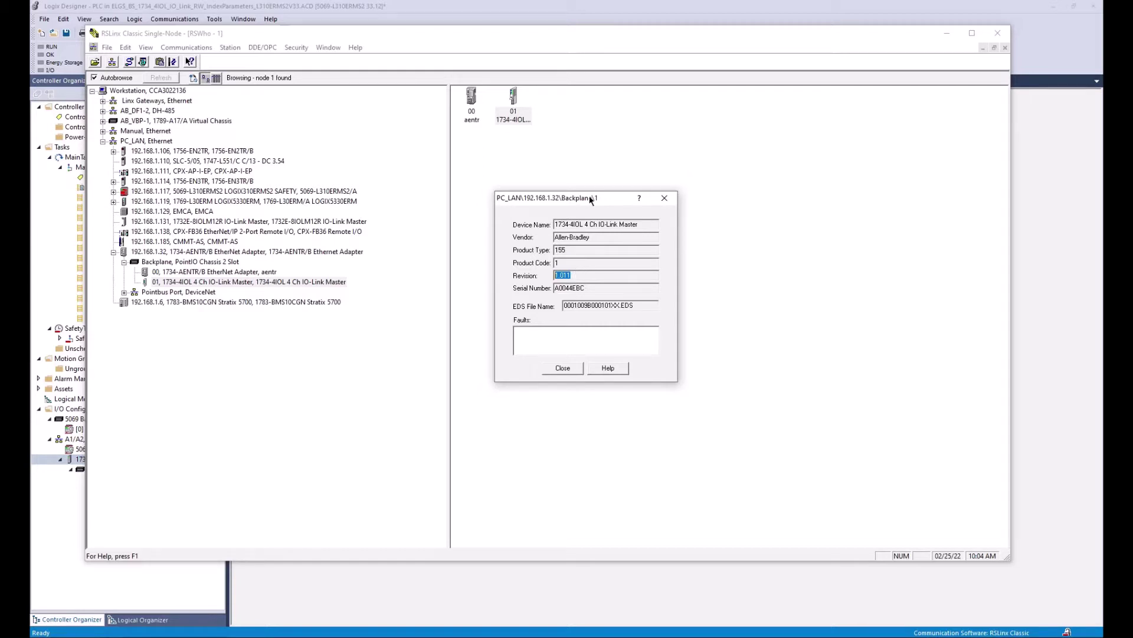
{"action": "left_click", "coordinate": [579, 370]}
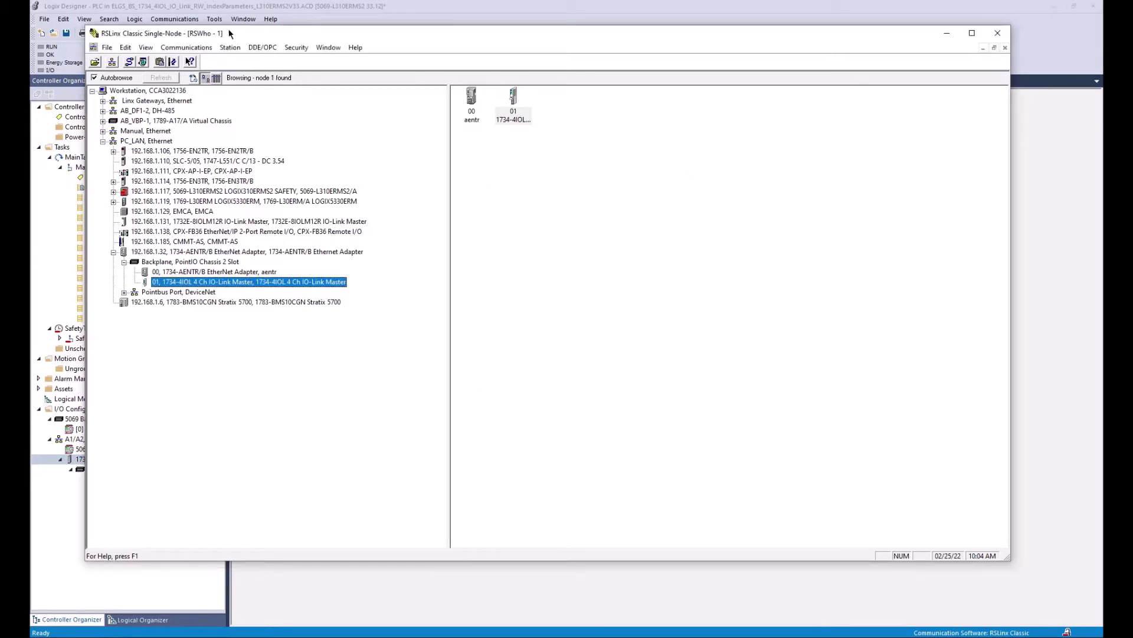
- Review the revision, port and network settings of the 5069-L310ERMS2 controller at 192.168.1.117, then close RSLinx Classic
{"action": "left_click", "coordinate": [264, 191]}
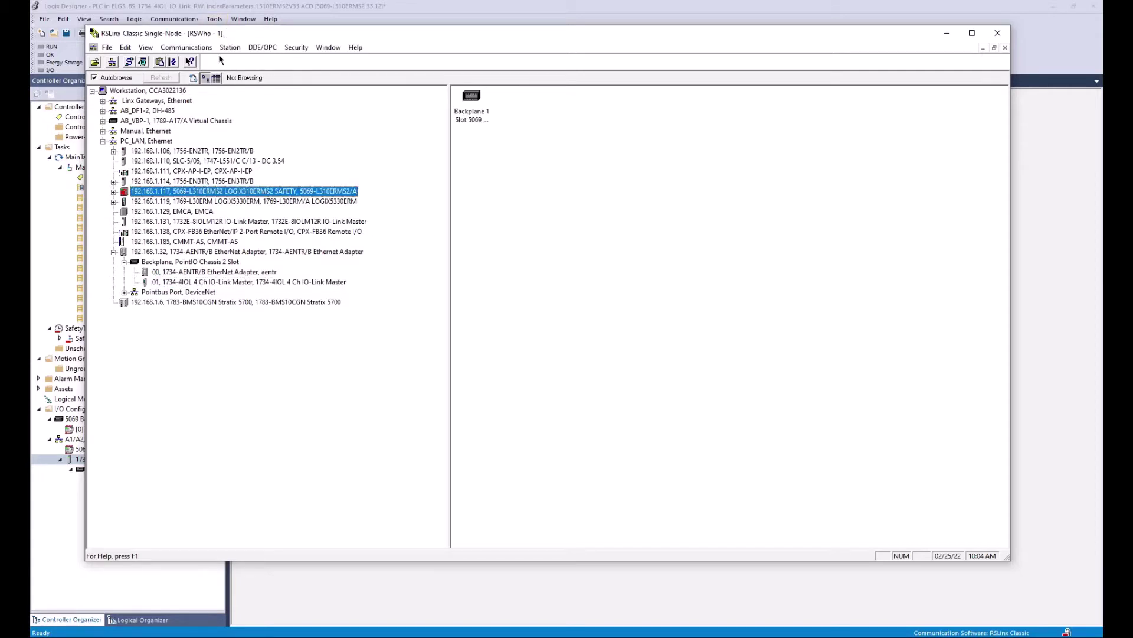
{"action": "right_click", "coordinate": [297, 192]}
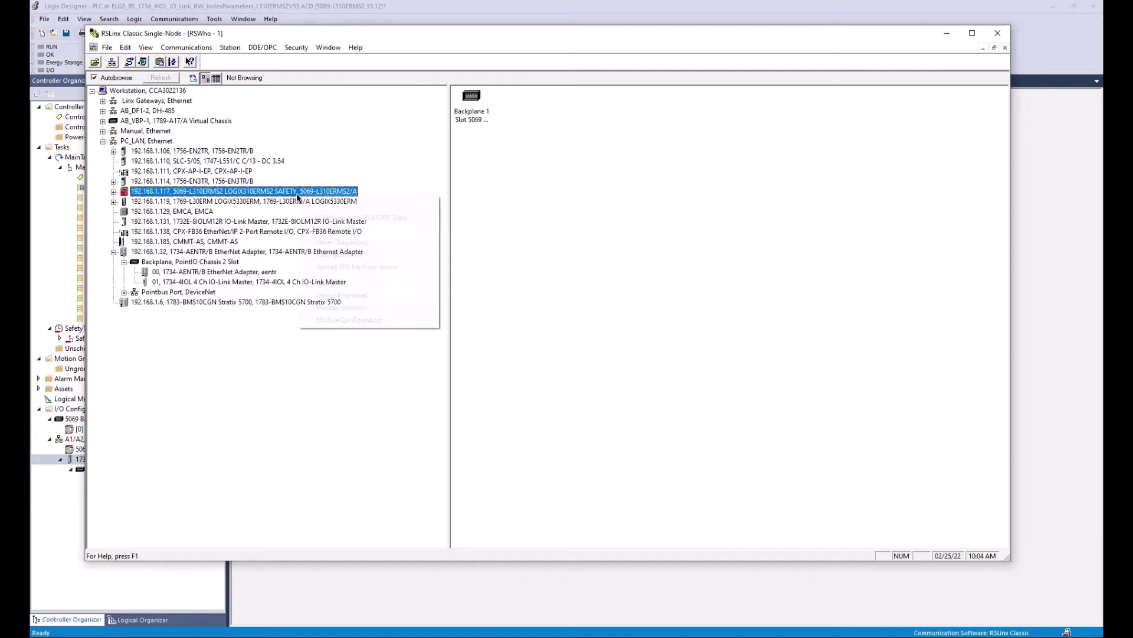
{"action": "left_click", "coordinate": [339, 320]}
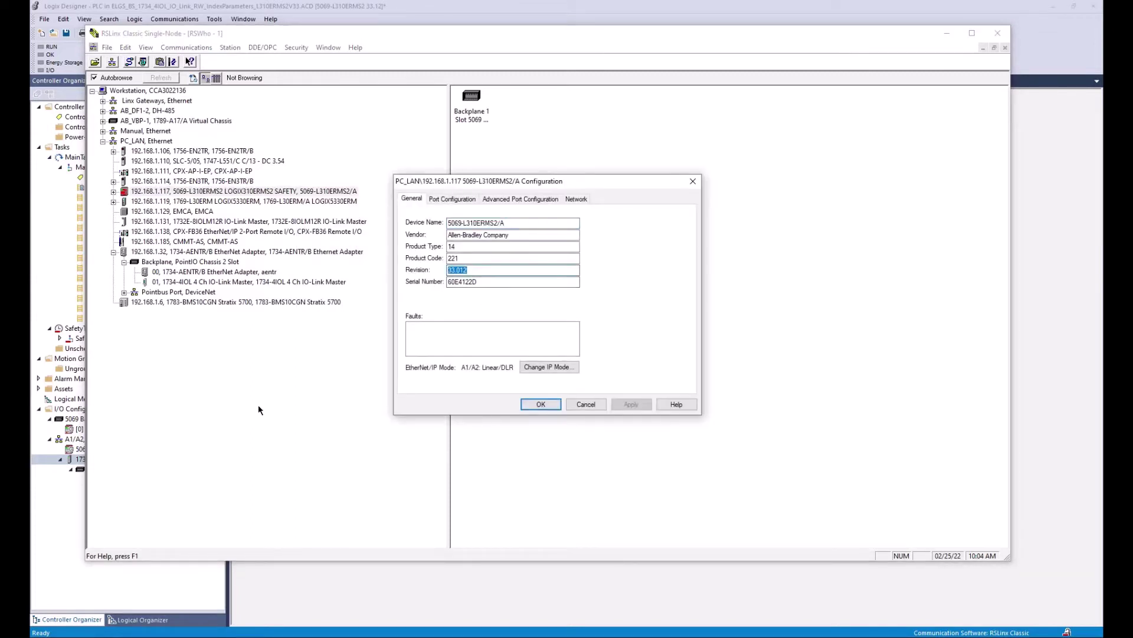
{"action": "left_click", "coordinate": [459, 200]}
{"action": "left_click", "coordinate": [520, 199]}
{"action": "left_click", "coordinate": [576, 199]}
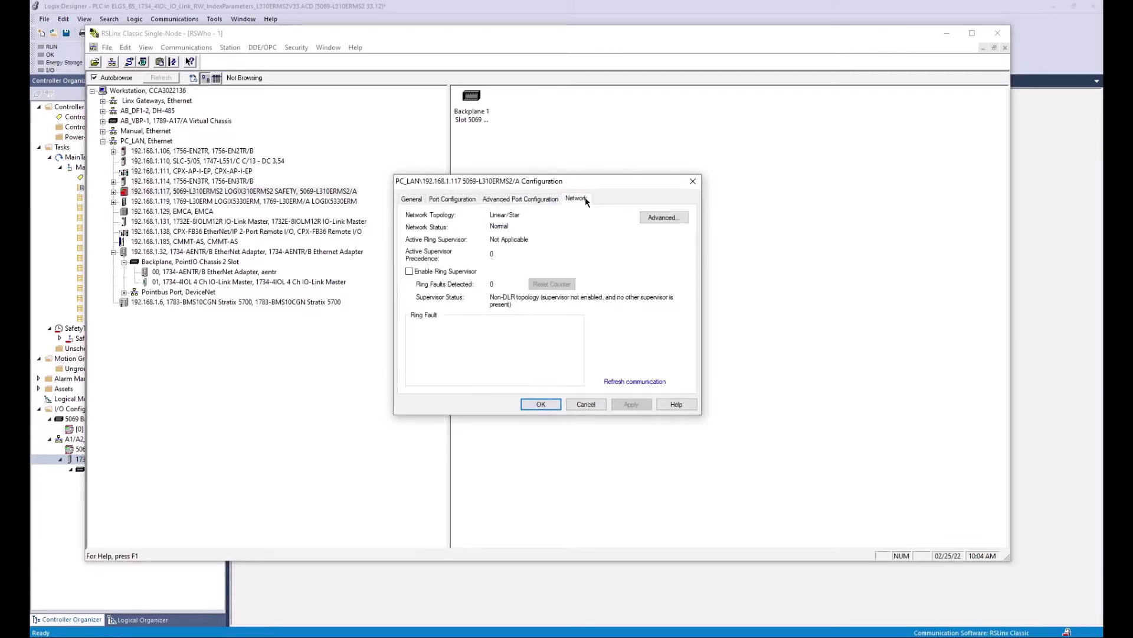
{"action": "left_click", "coordinate": [541, 406]}
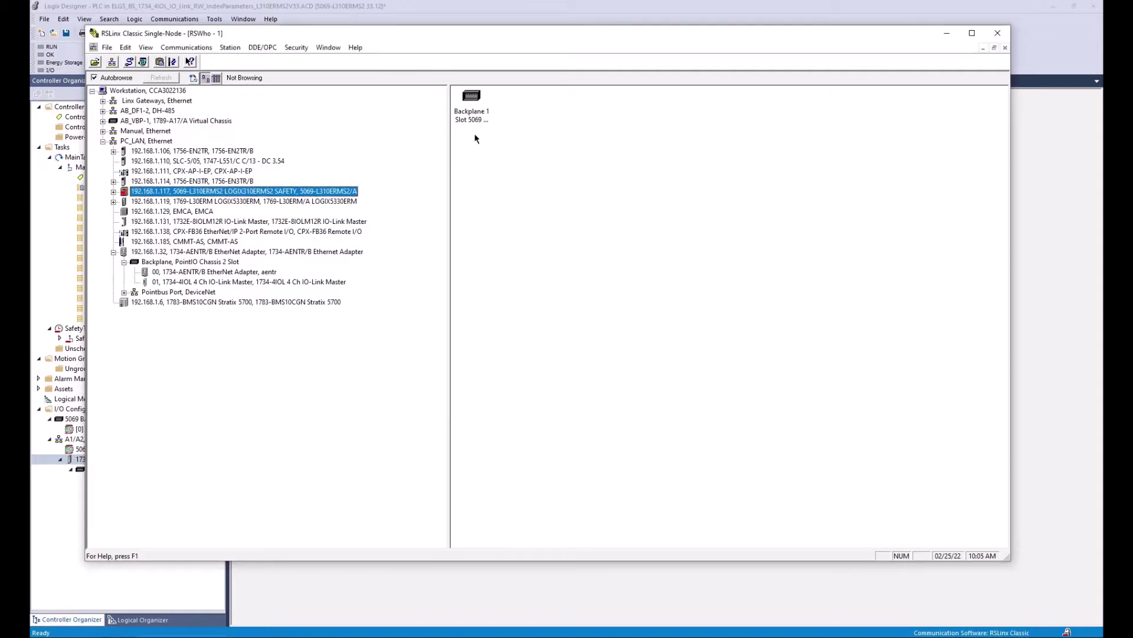
{"action": "left_click", "coordinate": [998, 33]}
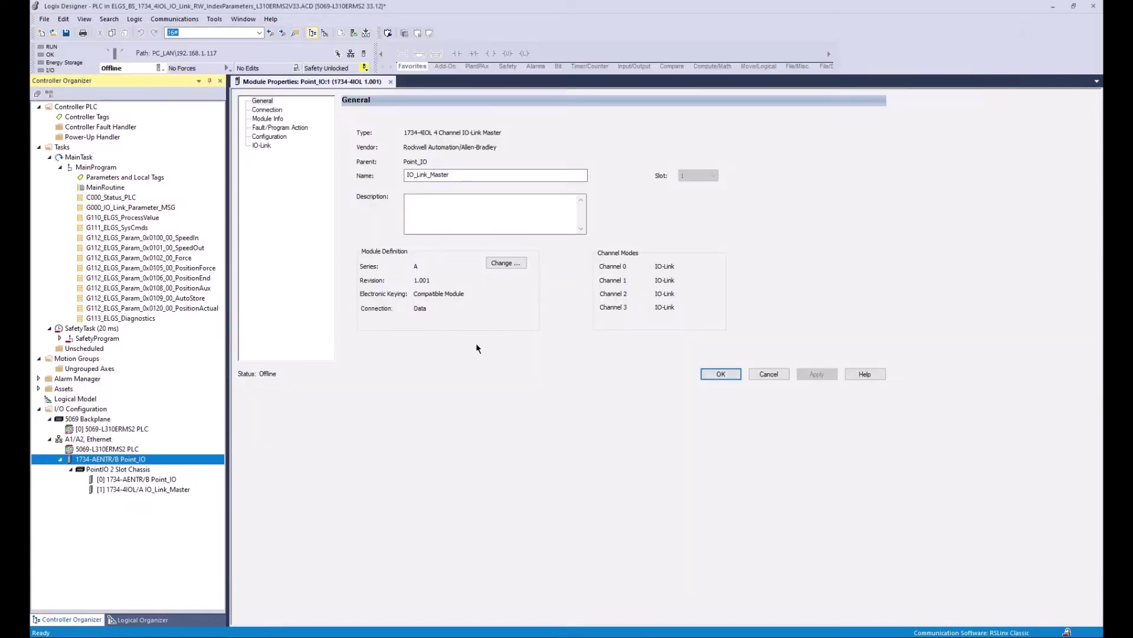
- Review the IO_Link_Master's module definition, connection settings and IO-Link device details in Logix Designer, then close its properties
{"action": "left_click", "coordinate": [507, 266]}
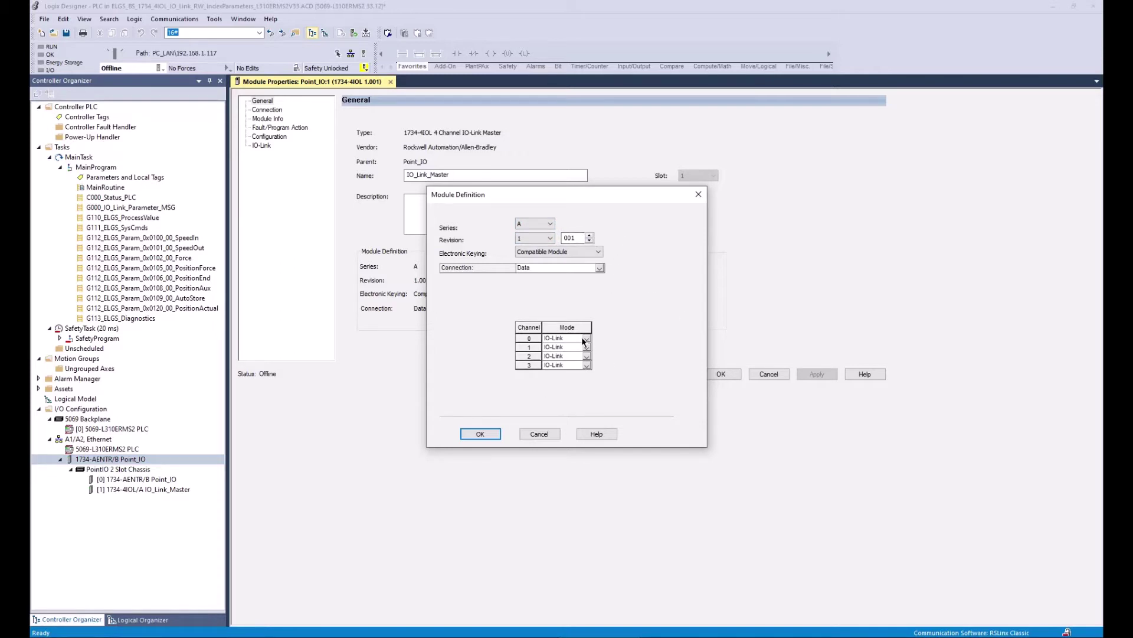
{"action": "left_click", "coordinate": [480, 434]}
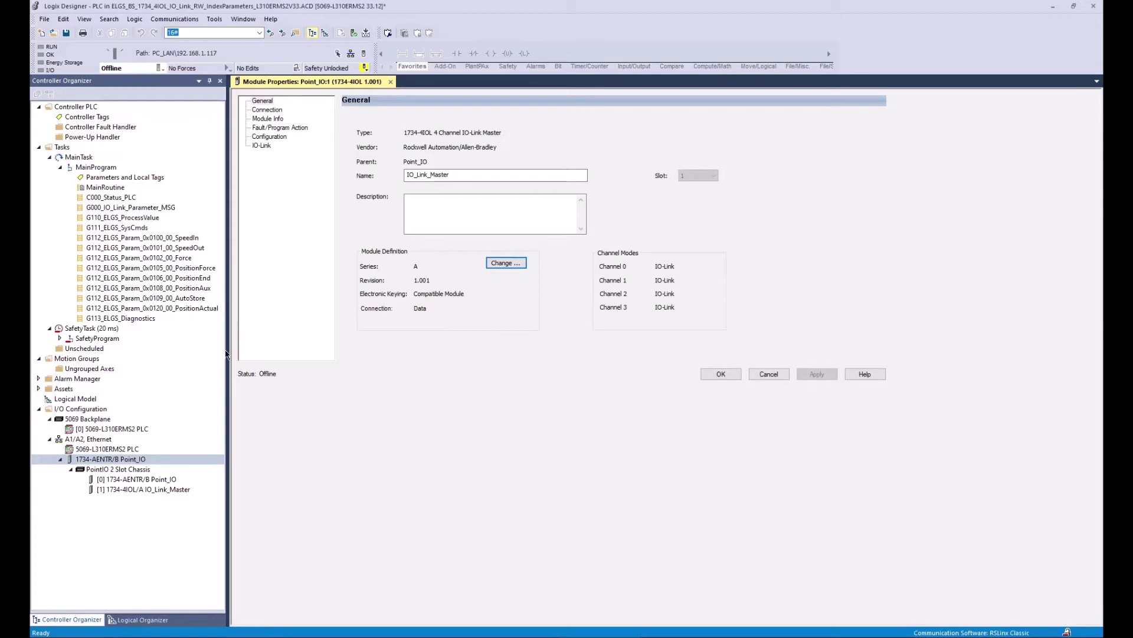
{"action": "left_click", "coordinate": [273, 111]}
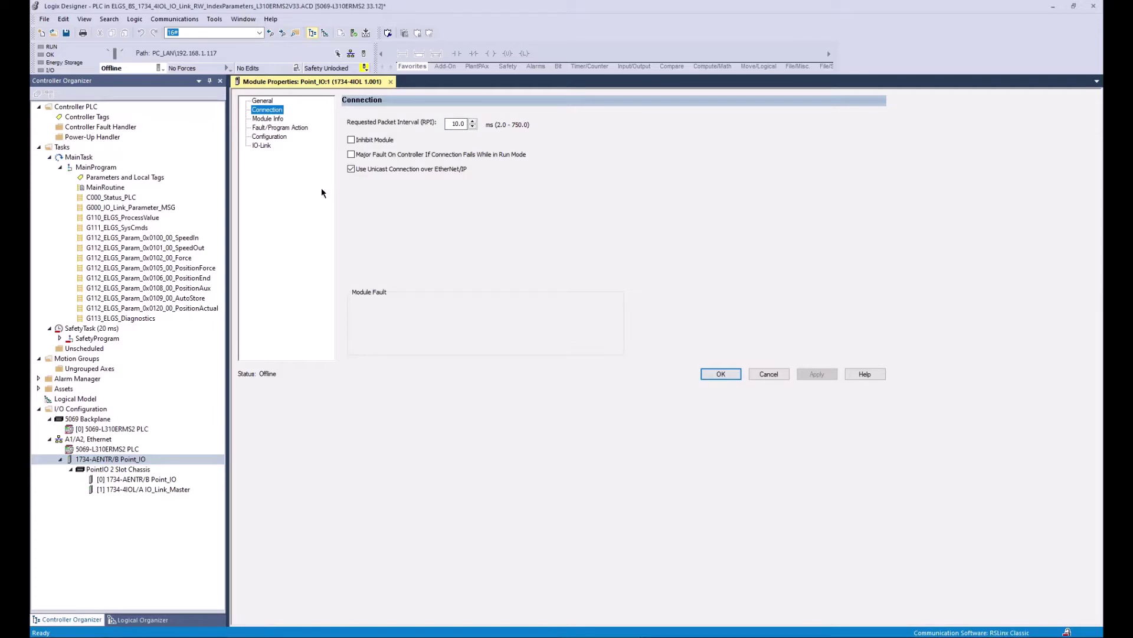
{"action": "left_click", "coordinate": [267, 120]}
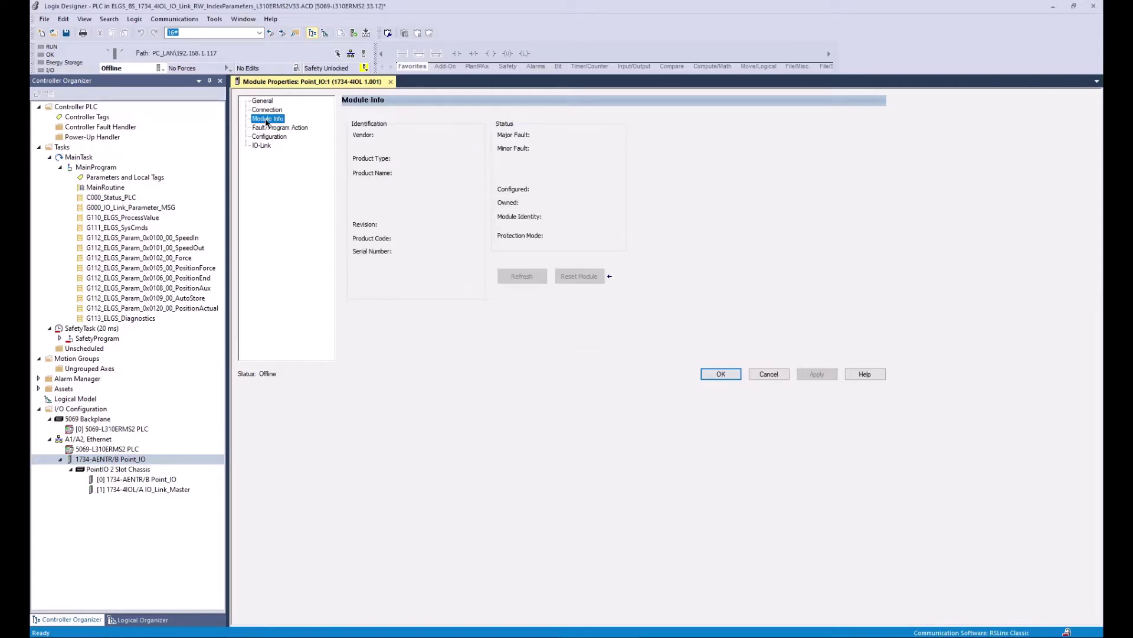
{"action": "left_click", "coordinate": [261, 146]}
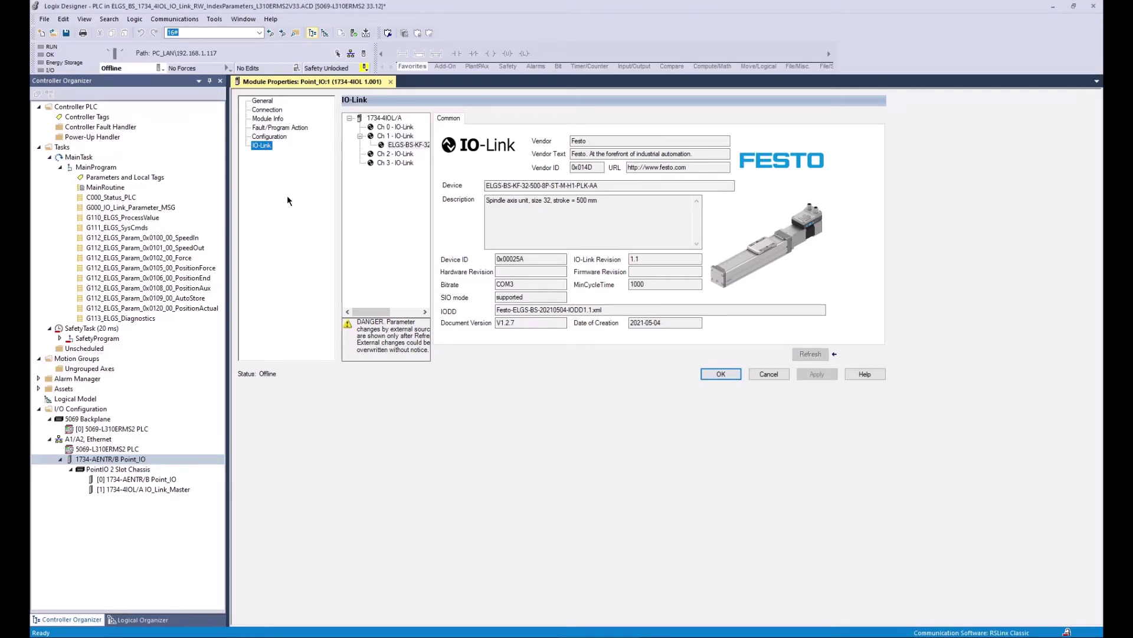
{"action": "left_click", "coordinate": [721, 374]}
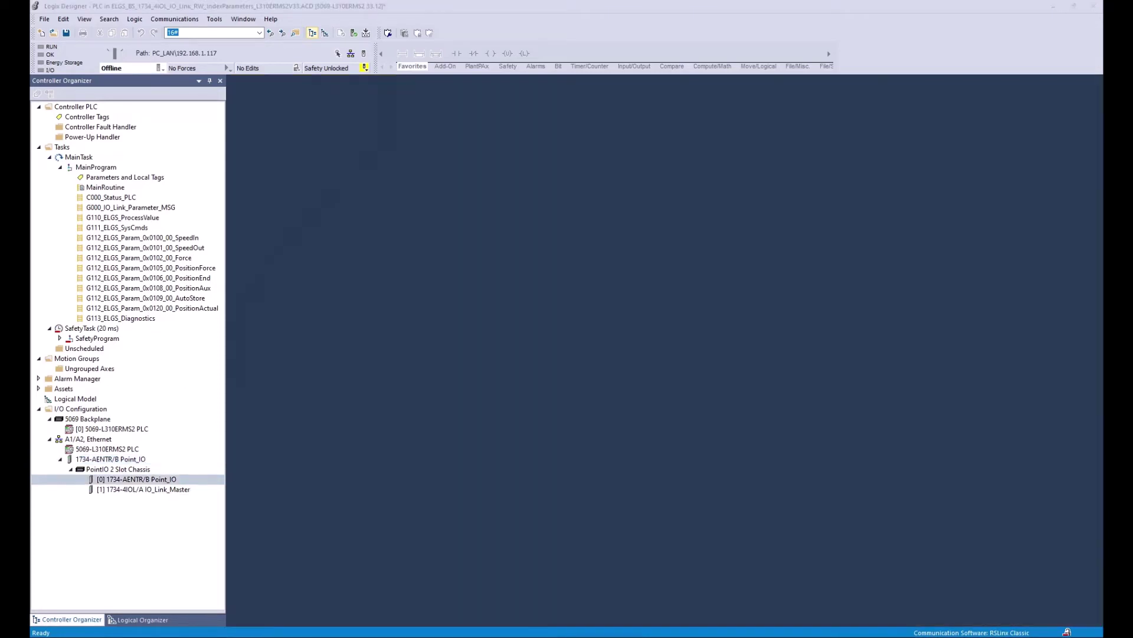
- Open the properties of the 1734-AENTR/B Point_IO adapter in slot 0 and check its module definition without changing it
{"action": "right_click", "coordinate": [146, 479]}
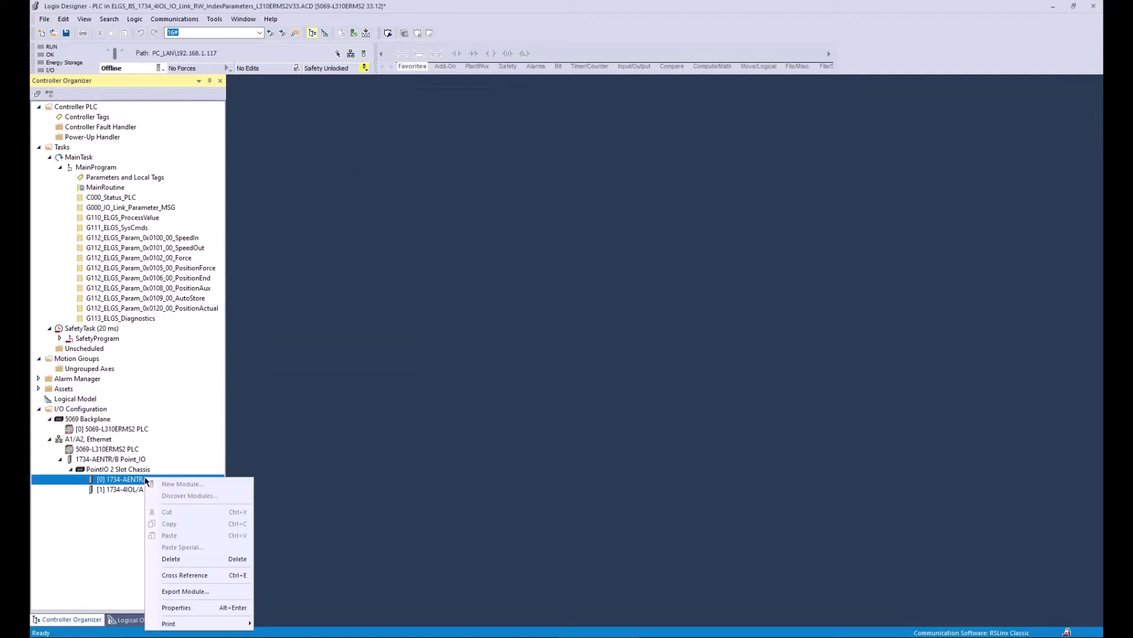
{"action": "left_click", "coordinate": [180, 608]}
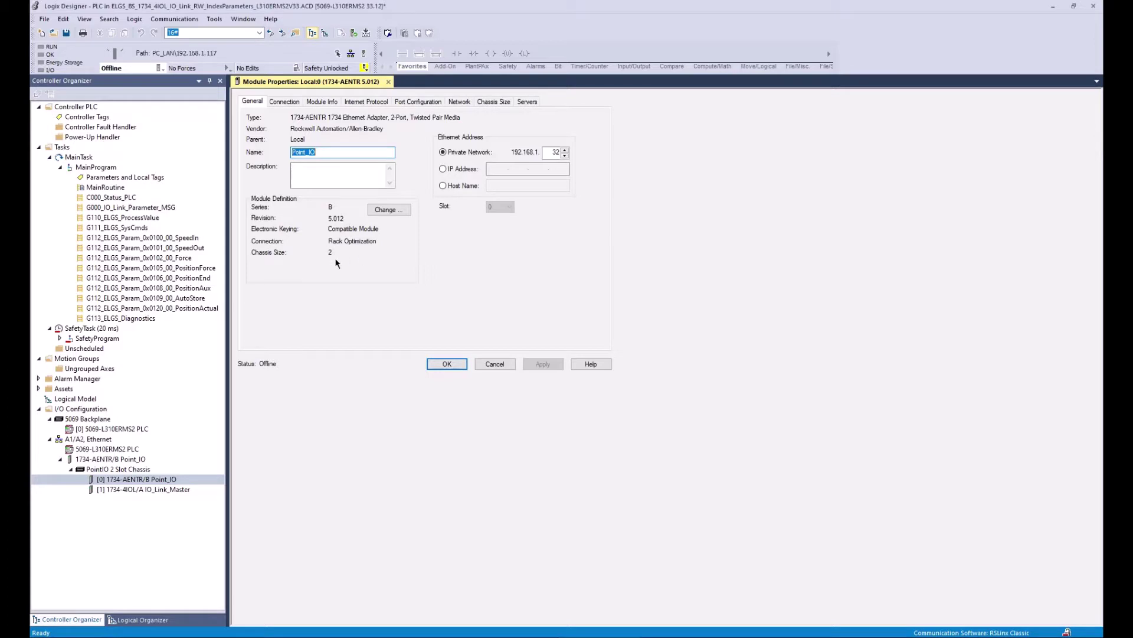
{"action": "left_click", "coordinate": [385, 210]}
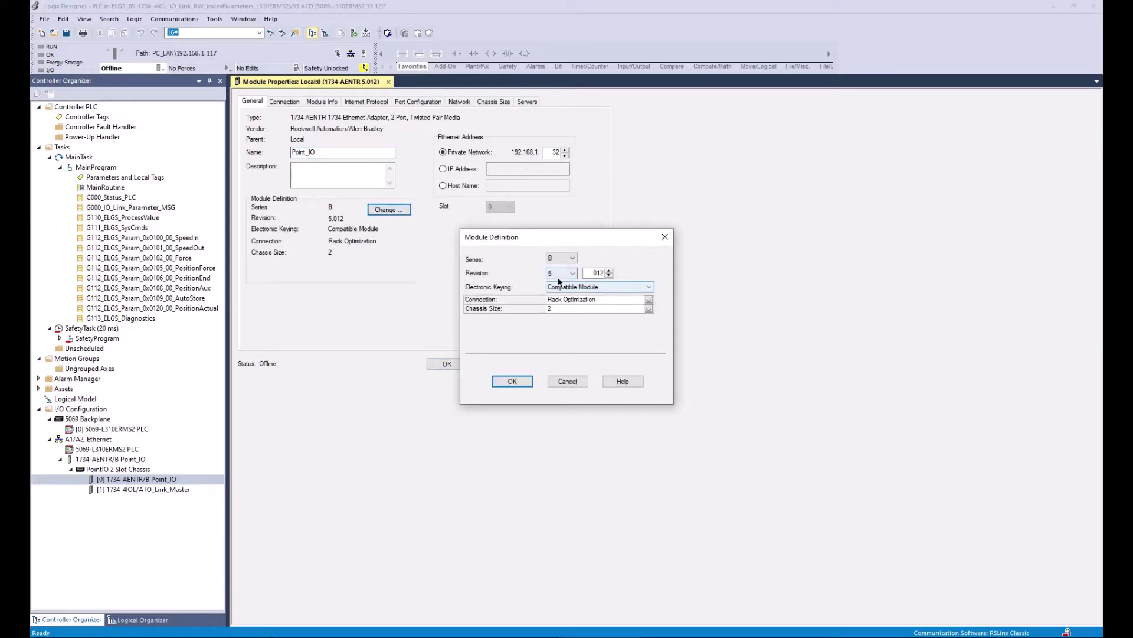
{"action": "left_click", "coordinate": [570, 384]}
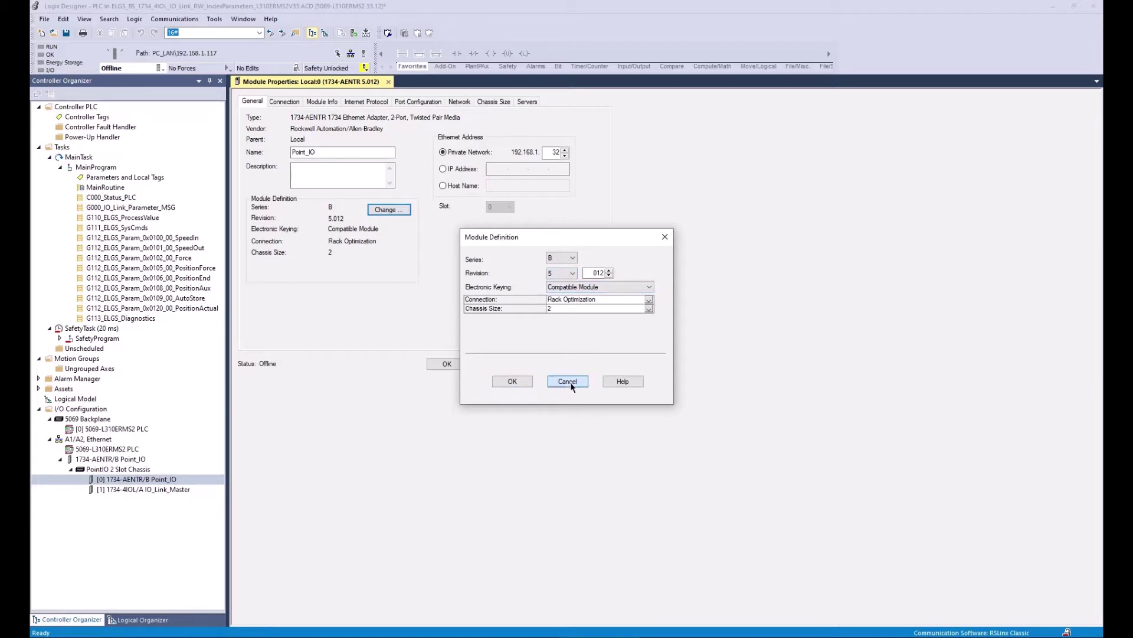
- Review the Point_IO adapter's connection, module info, IP, port, network, chassis size and server settings, then close its properties
{"action": "left_click", "coordinate": [284, 102]}
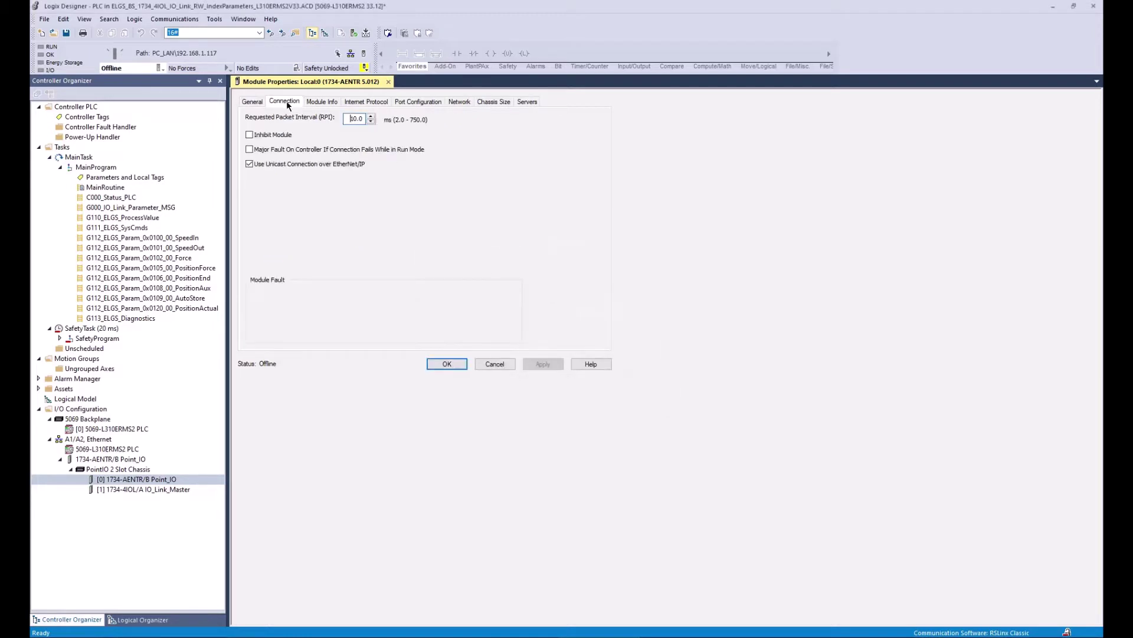
{"action": "left_click", "coordinate": [323, 104]}
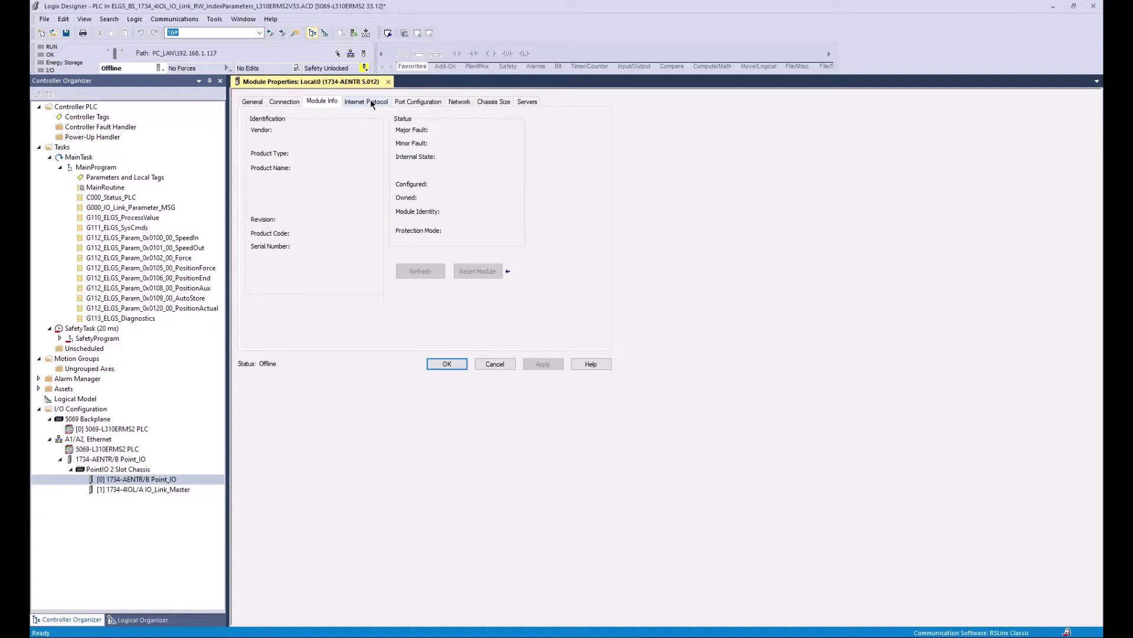
{"action": "left_click", "coordinate": [371, 101]}
{"action": "left_click", "coordinate": [414, 102]}
{"action": "left_click", "coordinate": [459, 102]}
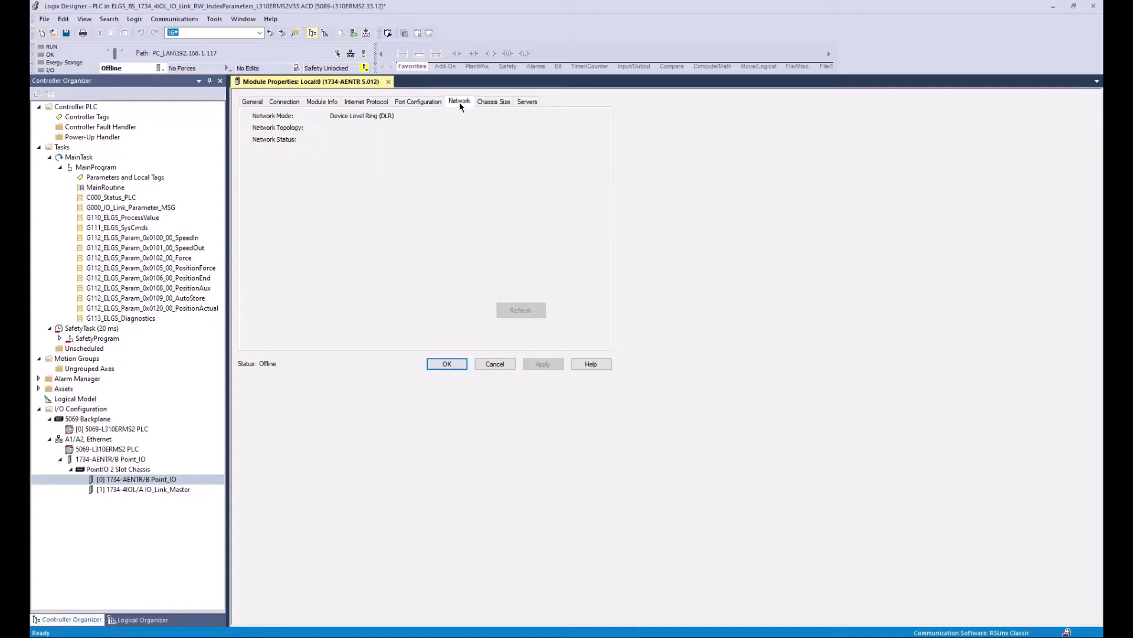
{"action": "left_click", "coordinate": [493, 102]}
{"action": "left_click", "coordinate": [528, 102]}
{"action": "left_click", "coordinate": [447, 363]}
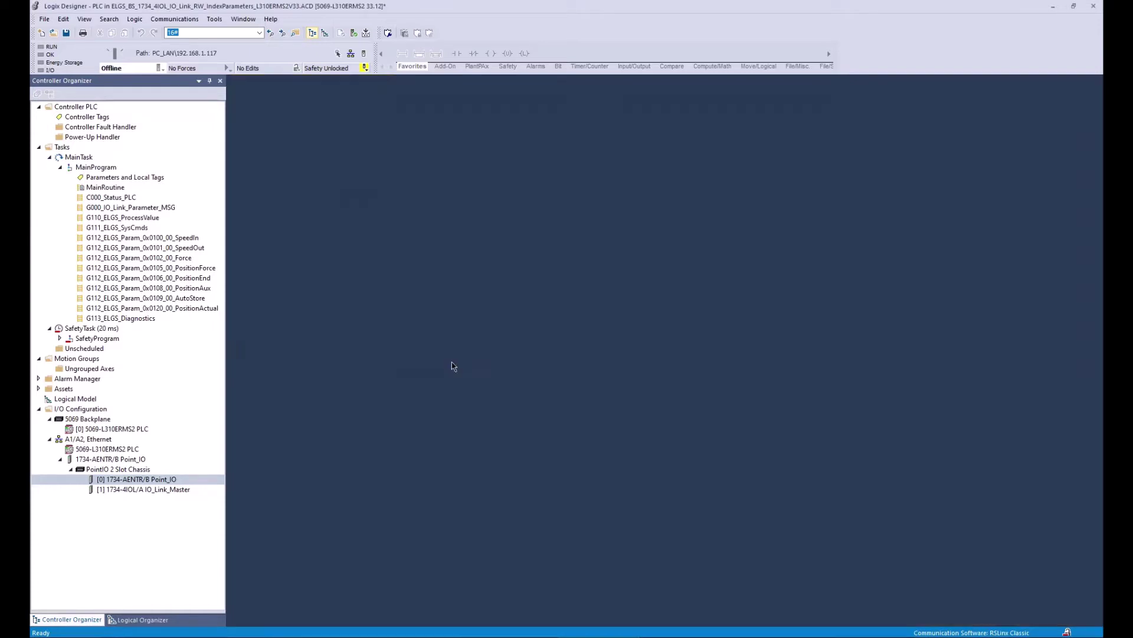
- Check the module profile version information of the 1734-4IOL/A IO_Link_Master, then open its IO-Link channel overview
{"action": "left_click", "coordinate": [143, 490]}
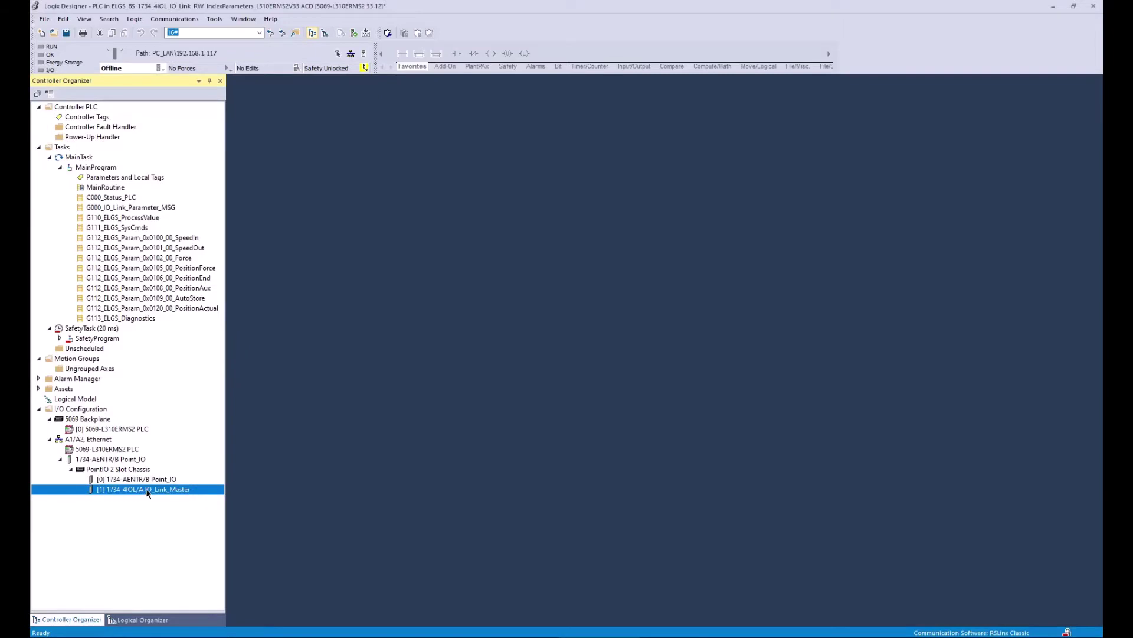
{"action": "double_click", "coordinate": [147, 491]}
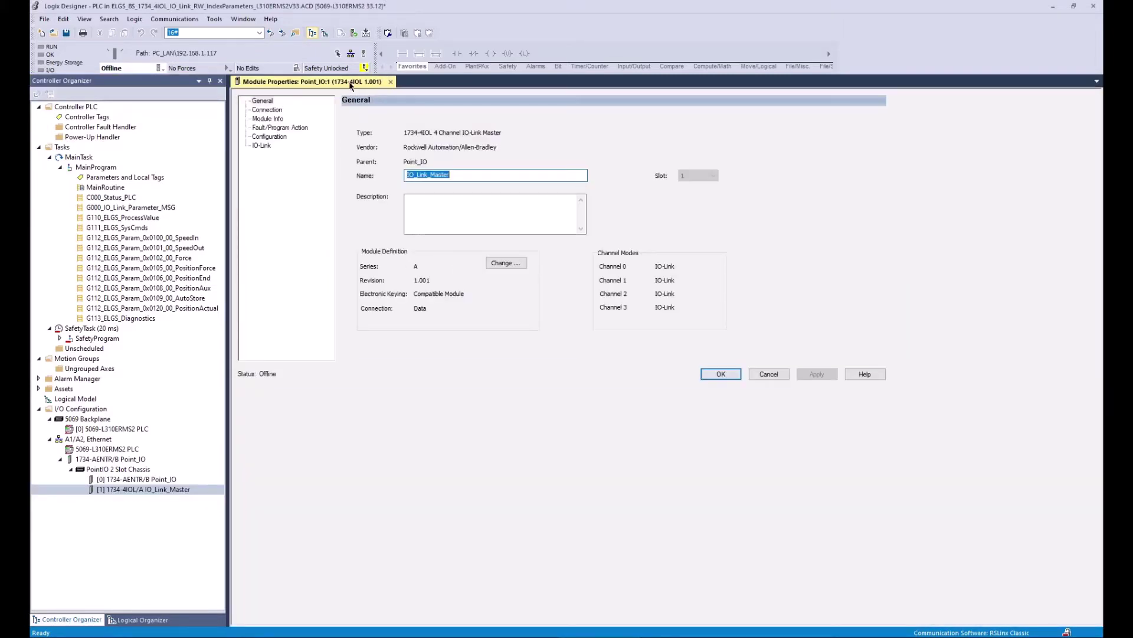
{"action": "right_click", "coordinate": [353, 84]}
{"action": "key", "text": "Escape"}
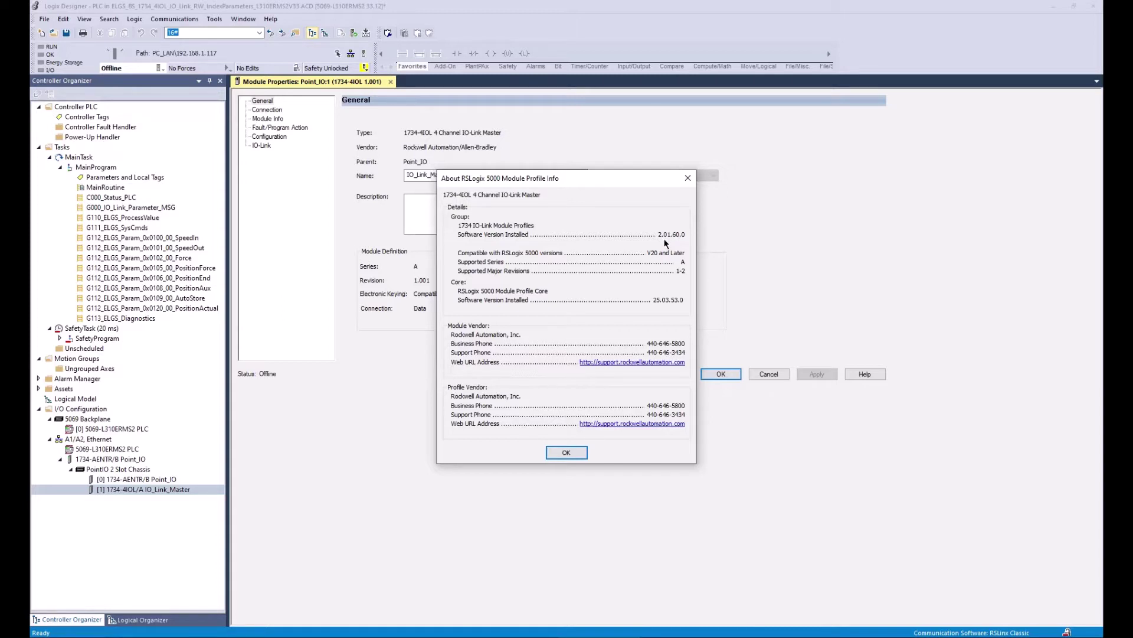
{"action": "left_click", "coordinate": [571, 452]}
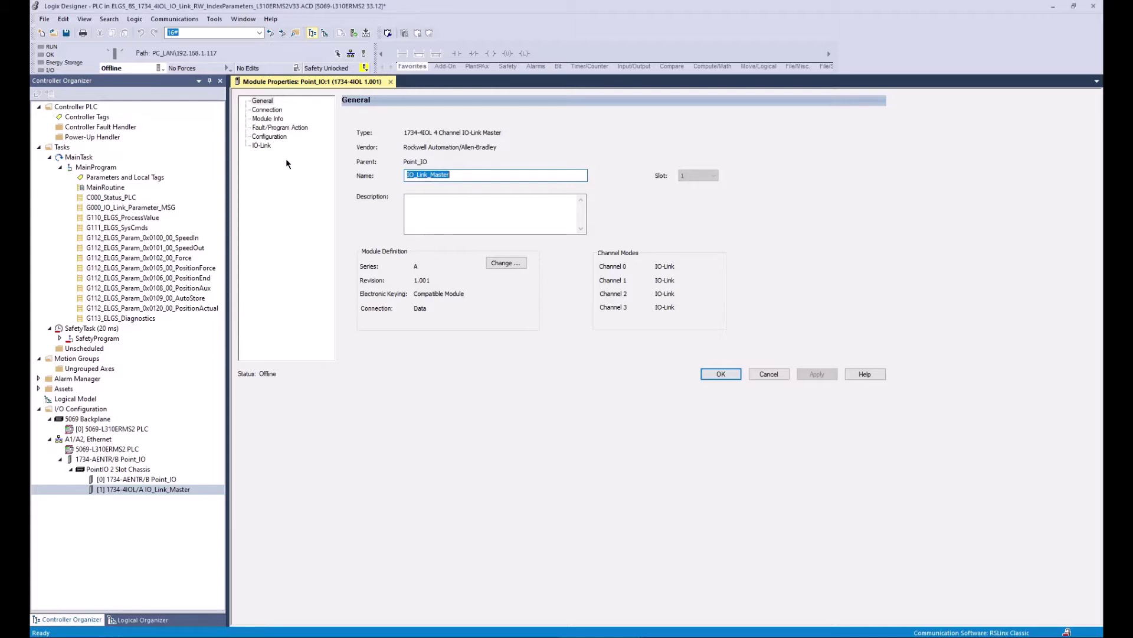
{"action": "left_click", "coordinate": [262, 146]}
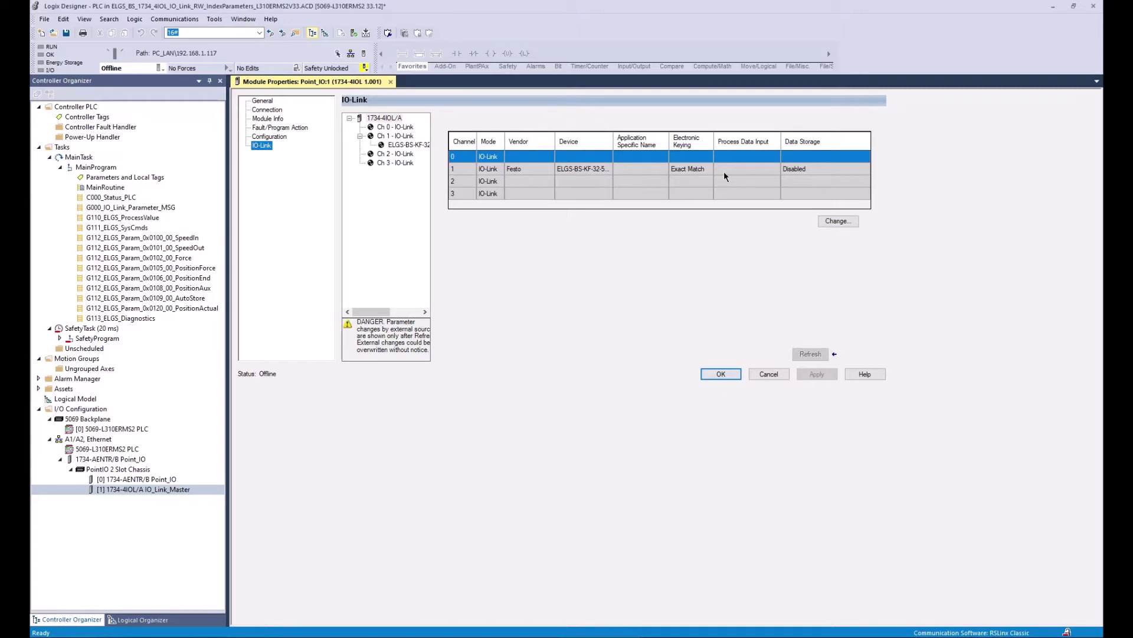
- Open the IO-Link channel configuration, widen the Device column to check the full ELGS-BS device name on channel 1, and accept it unchanged
{"action": "left_click", "coordinate": [827, 221]}
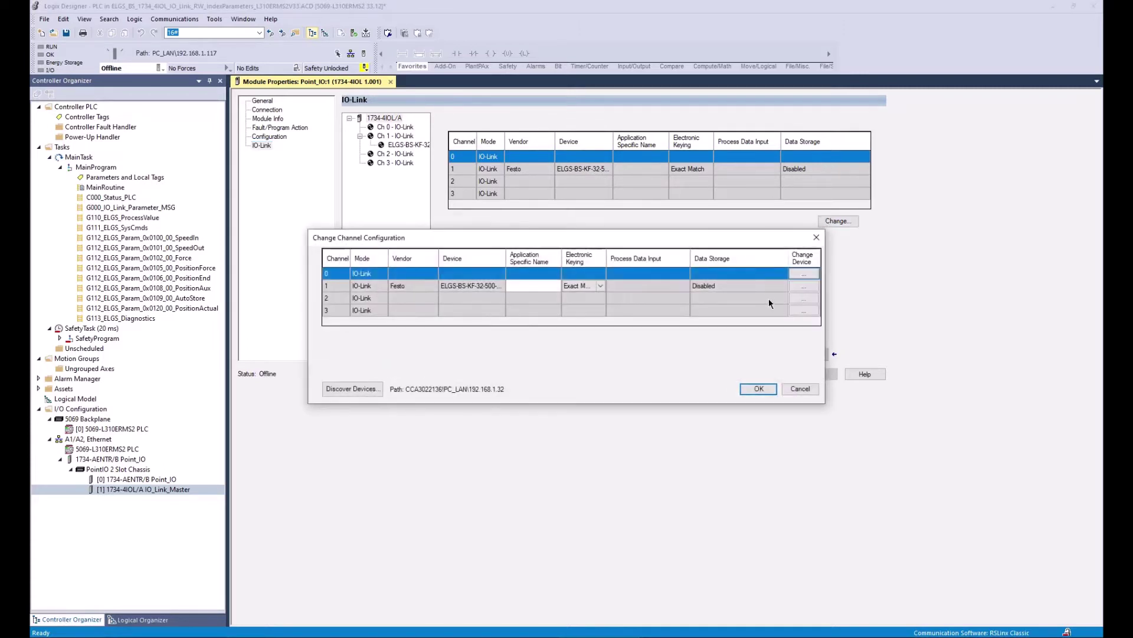
{"action": "left_click", "coordinate": [730, 288]}
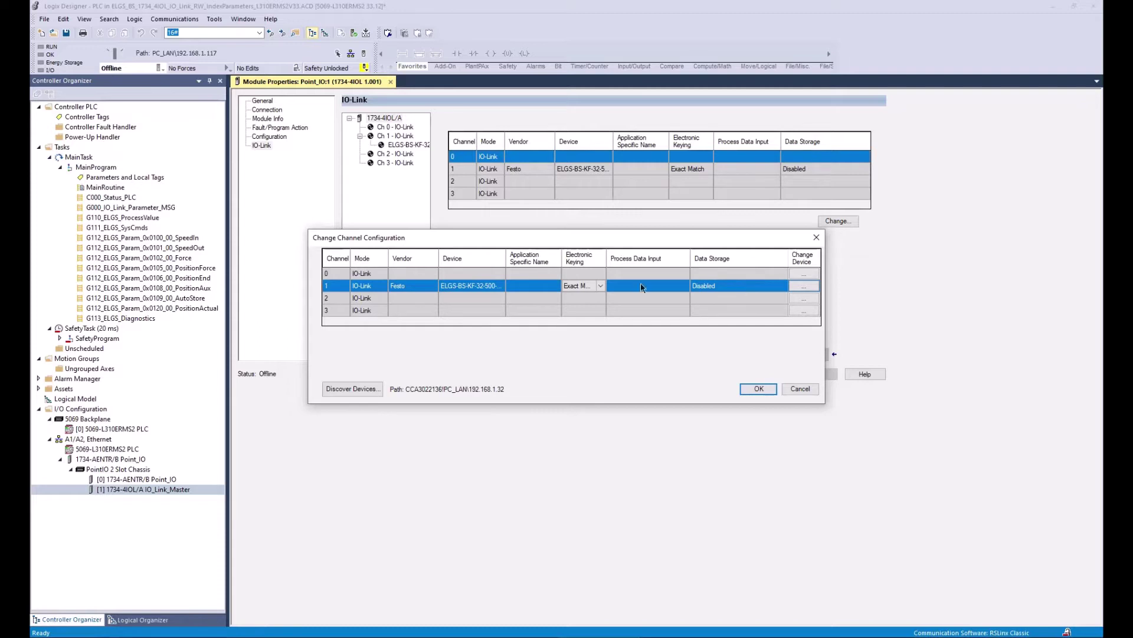
{"action": "left_click_drag", "start_coordinate": [505, 259], "coordinate": [566, 260]}
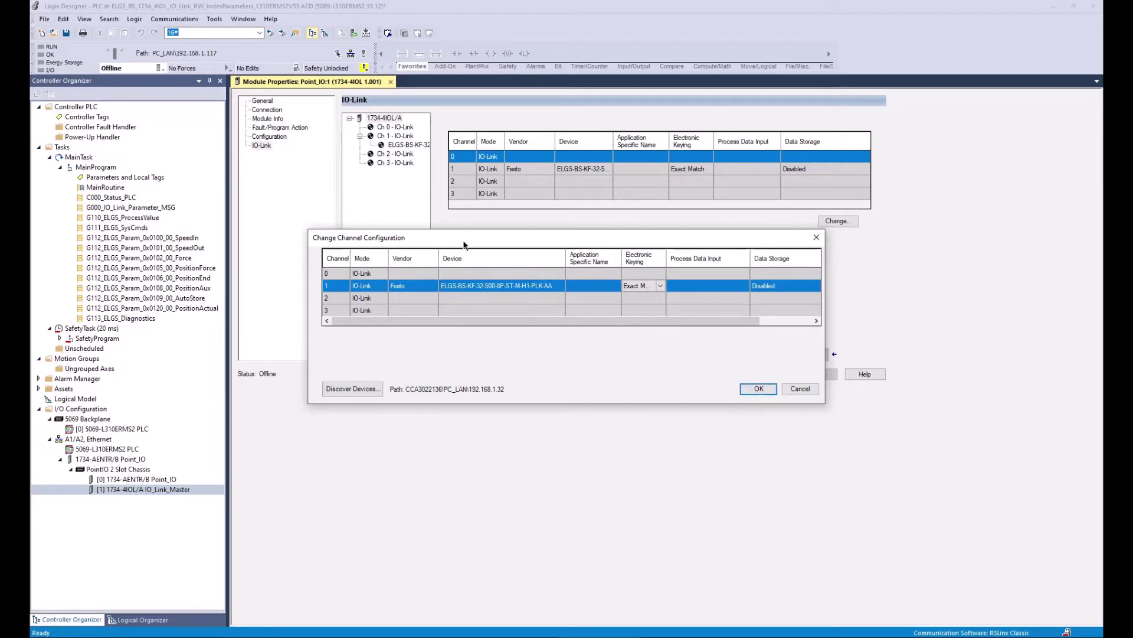
{"action": "left_click_drag", "start_coordinate": [464, 240], "coordinate": [604, 229]}
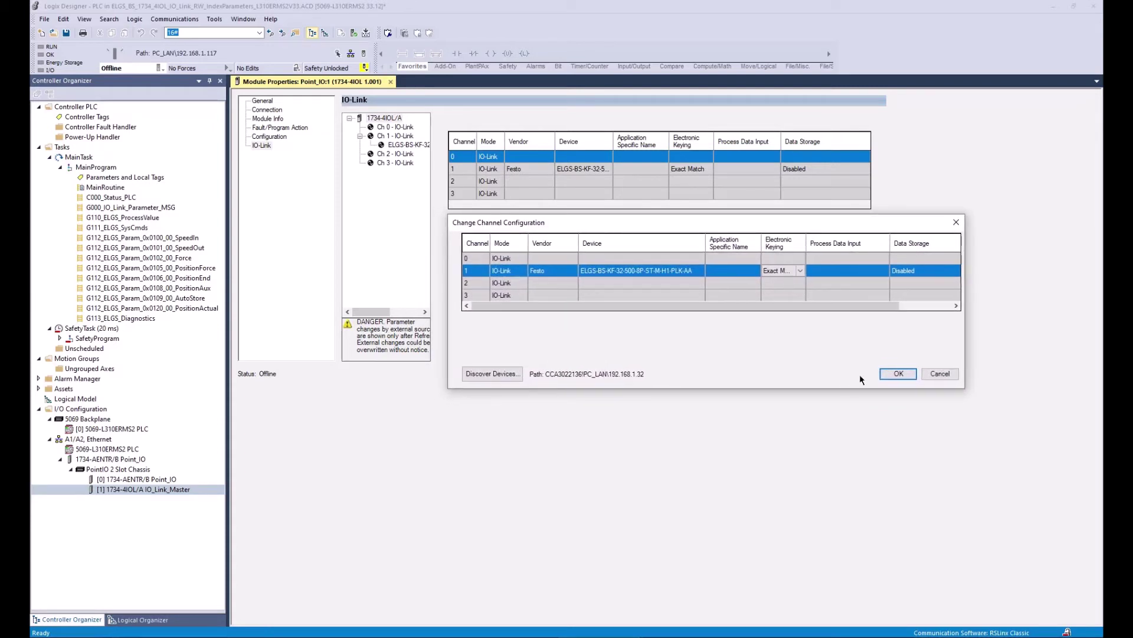
{"action": "left_click", "coordinate": [898, 374]}
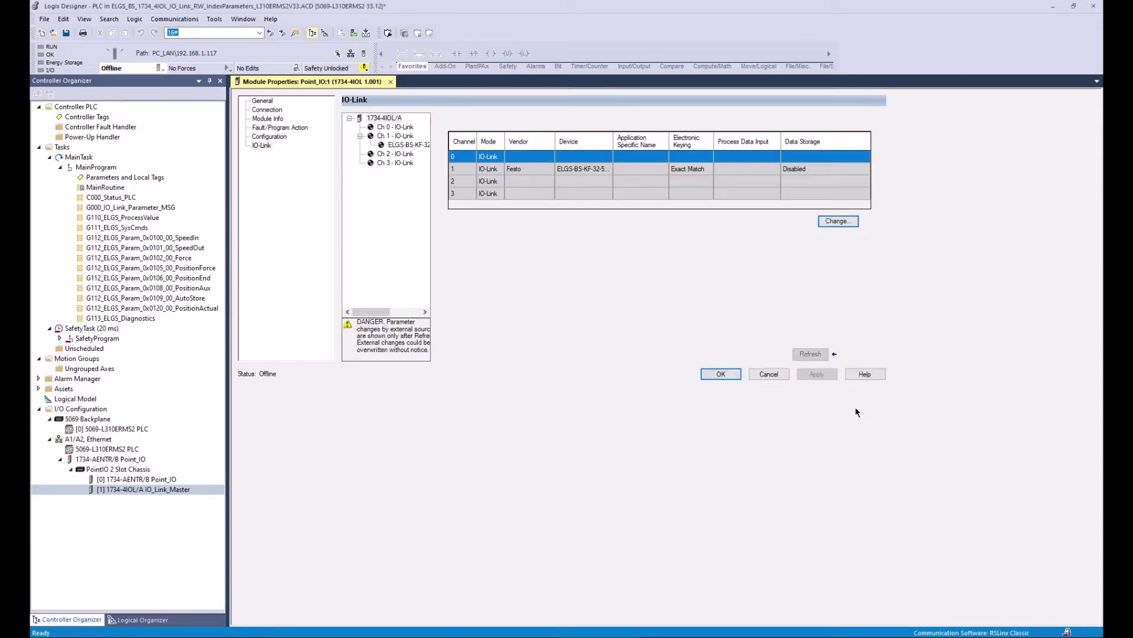
- Open the controller tags and expand the Ch1Data members of Point_IO:1:I and Point_IO:1:O to examine the channel 1 process data
{"action": "double_click", "coordinate": [92, 118]}
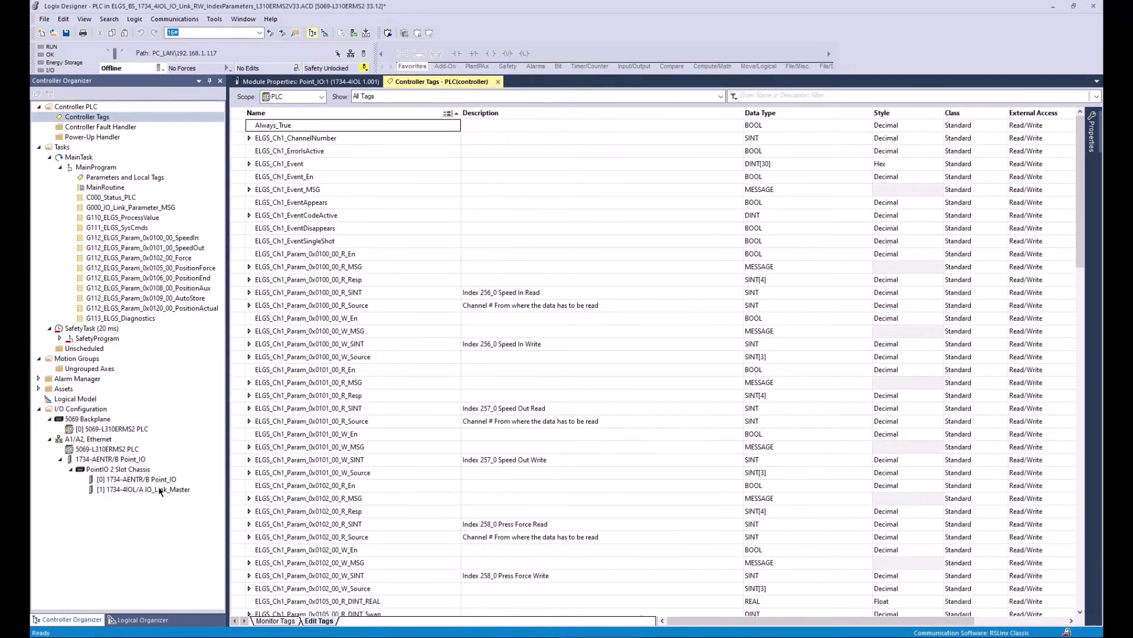
{"action": "scroll", "coordinate": [299, 501], "scroll_direction": "down", "scroll_amount": 20}
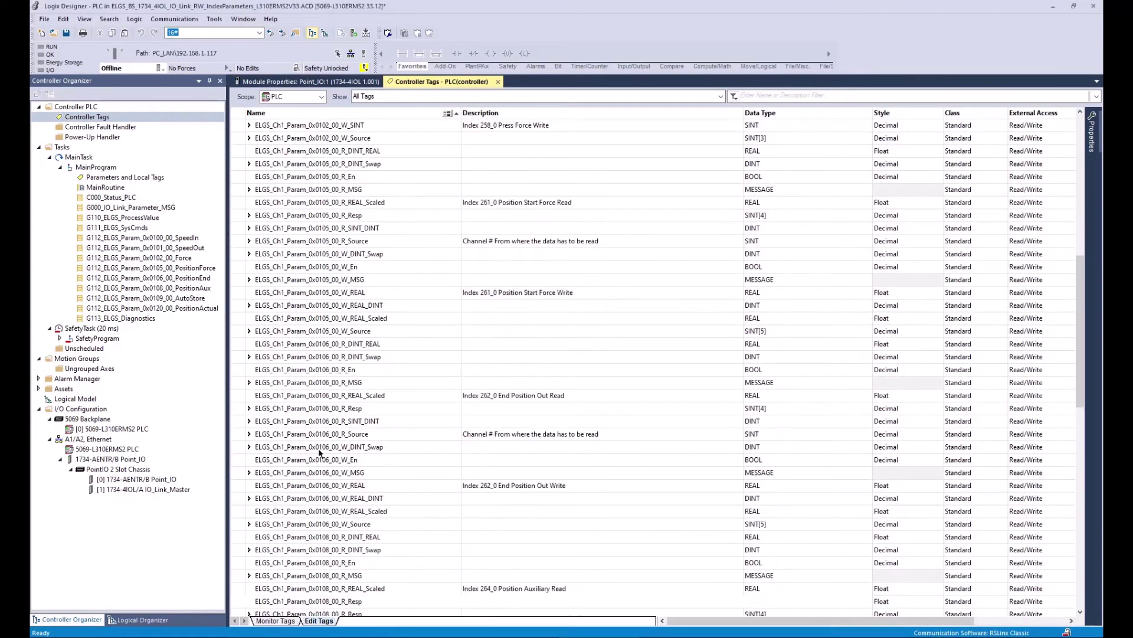
{"action": "scroll", "coordinate": [299, 501], "scroll_direction": "down", "scroll_amount": 7}
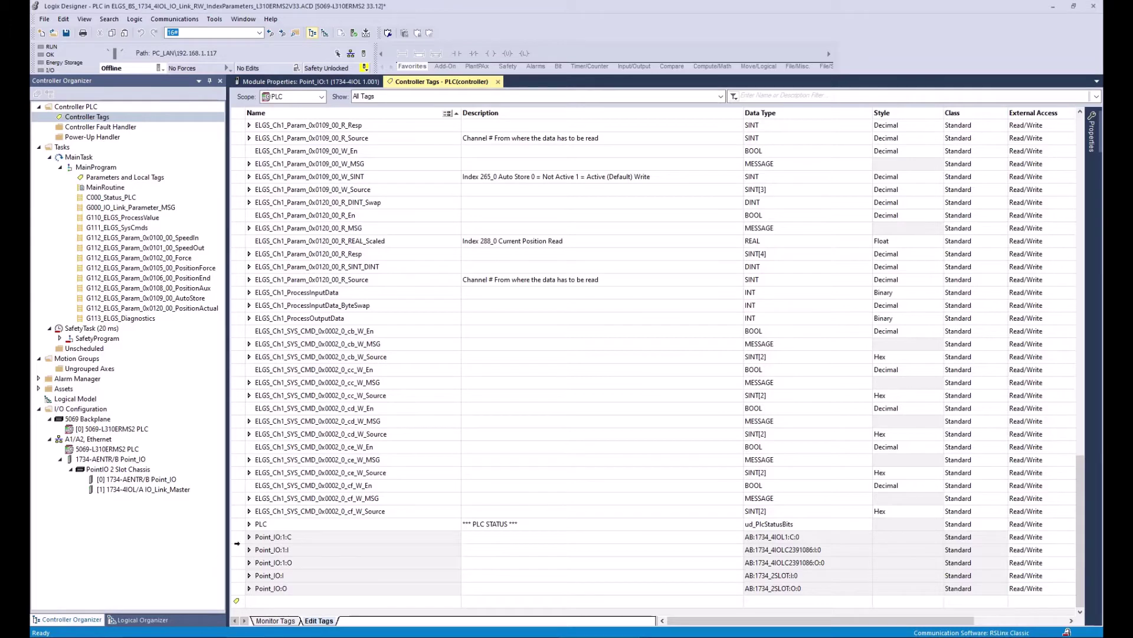
{"action": "left_click", "coordinate": [249, 550]}
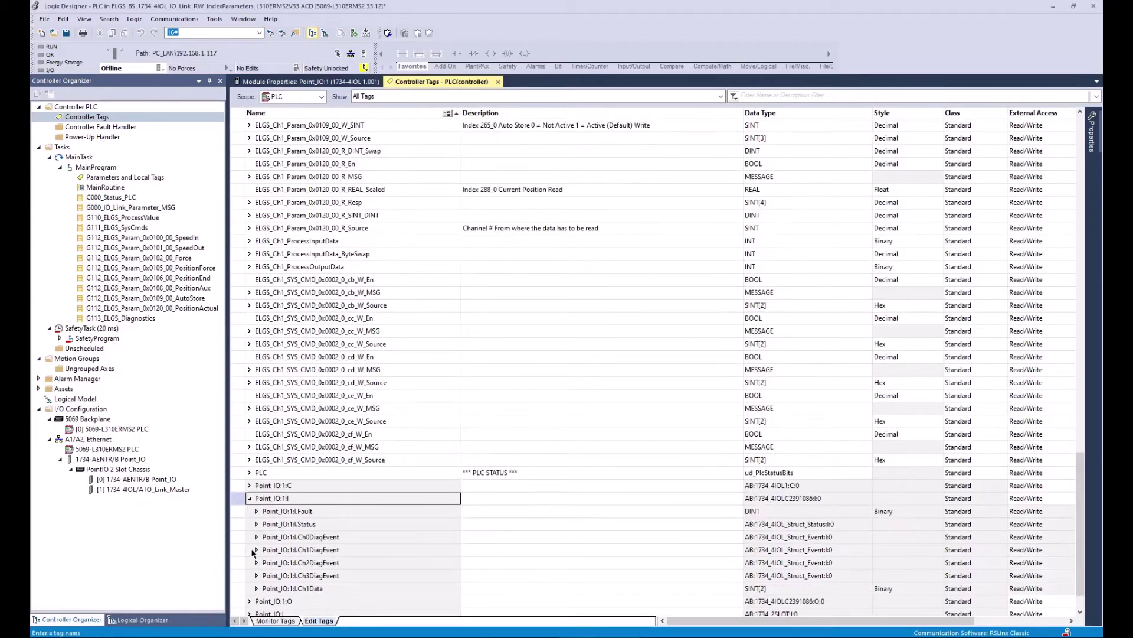
{"action": "left_click", "coordinate": [257, 588]}
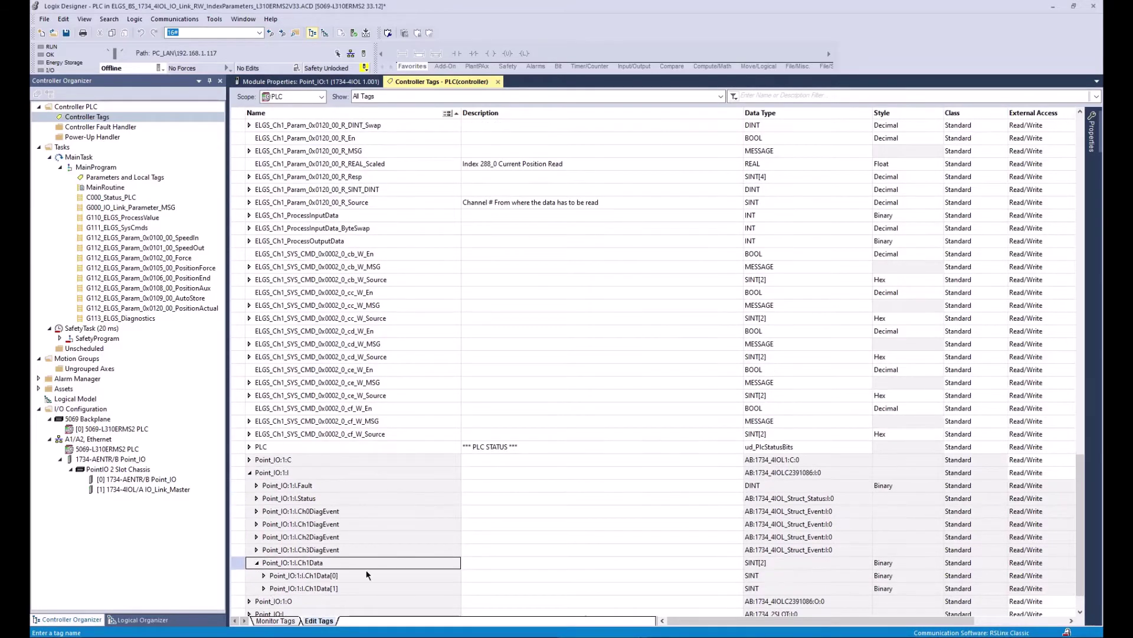
{"action": "scroll", "coordinate": [411, 562], "scroll_direction": "down", "scroll_amount": 1}
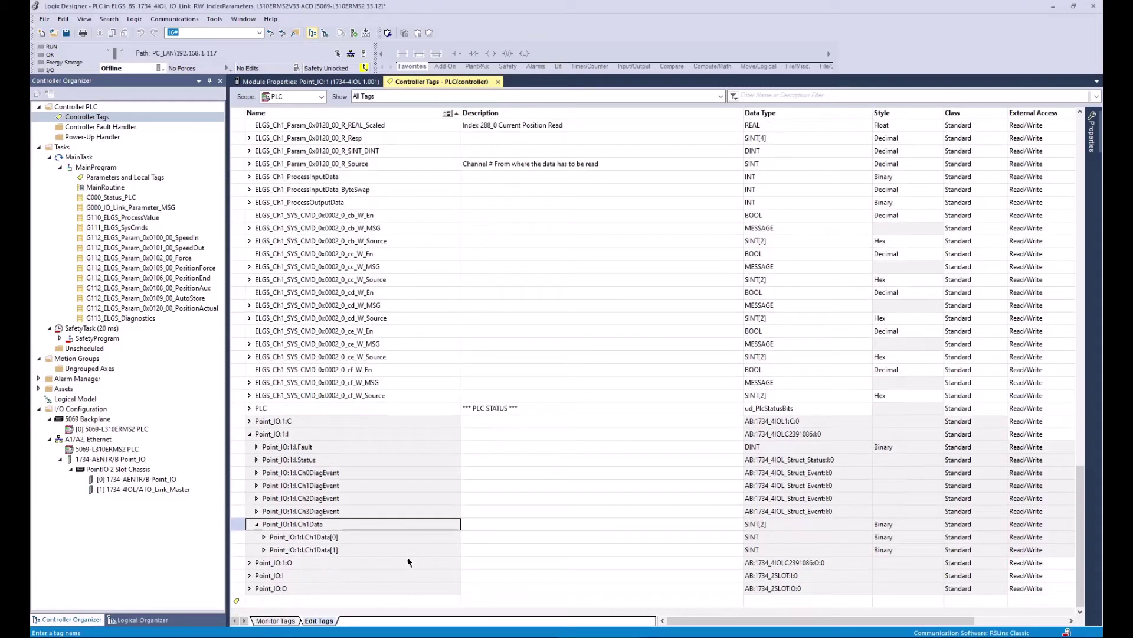
{"action": "left_click", "coordinate": [250, 563]}
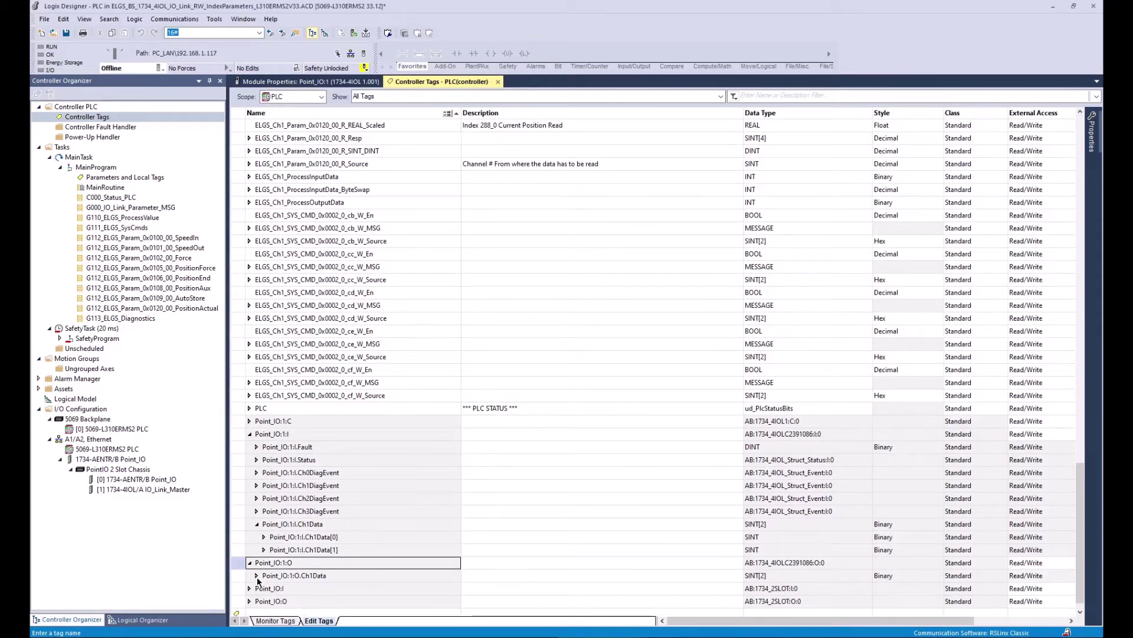
{"action": "left_click", "coordinate": [256, 576]}
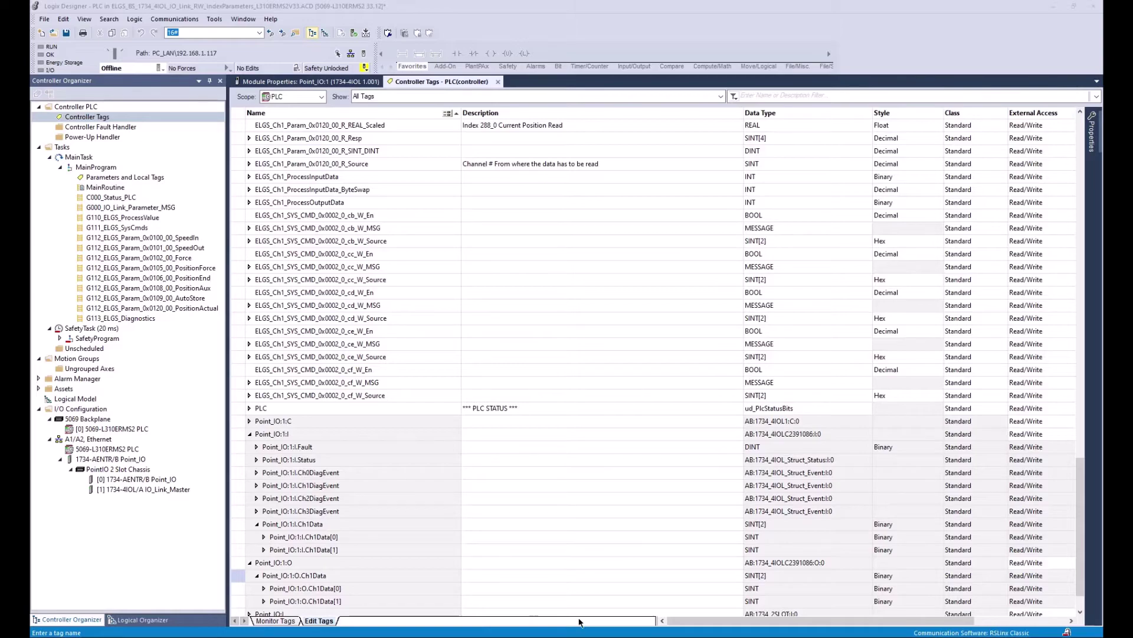
- Switch to the application note in Nitro Pro, examine the 2.2 Process Data table, and select the minimum firmware version in section 2.3
{"action": "key", "text": "alt+Tab"}
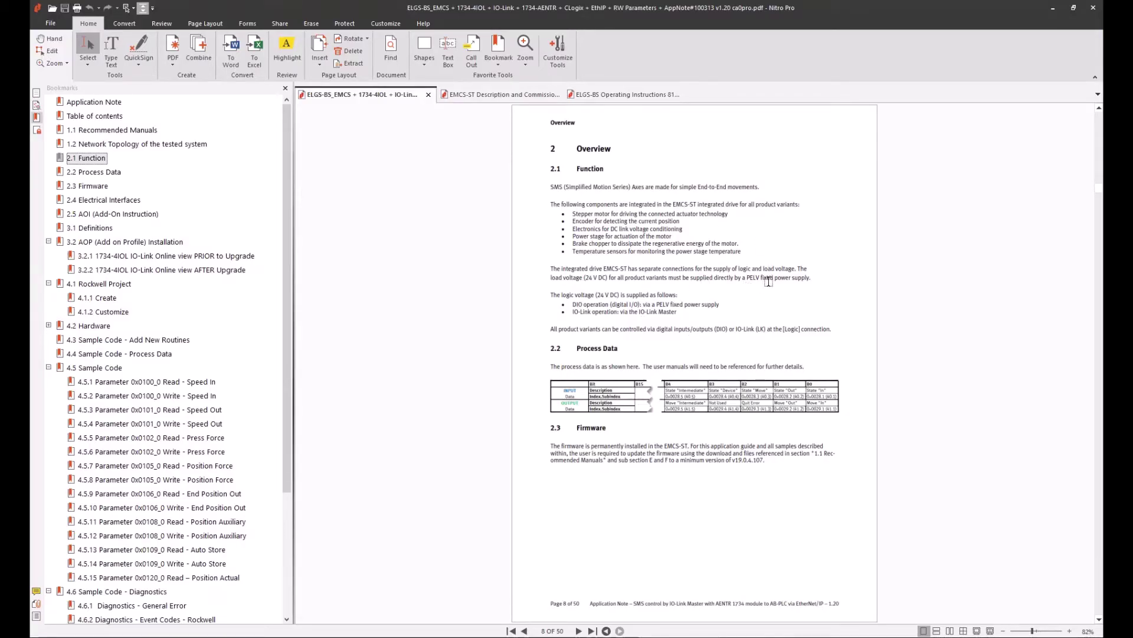
{"action": "scroll", "coordinate": [719, 434], "scroll_direction": "up", "scroll_amount": 3, "text": "ctrl"}
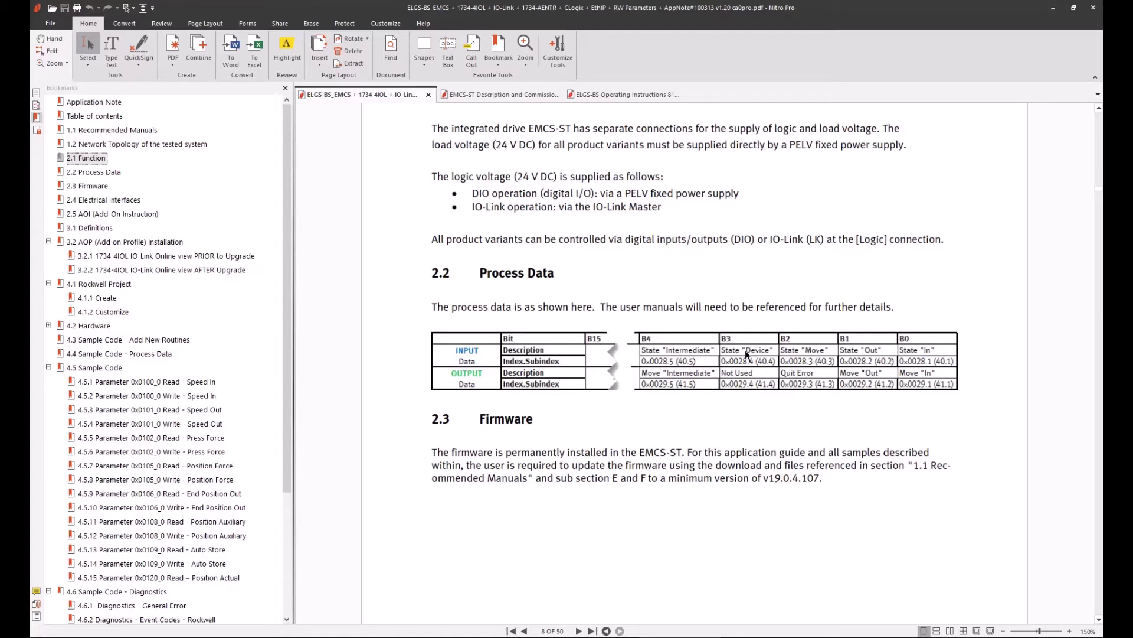
{"action": "left_click_drag", "start_coordinate": [820, 479], "coordinate": [765, 483]}
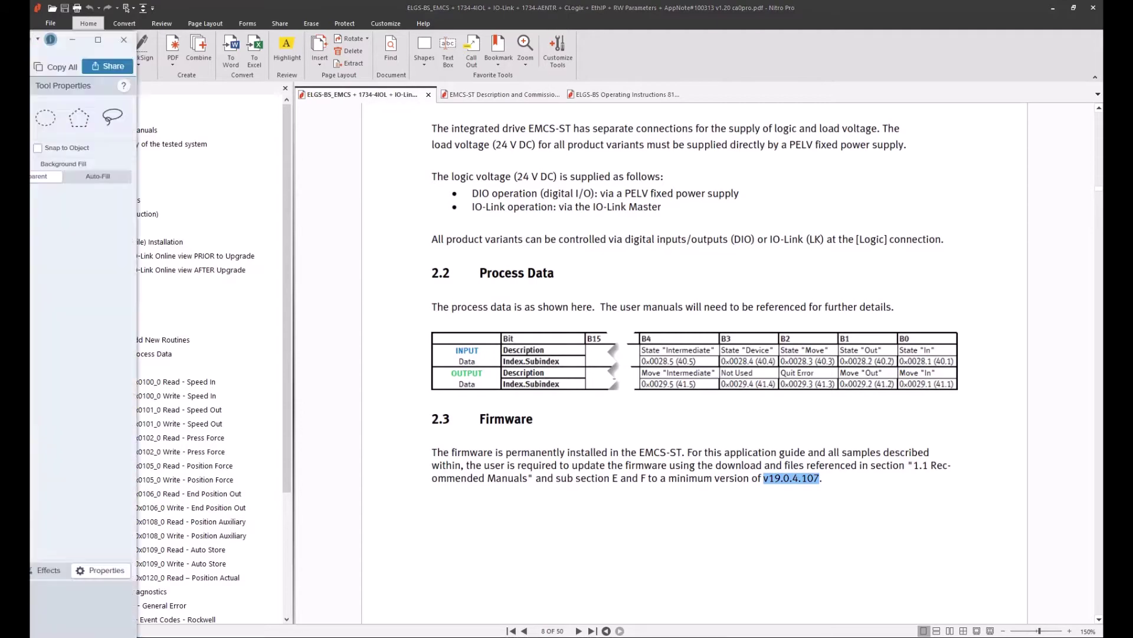
- Switch to Snagit Editor to view the PLC, IO-Link master and ELGS-BS network topology picture
{"action": "key", "text": "alt+Tab"}
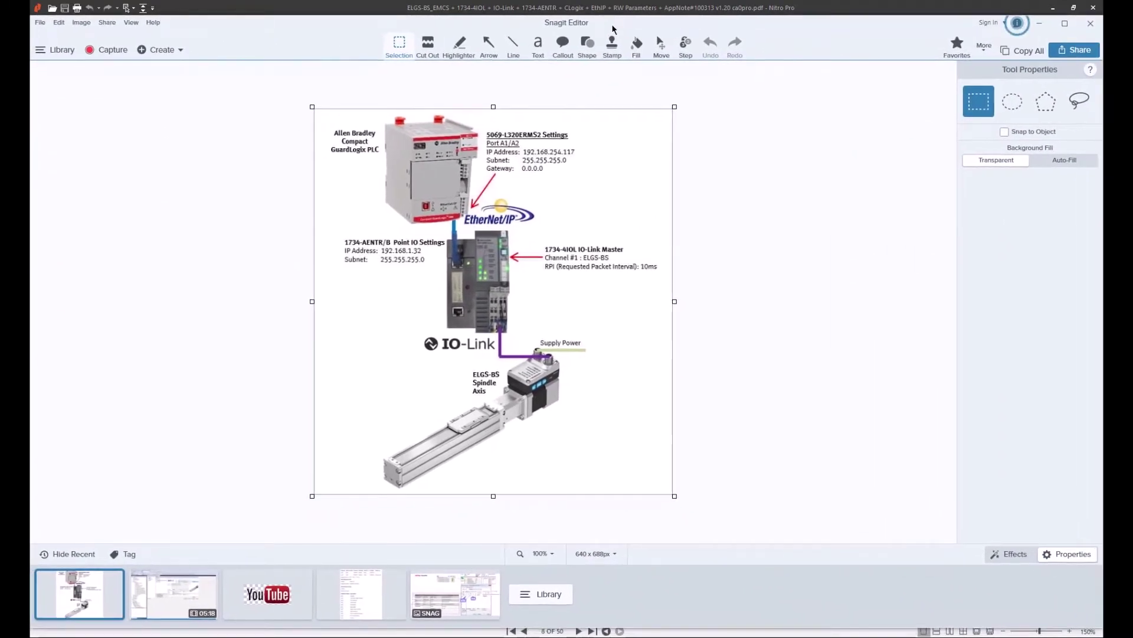